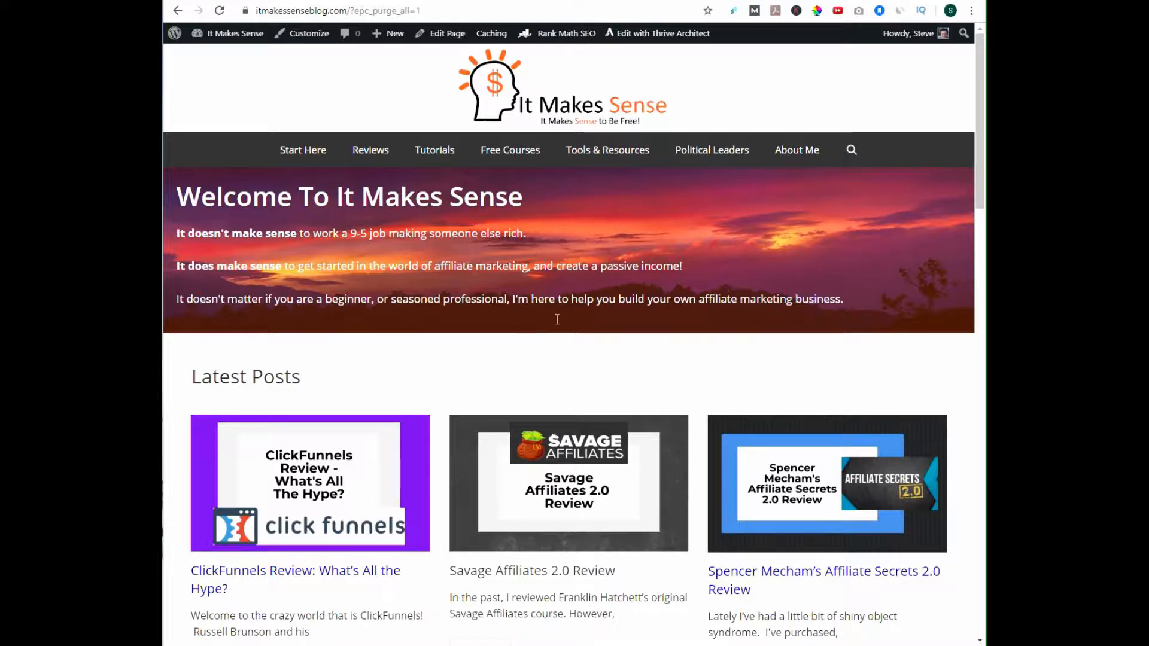
# Examine the opt-in popup on the blog's home page and the Affiliate Marketing Playbook sign-up form on the Start Here page
pyautogui.scroll(-1, 564, 292)
pyautogui.scroll(-1, 566, 295)
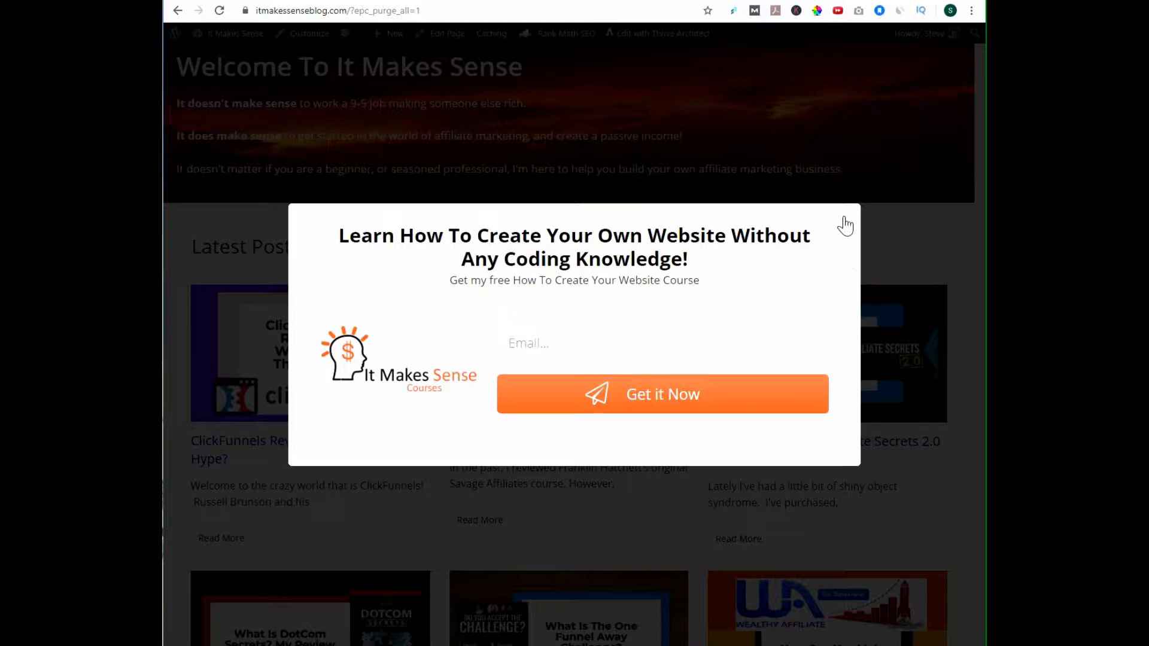
pyautogui.click(520, 1)
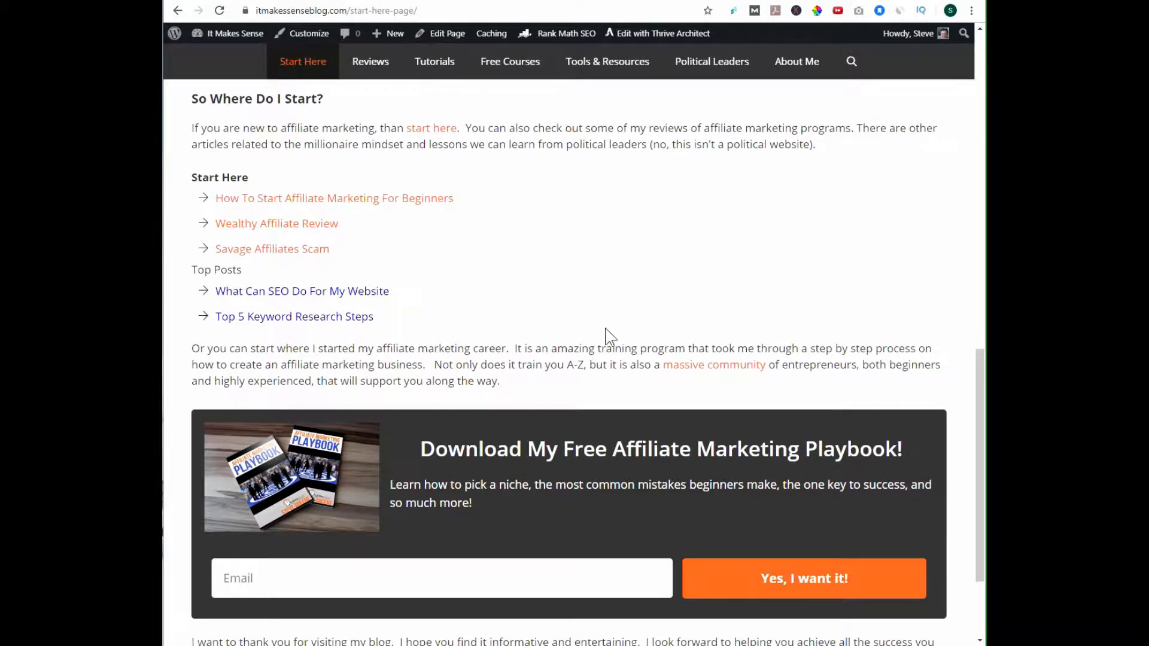
pyautogui.scroll(-3, 609, 333)
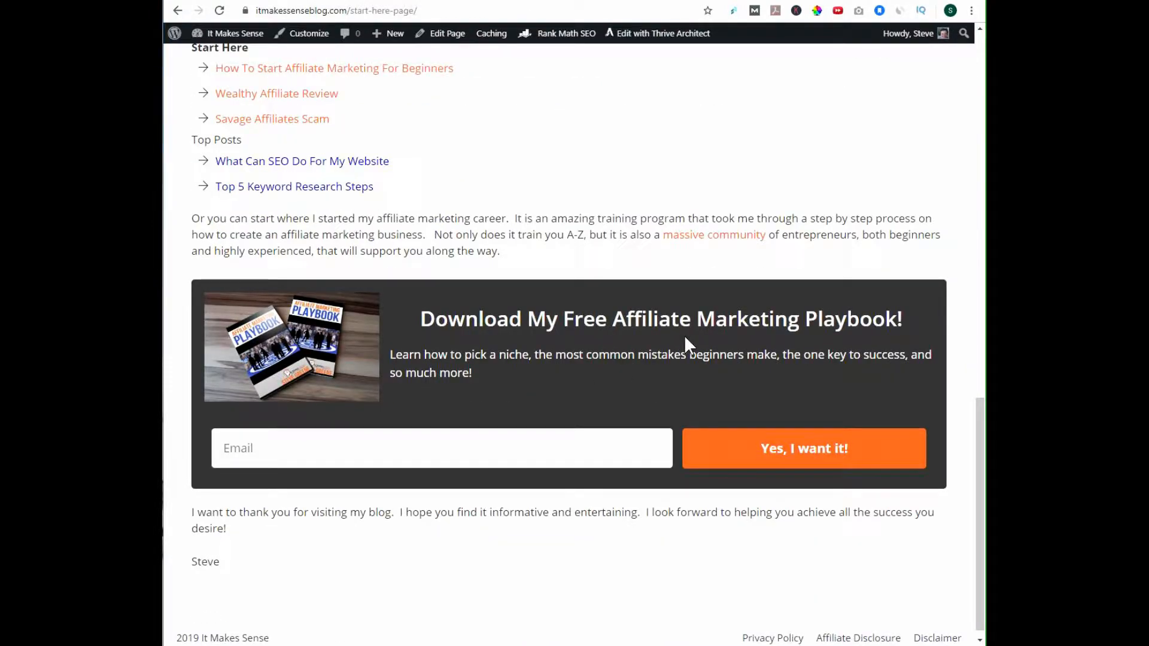
pyautogui.click(403, 436)
# View the playbook ribbon on the affiliate marketing tips article, open its sign-up popup and close it again
pyautogui.click(640, 2)
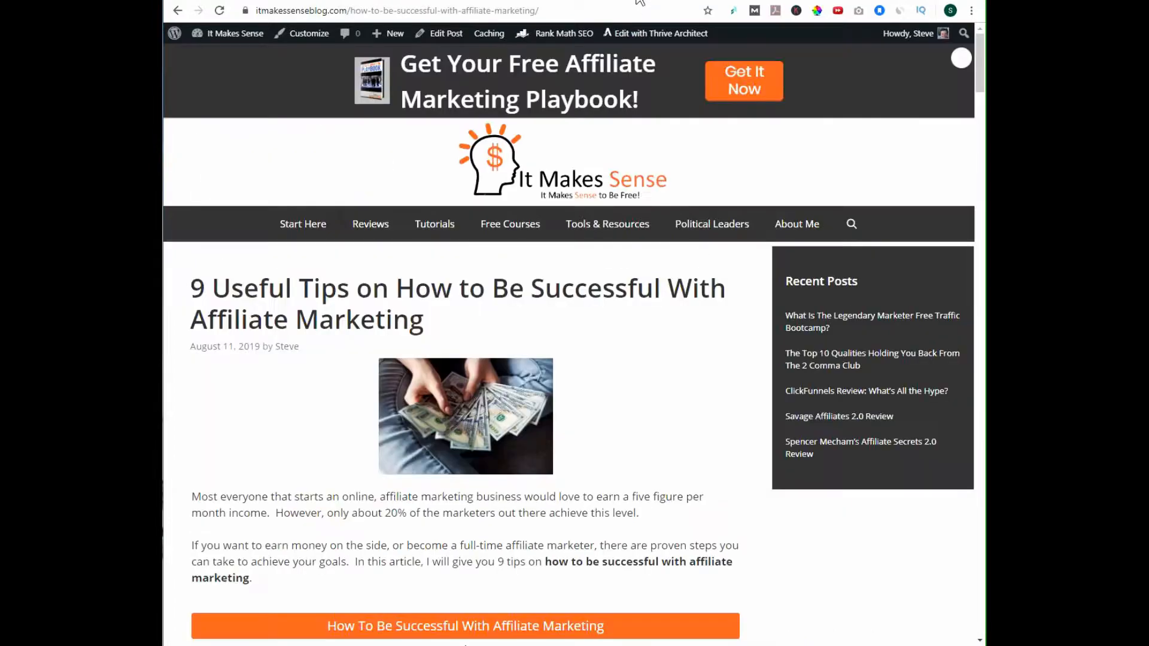
pyautogui.click(225, 11)
pyautogui.click(741, 84)
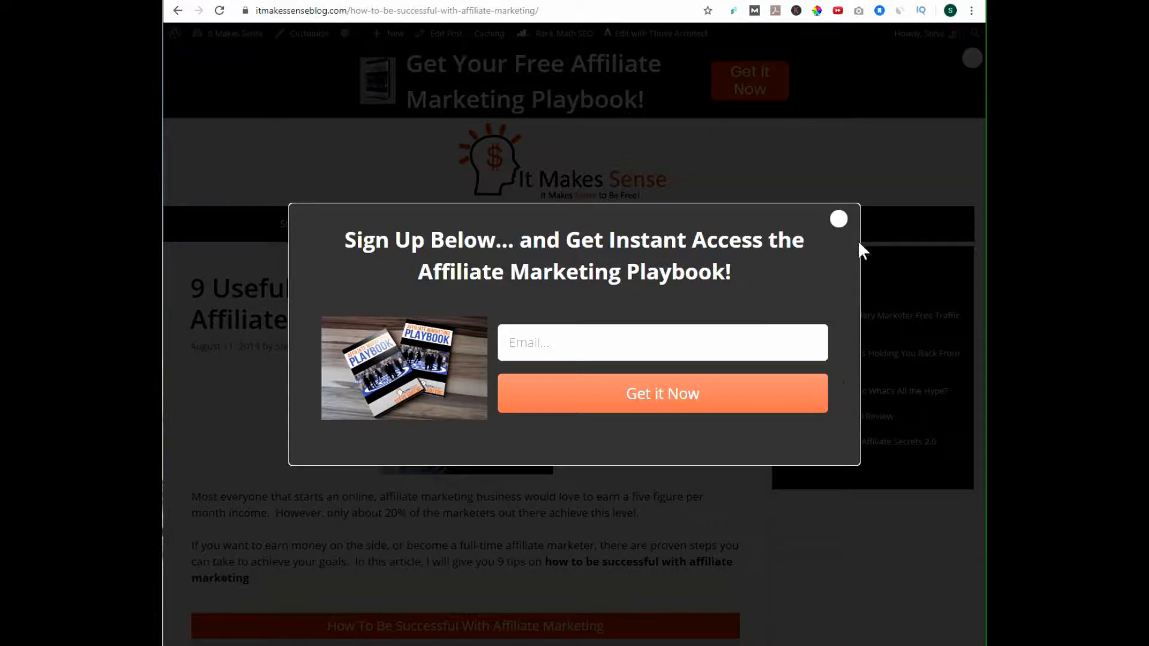
pyautogui.click(839, 220)
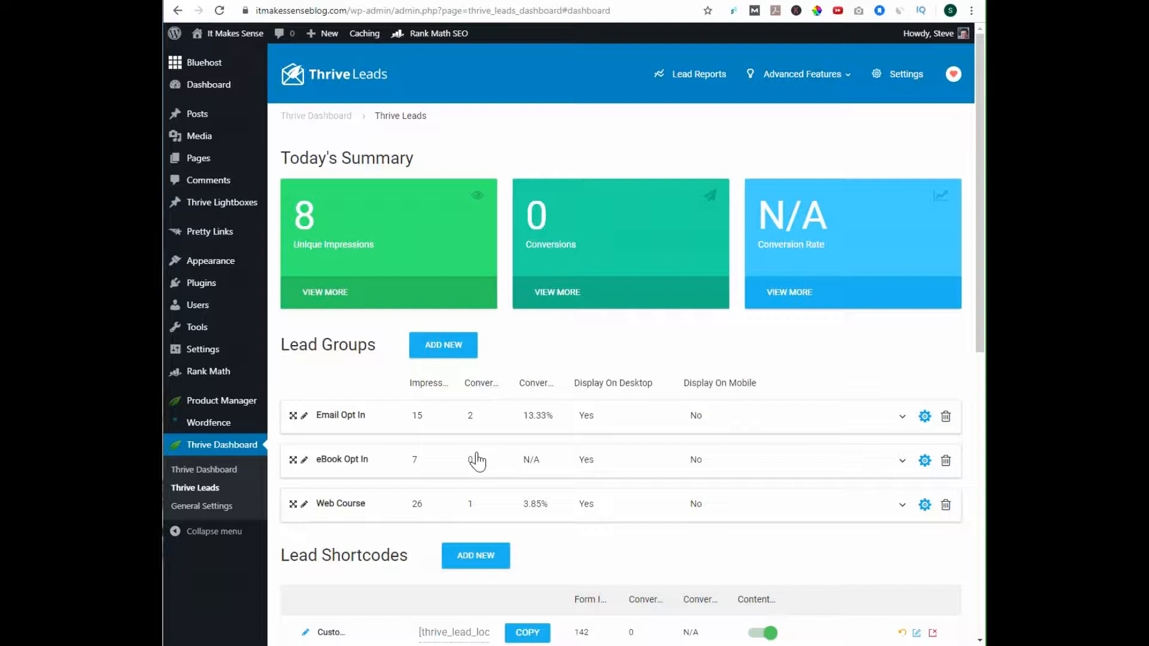
# Add a new lead group named "ClickFunnels Bonus Page" in Thrive Leads
pyautogui.click(222, 445)
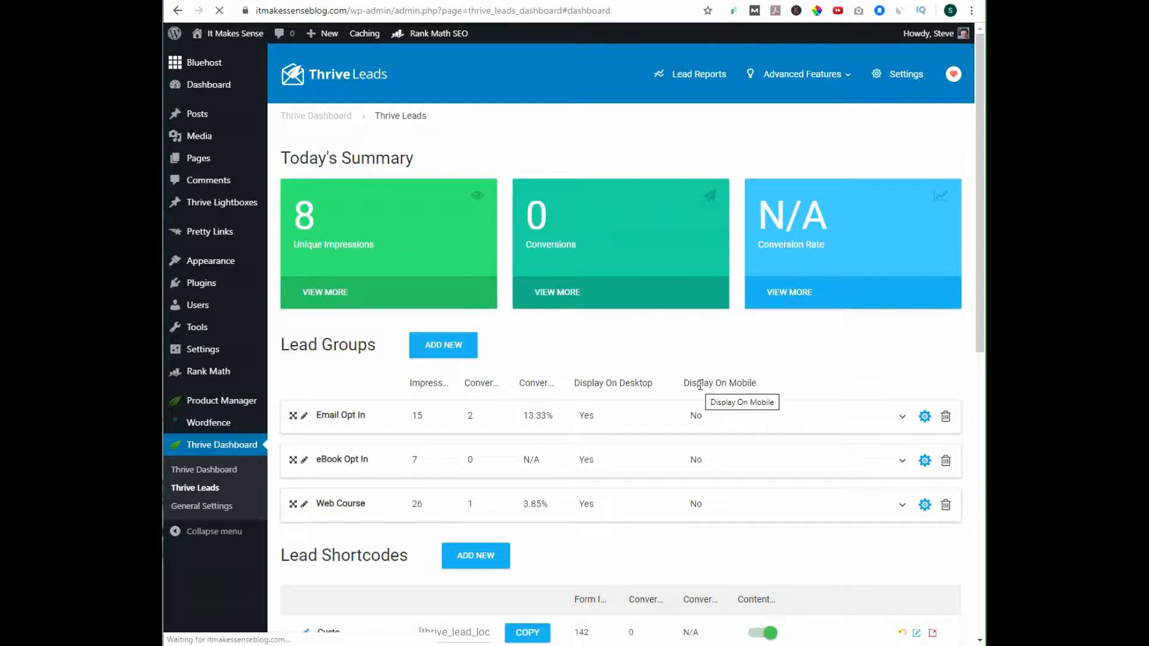
pyautogui.click(591, 398)
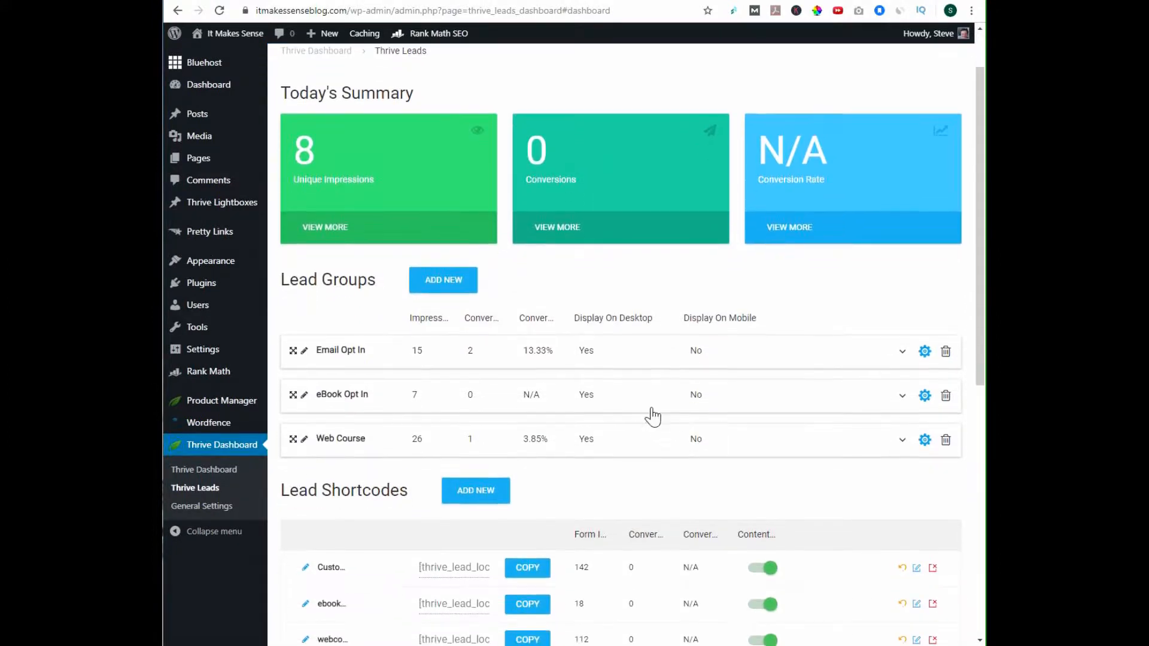
pyautogui.scroll(-2, 654, 415)
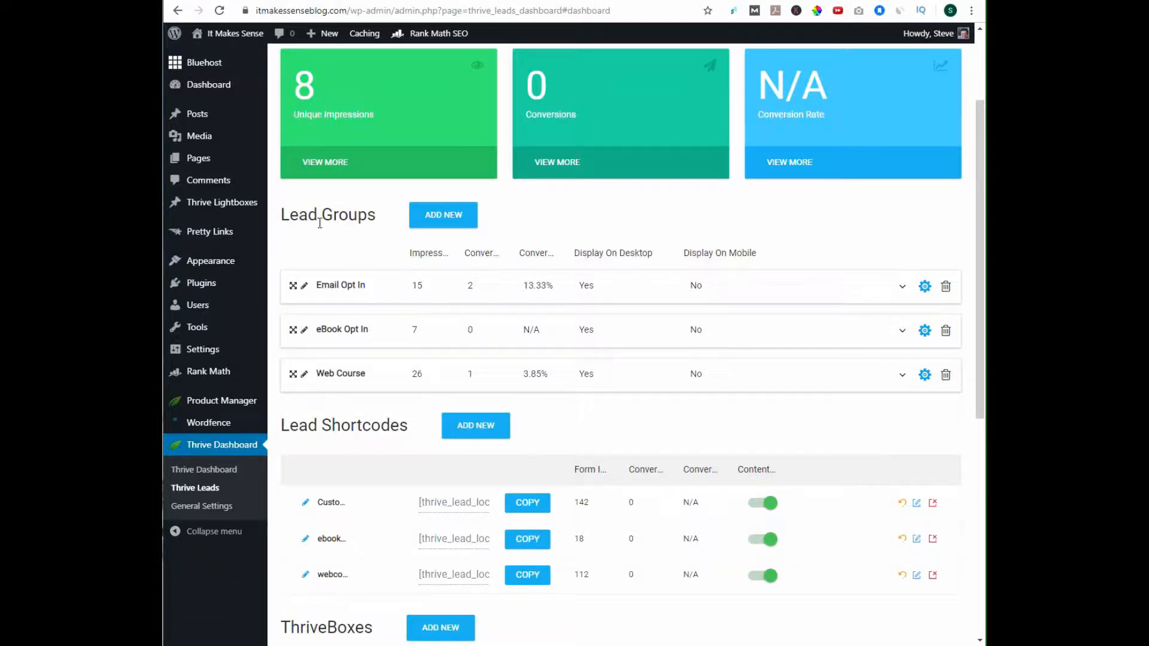
pyautogui.click(446, 221)
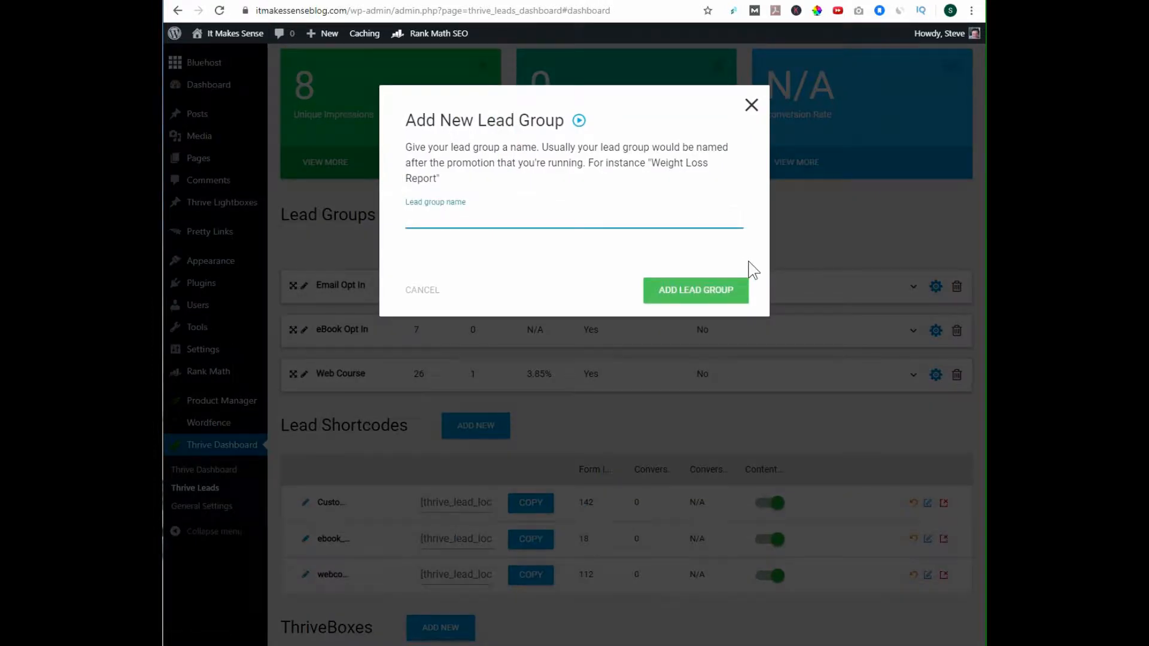
pyautogui.write('ClickFunnels bonu')
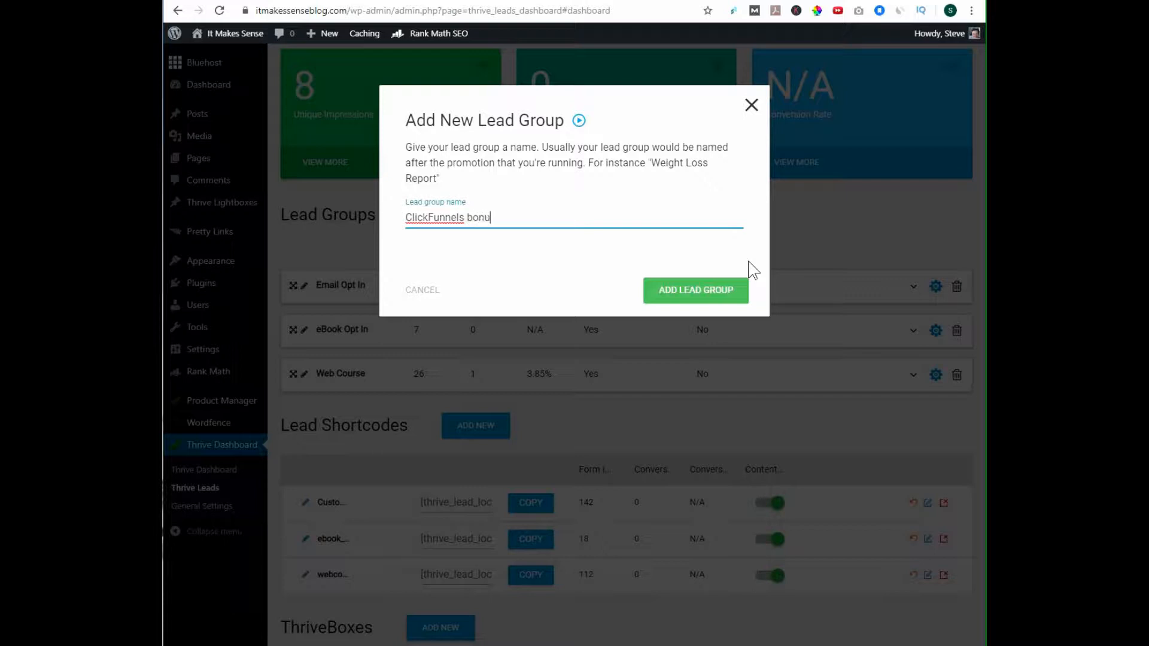
pyautogui.press('BackSpace')
pyautogui.press('BackSpace')
pyautogui.press('BackSpace')
pyautogui.write('Bonuse P')
pyautogui.press('BackSpace')
pyautogui.press('BackSpace')
pyautogui.press('BackSpace')
pyautogui.write('Page')
pyautogui.click(714, 289)
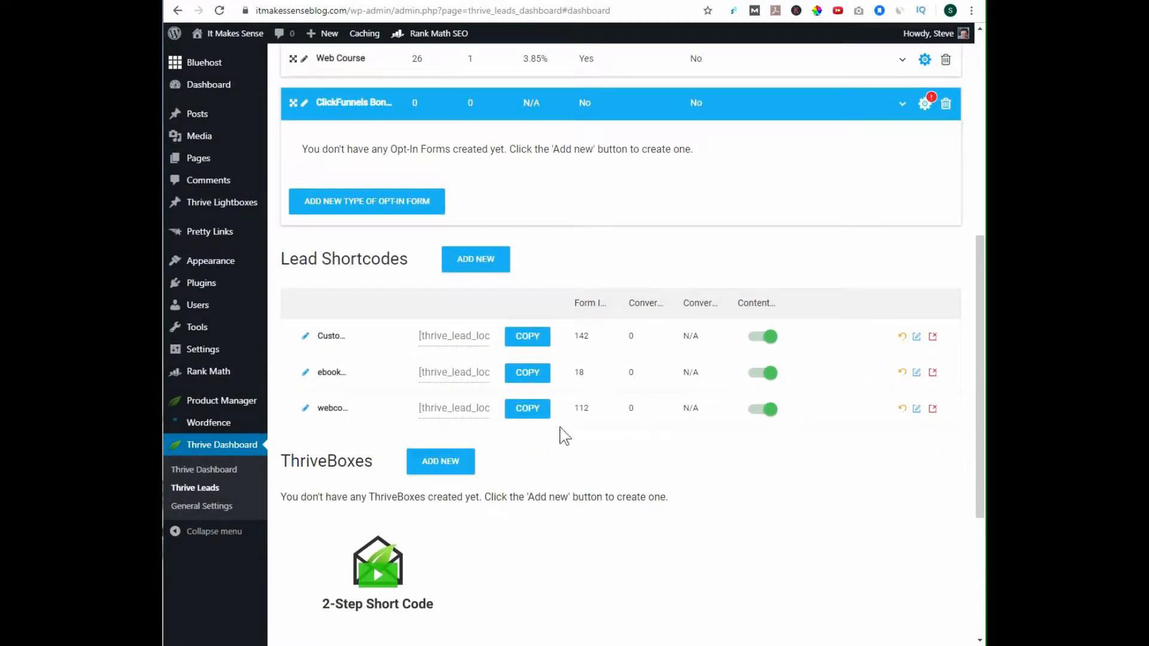
# Add a Lightbox opt-in form type to the ClickFunnels Bonus Page lead group
pyautogui.scroll(3, 521, 366)
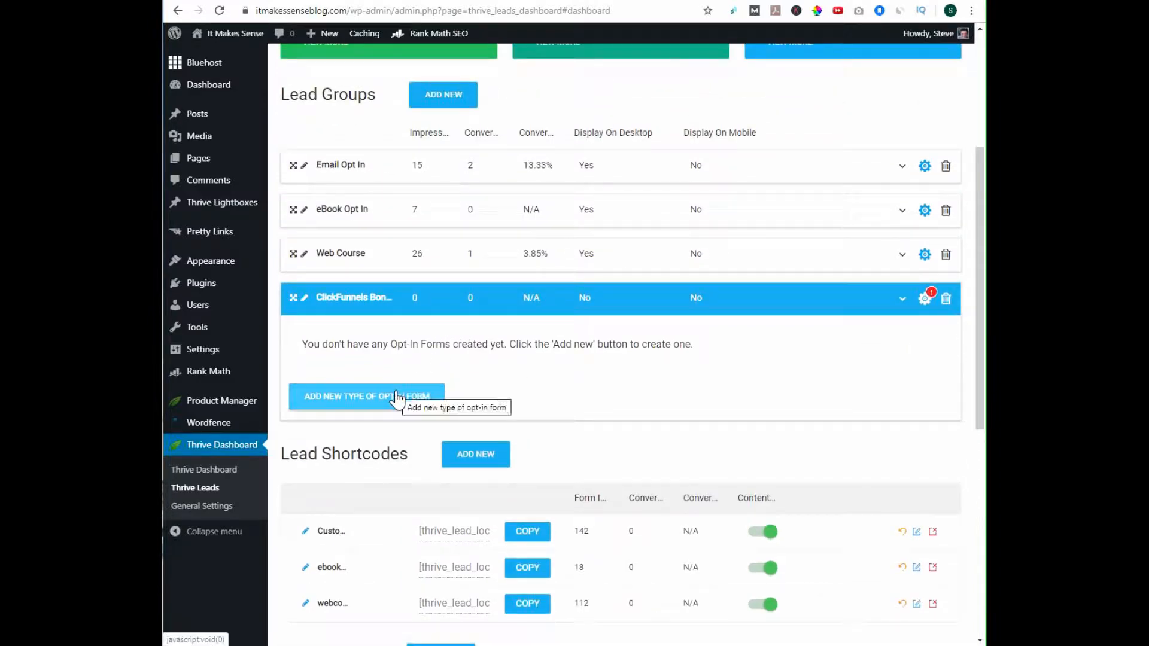
pyautogui.click(391, 401)
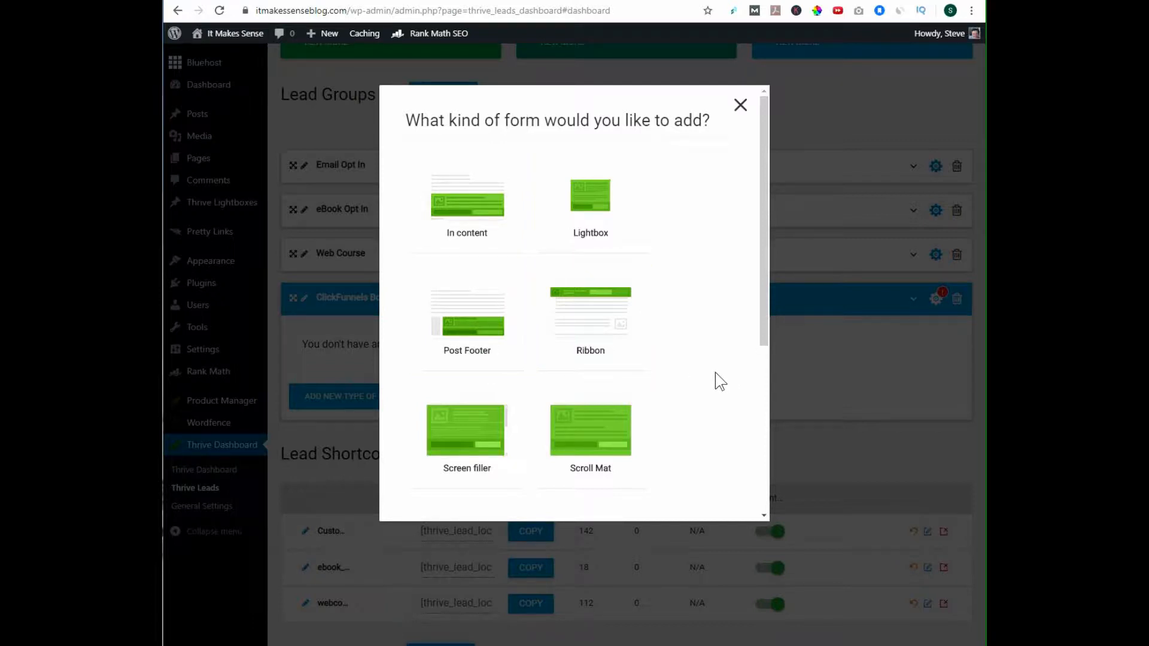
pyautogui.scroll(-1, 689, 335)
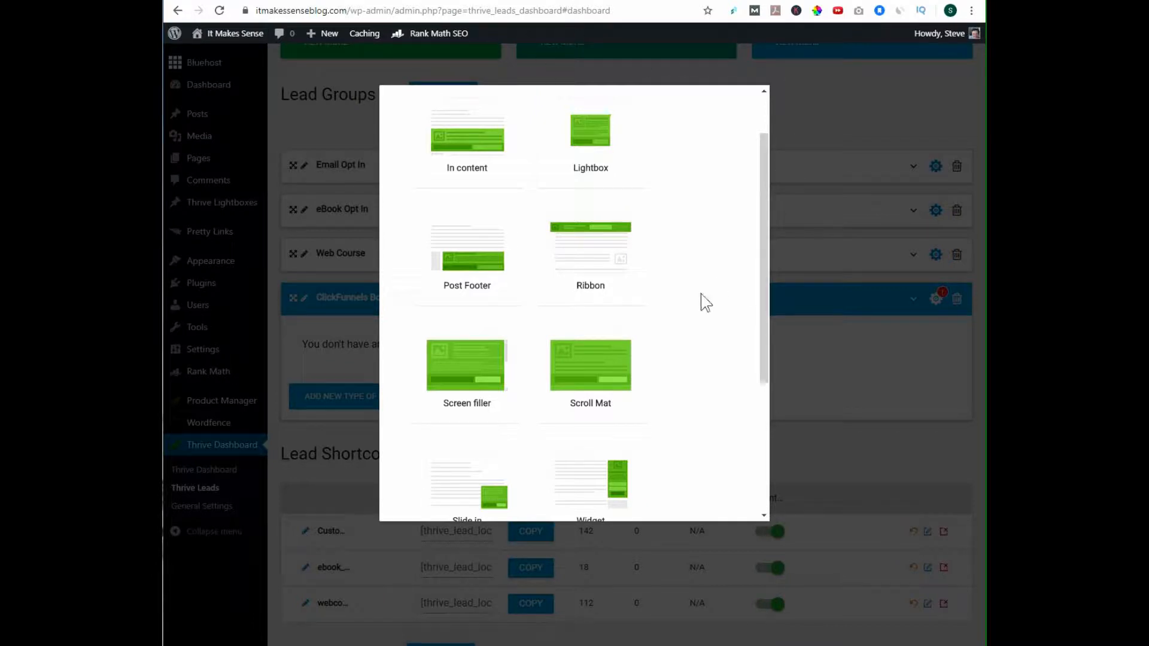
pyautogui.scroll(-2, 683, 326)
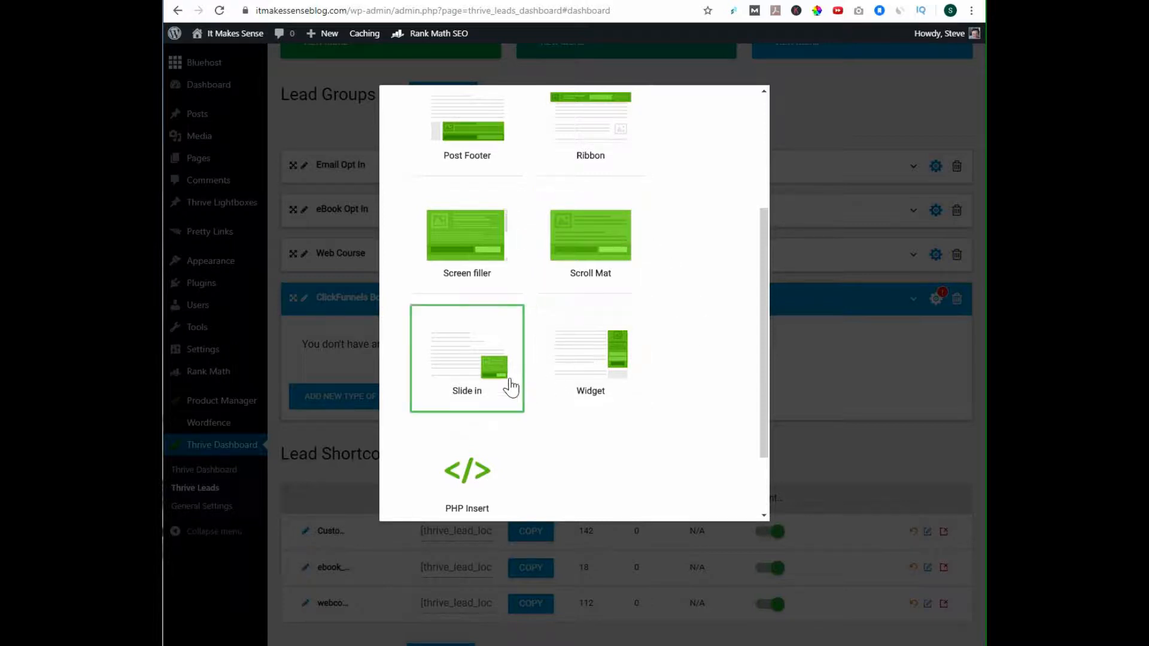
pyautogui.scroll(3, 704, 395)
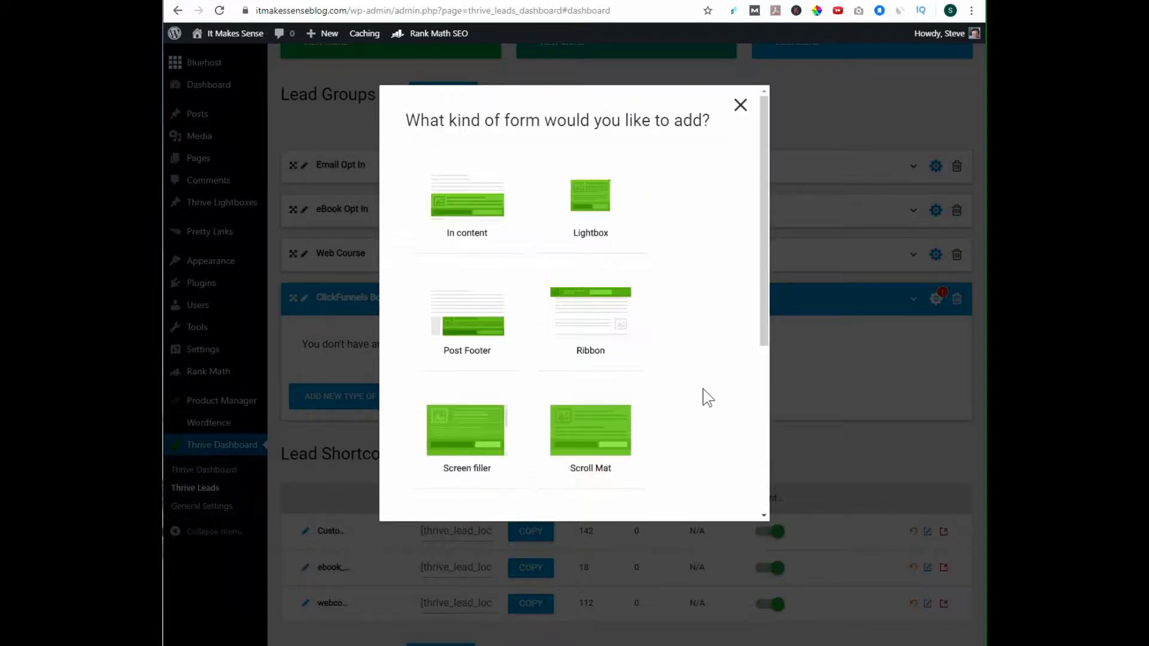
pyautogui.click(603, 206)
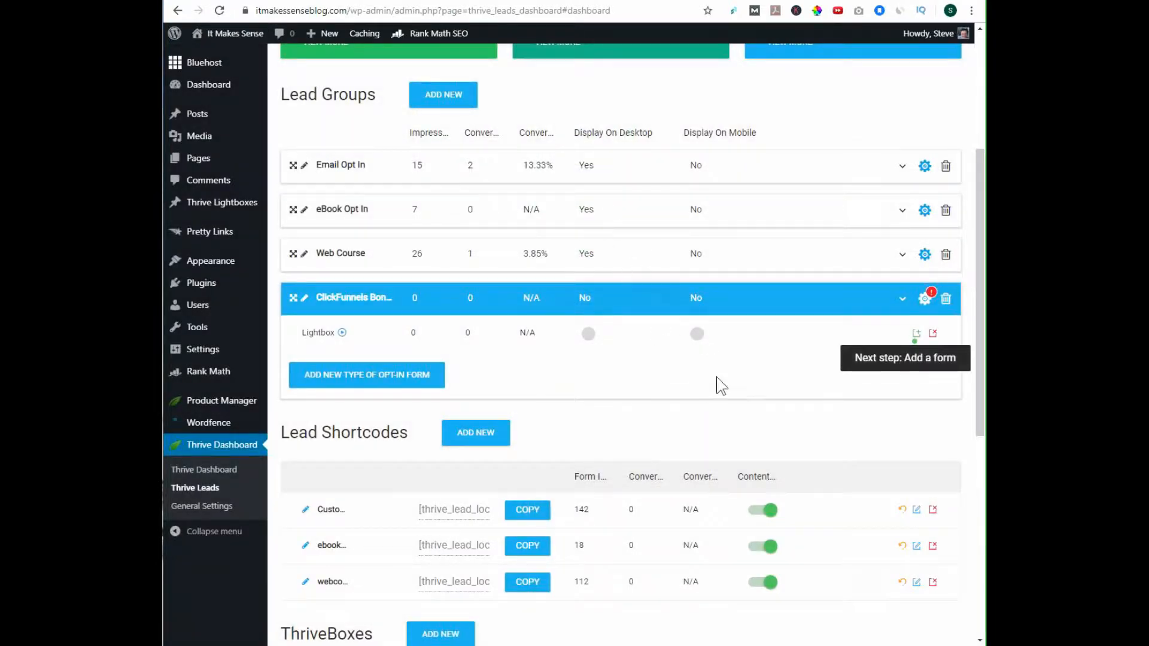
# Create a form named "ClickFunnels Bonus Page" for the lead group's Lightbox type
pyautogui.click(917, 339)
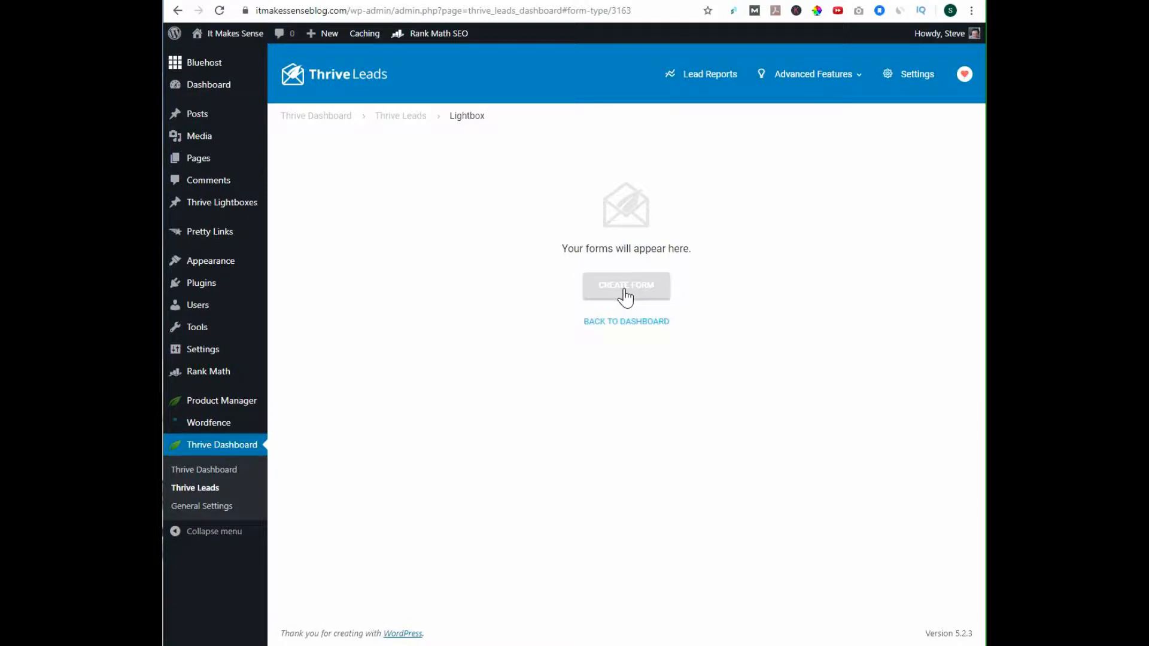
pyautogui.click(626, 297)
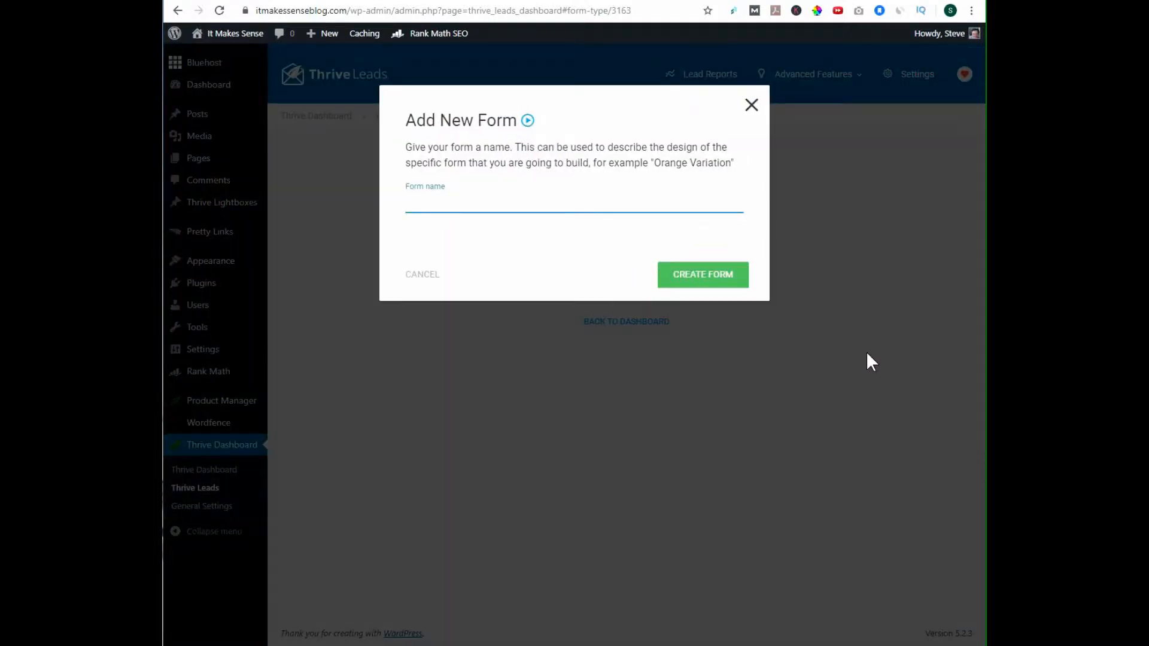
pyautogui.write('ClickFunnels Bon')
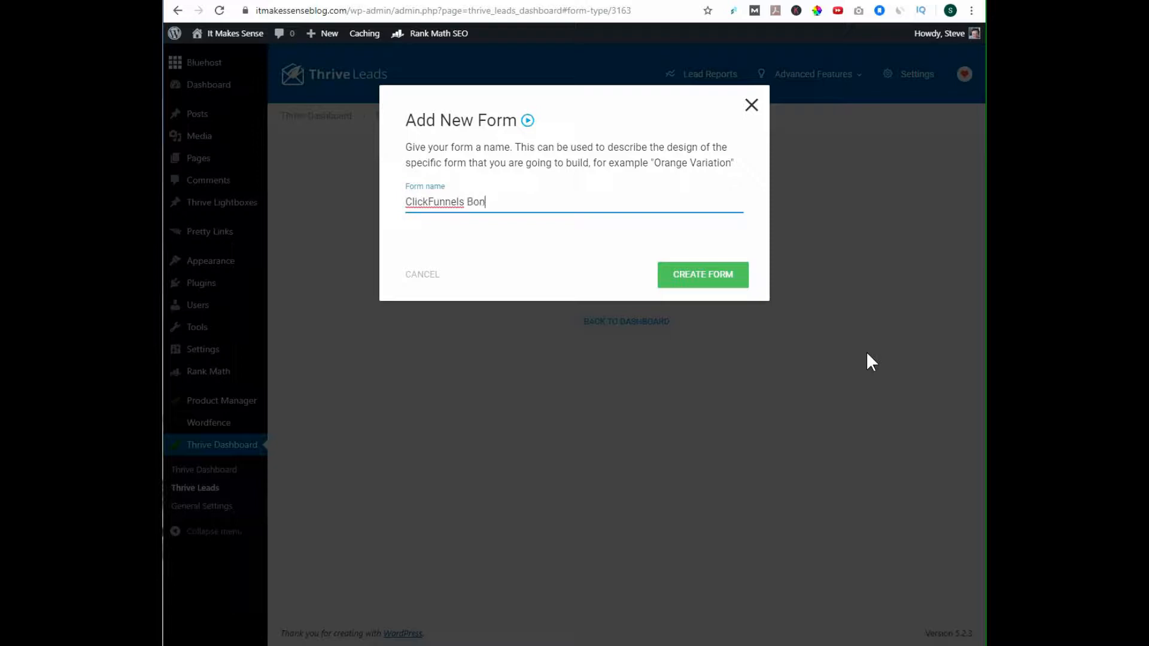
pyautogui.write('us Page')
pyautogui.click(673, 276)
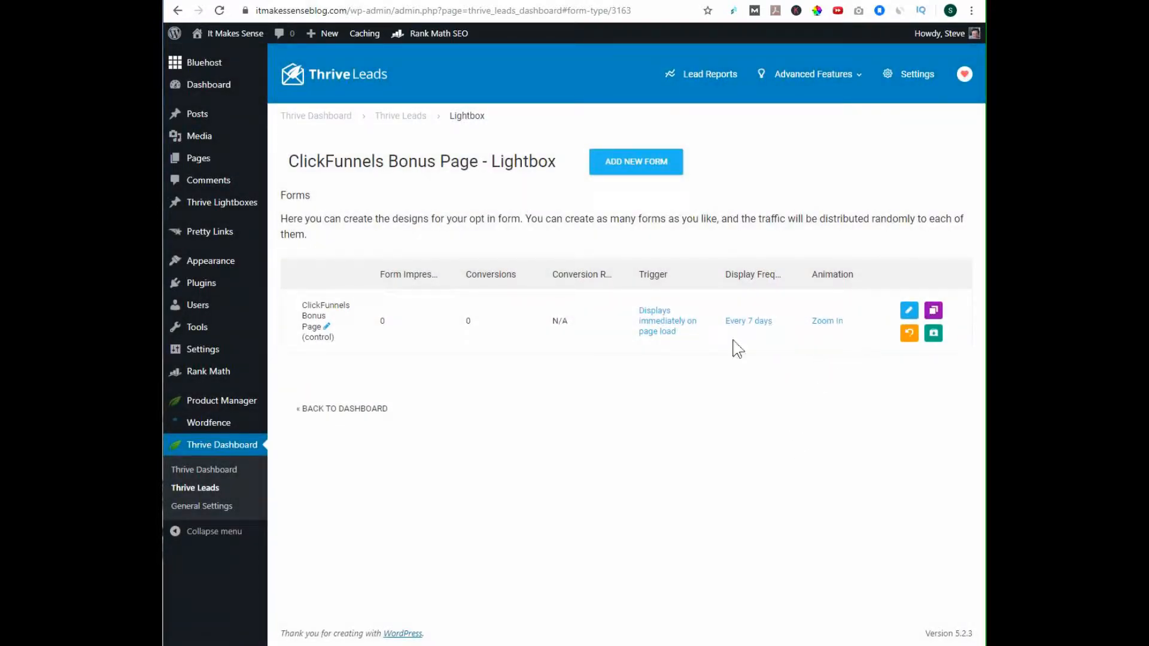
# Open the new lightbox form's design for editing and look through the opt-in and saved templates
pyautogui.click(911, 316)
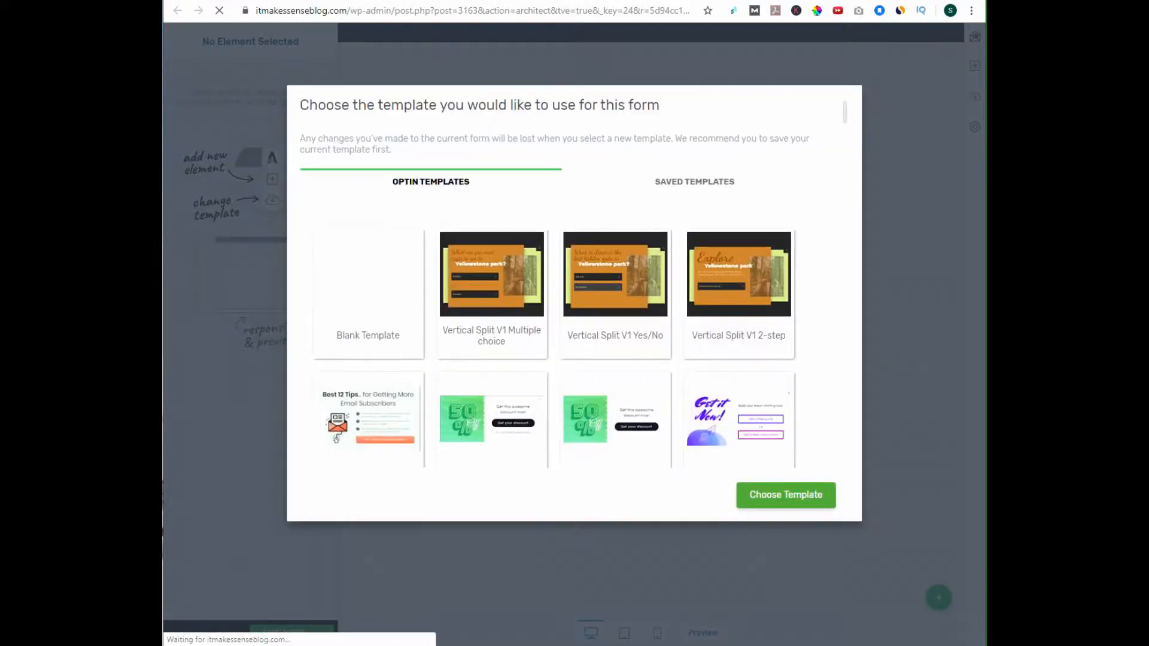
pyautogui.scroll(-2, 655, 337)
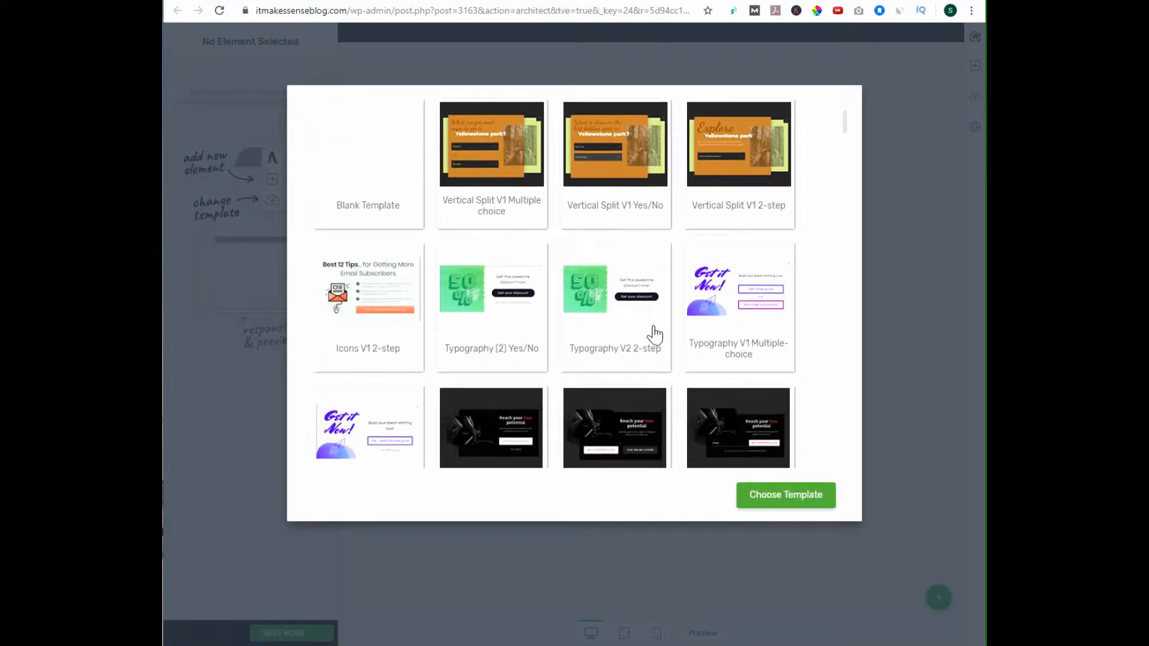
pyautogui.scroll(3, 655, 336)
pyautogui.scroll(-5, 655, 336)
pyautogui.scroll(5, 655, 335)
pyautogui.scroll(-5, 657, 336)
pyautogui.scroll(-1, 655, 336)
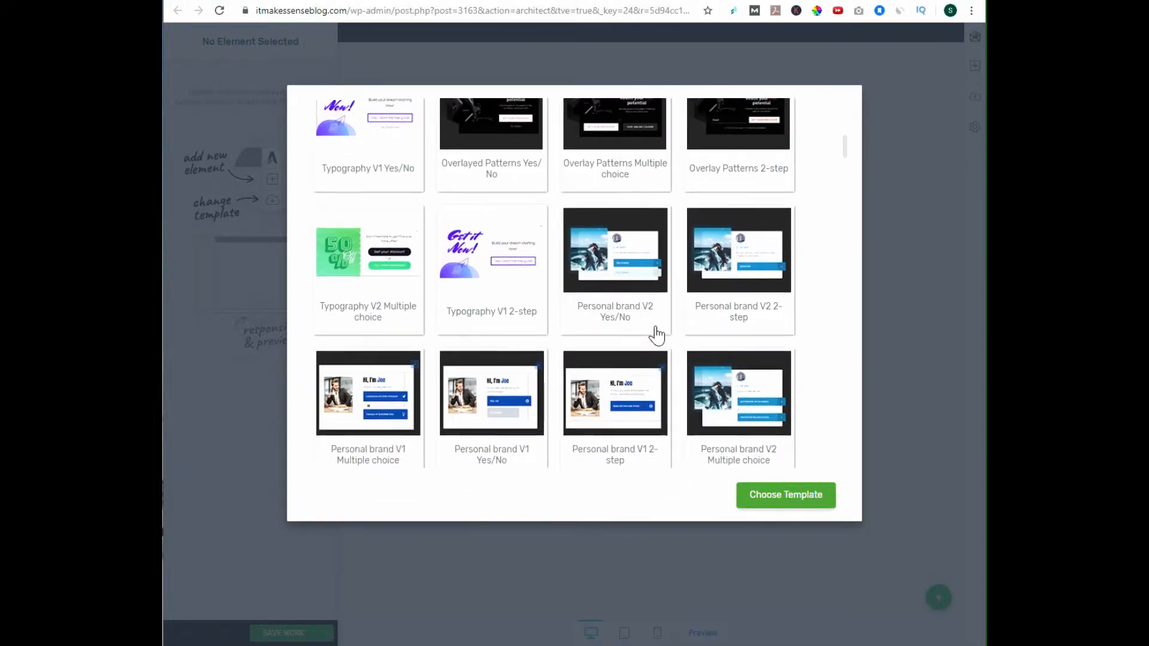
pyautogui.scroll(5, 655, 334)
pyautogui.click(678, 180)
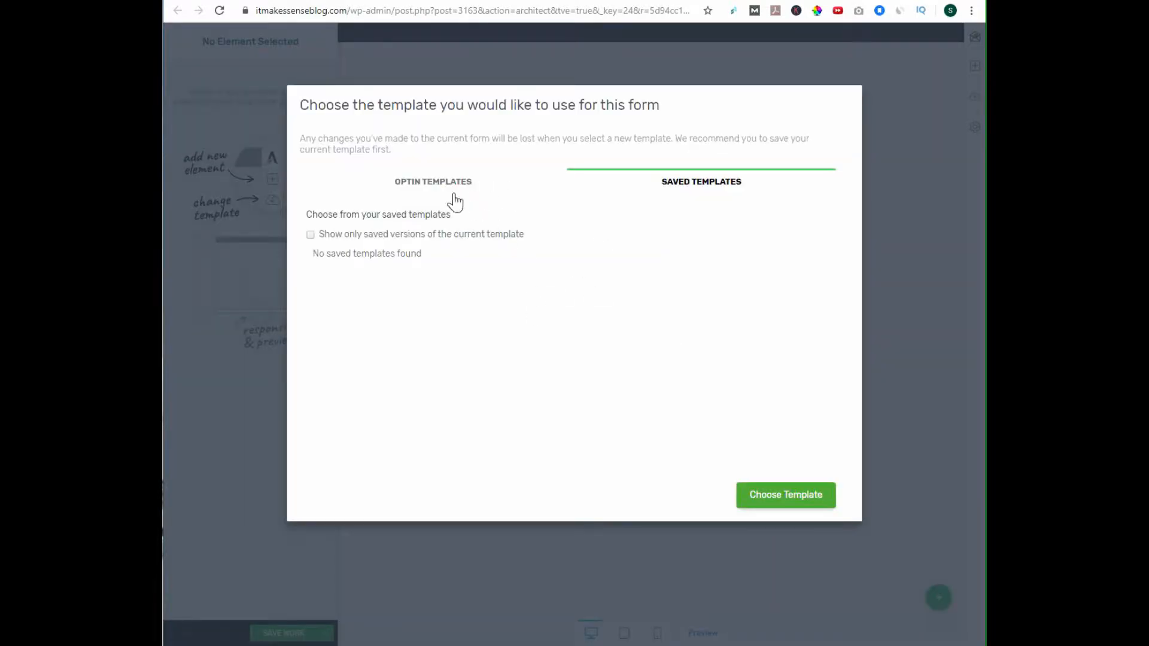
# Apply the Multistep 008 opt-in template to the lightbox form
pyautogui.click(432, 182)
pyautogui.scroll(-3, 688, 329)
pyautogui.scroll(-7, 687, 333)
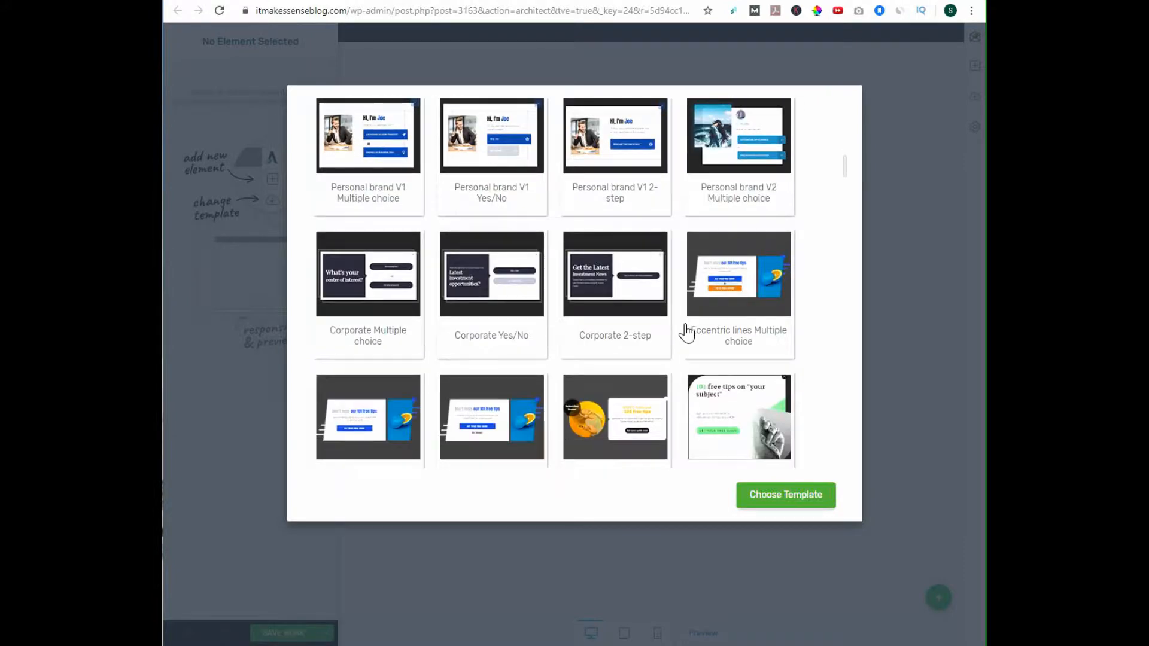
pyautogui.scroll(-3, 687, 330)
pyautogui.scroll(-1, 687, 328)
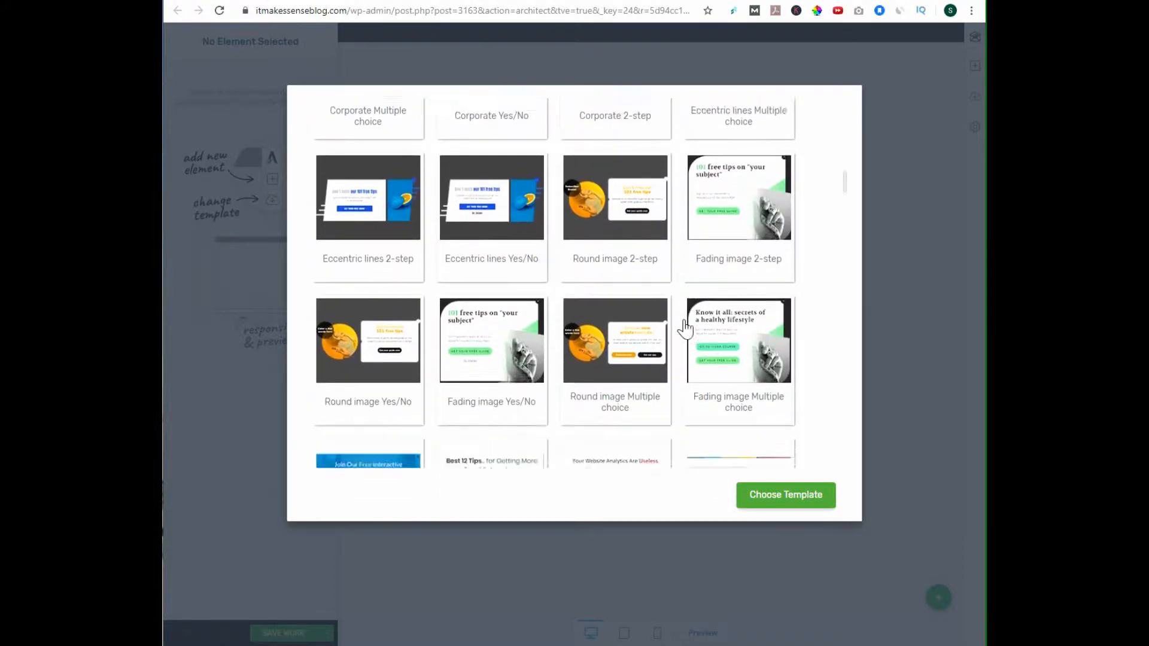
pyautogui.scroll(-2, 685, 329)
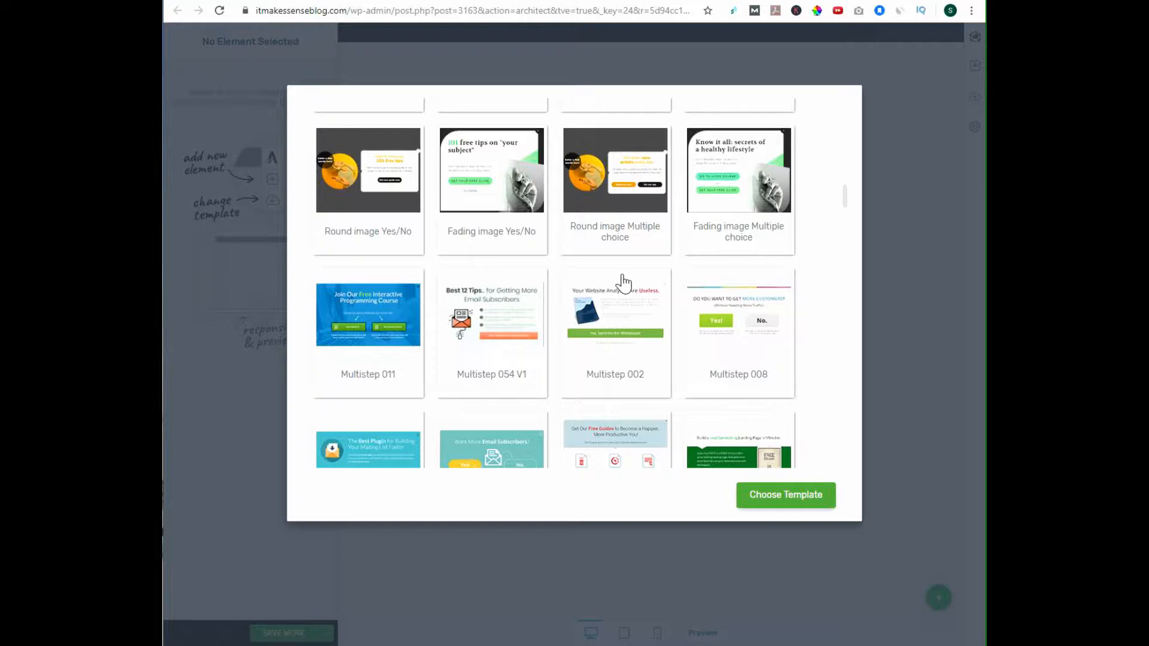
pyautogui.click(740, 354)
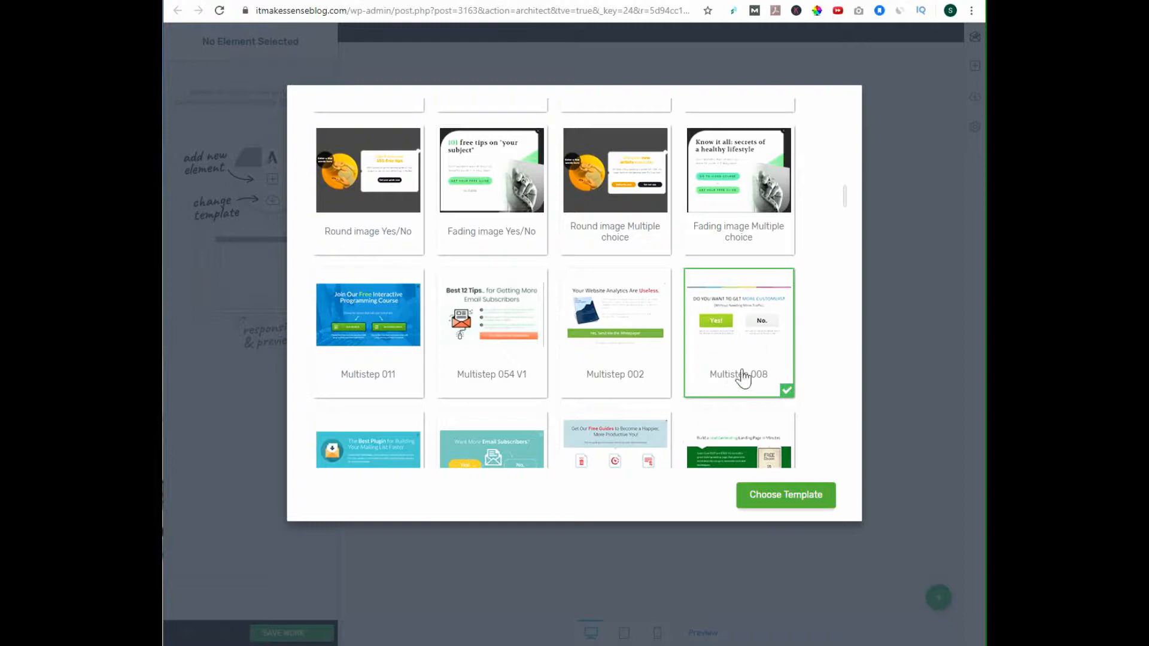
pyautogui.click(789, 496)
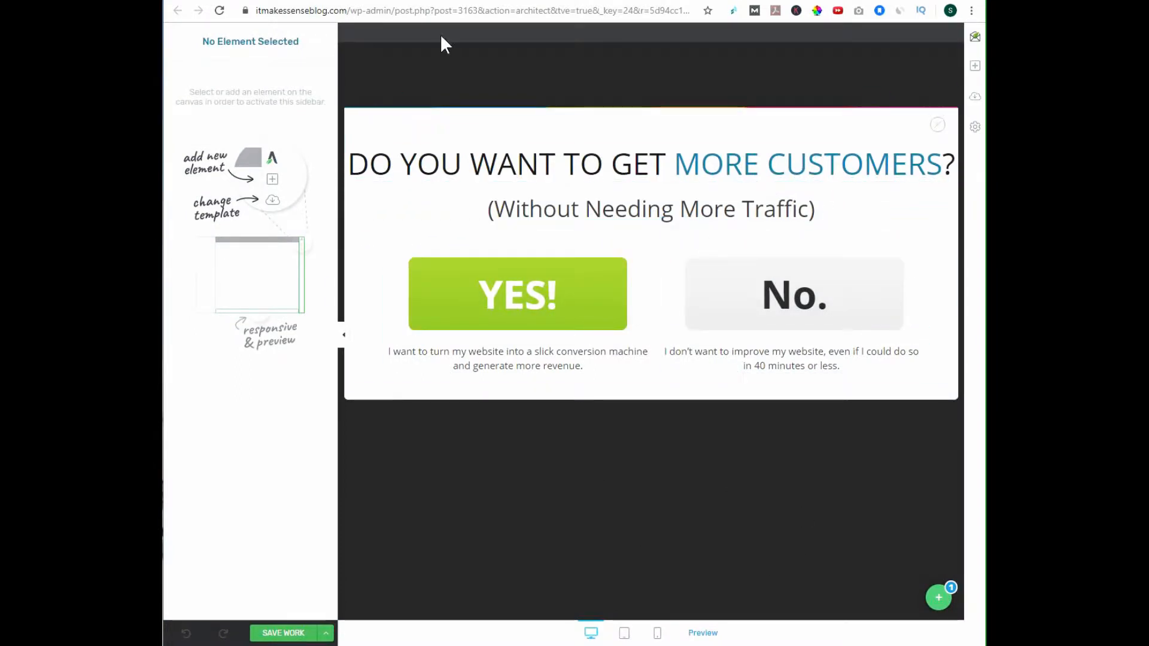
# Set the background colour of the whole Thrive Leads Element to the saved Orange (#fb6e26)
pyautogui.click(426, 121)
pyautogui.click(377, 35)
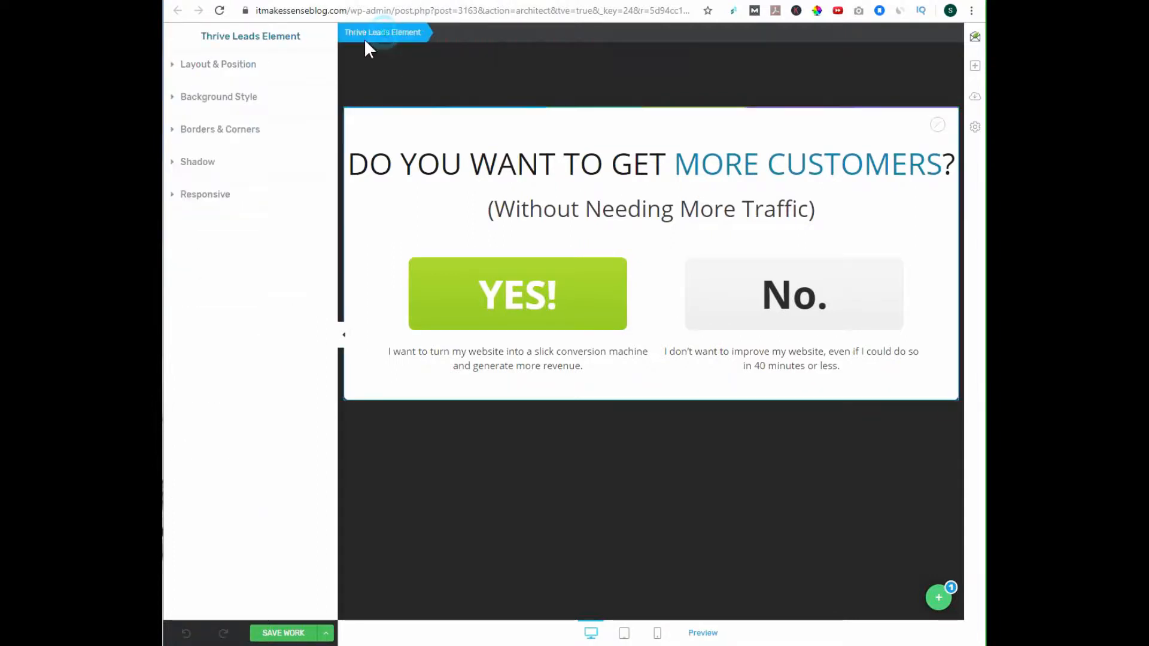
pyautogui.click(173, 67)
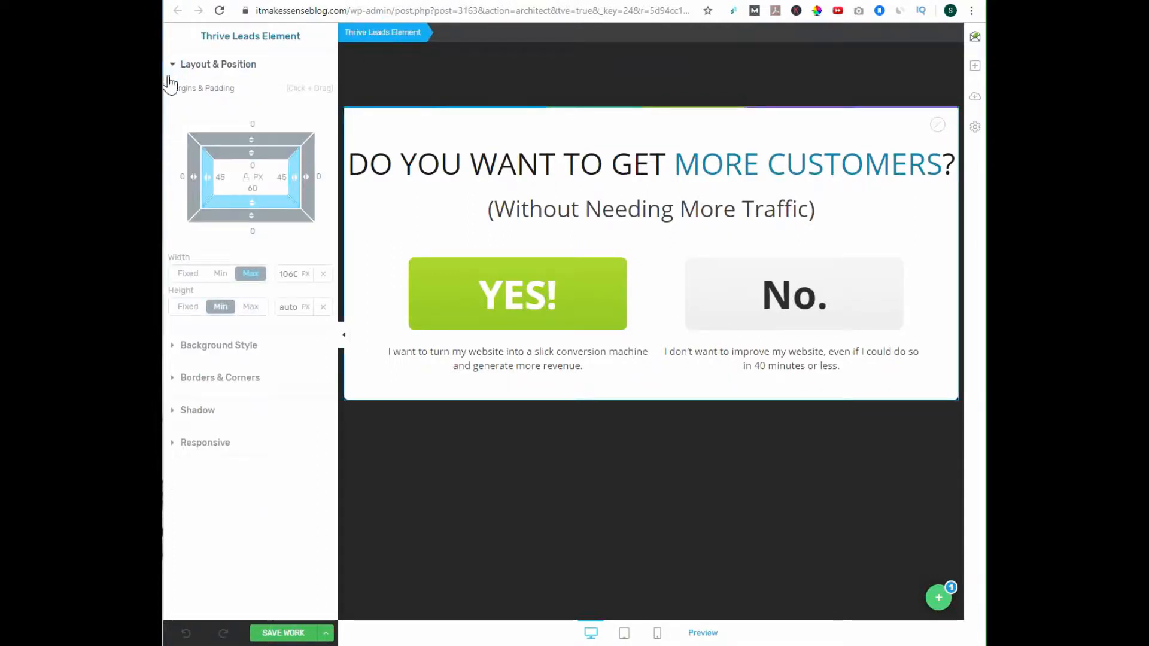
pyautogui.click(173, 346)
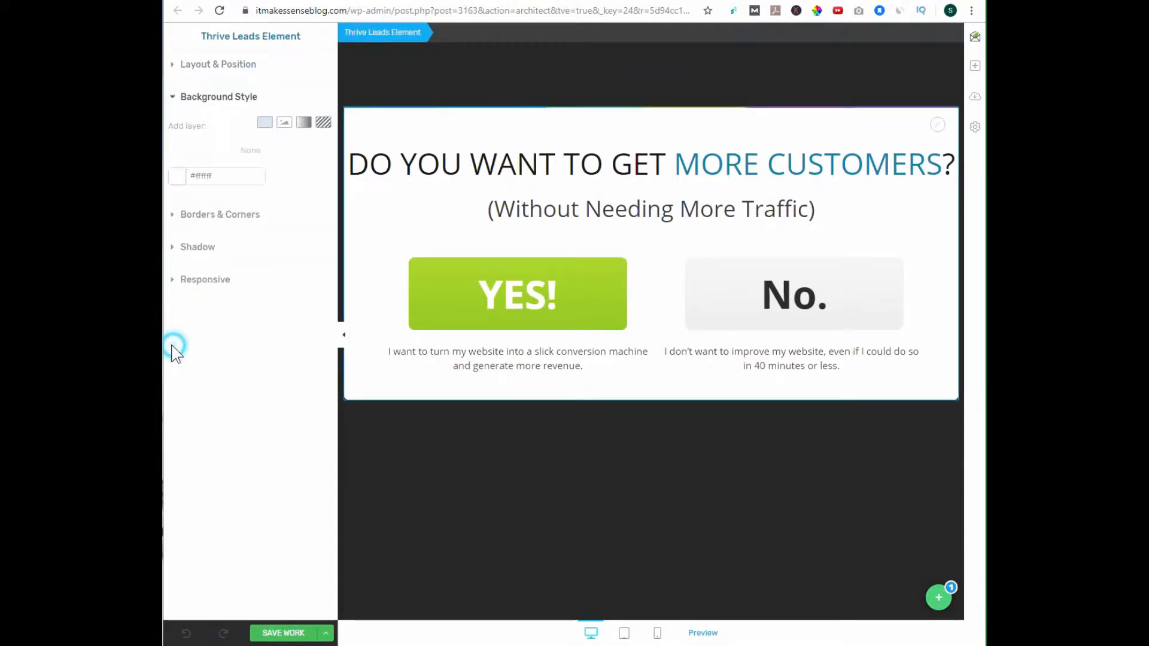
pyautogui.click(178, 178)
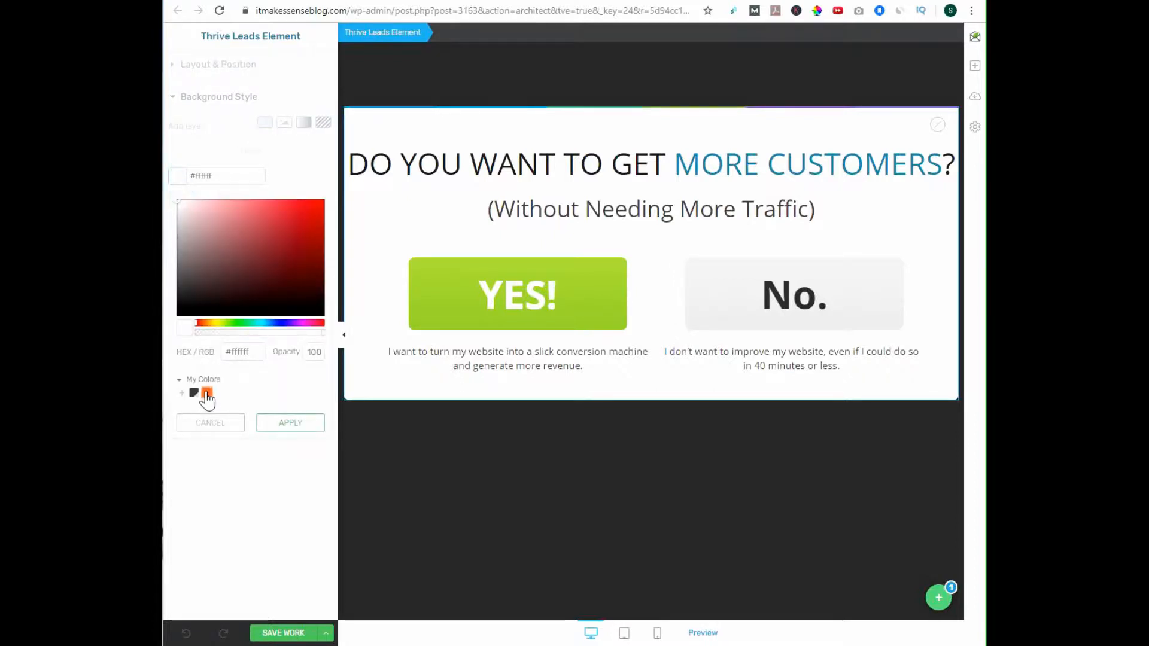
pyautogui.click(207, 393)
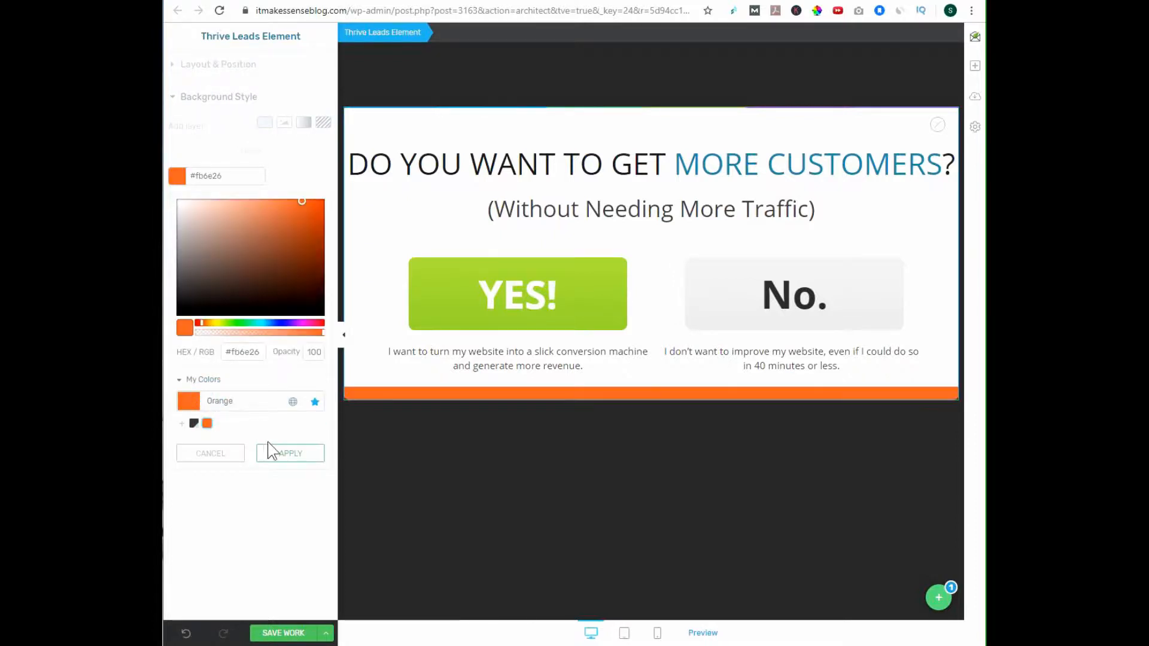
pyautogui.click(277, 456)
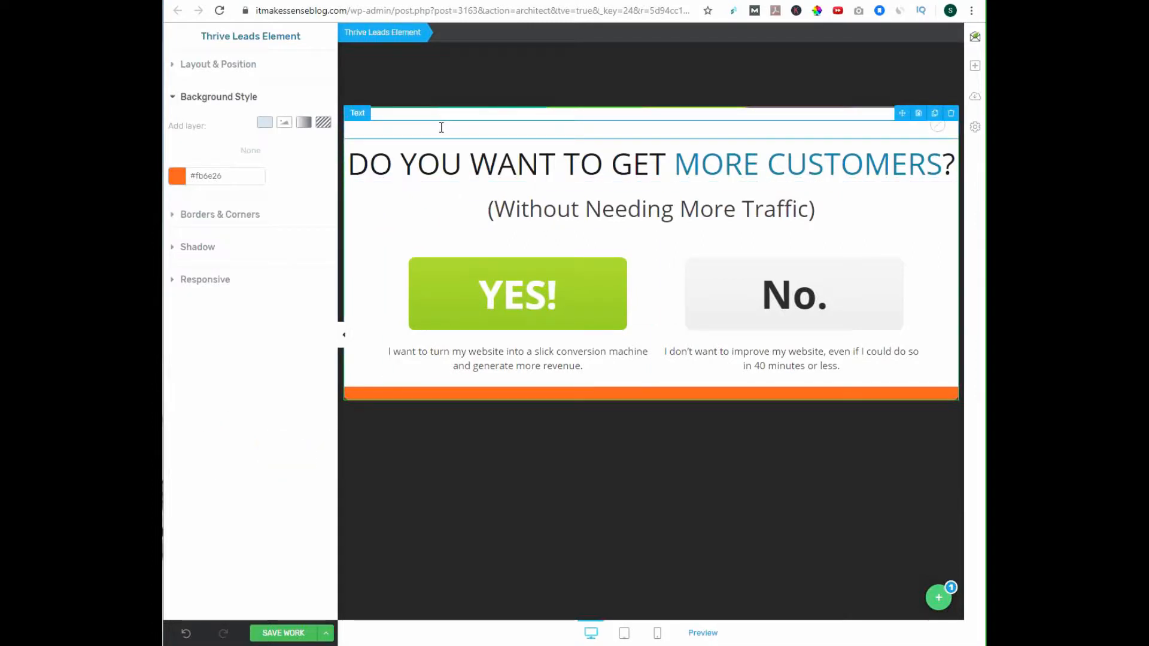
# Add a solid black (#000000) background layer to the columns holding the YES and No buttons
pyautogui.click(365, 250)
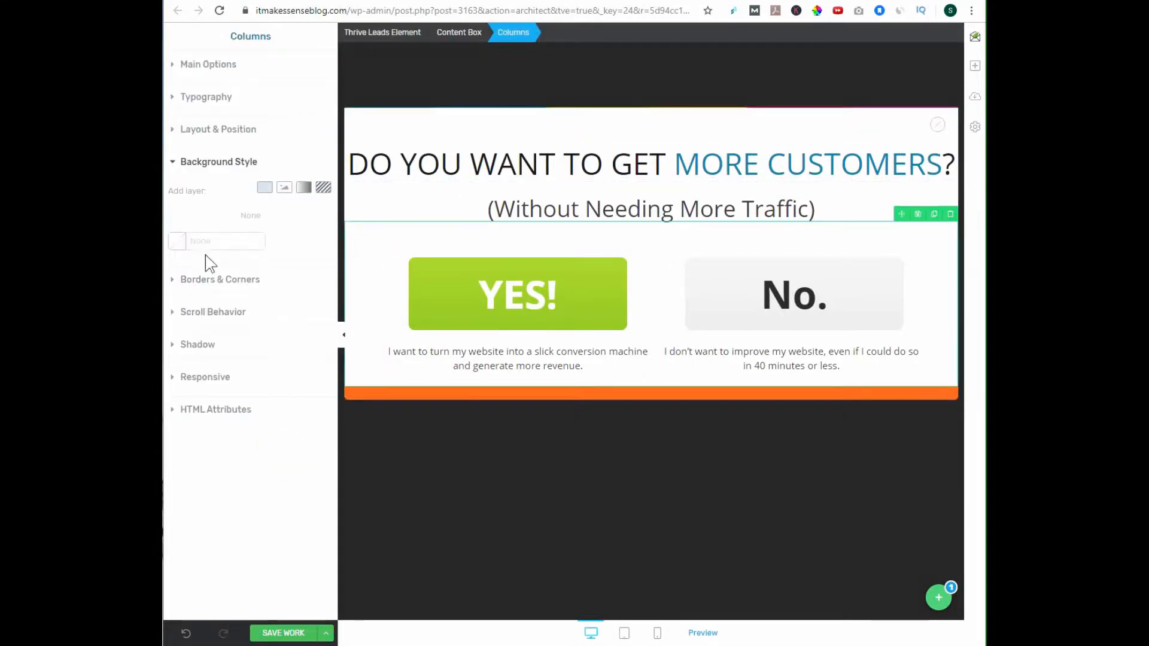
pyautogui.click(265, 187)
pyautogui.click(178, 327)
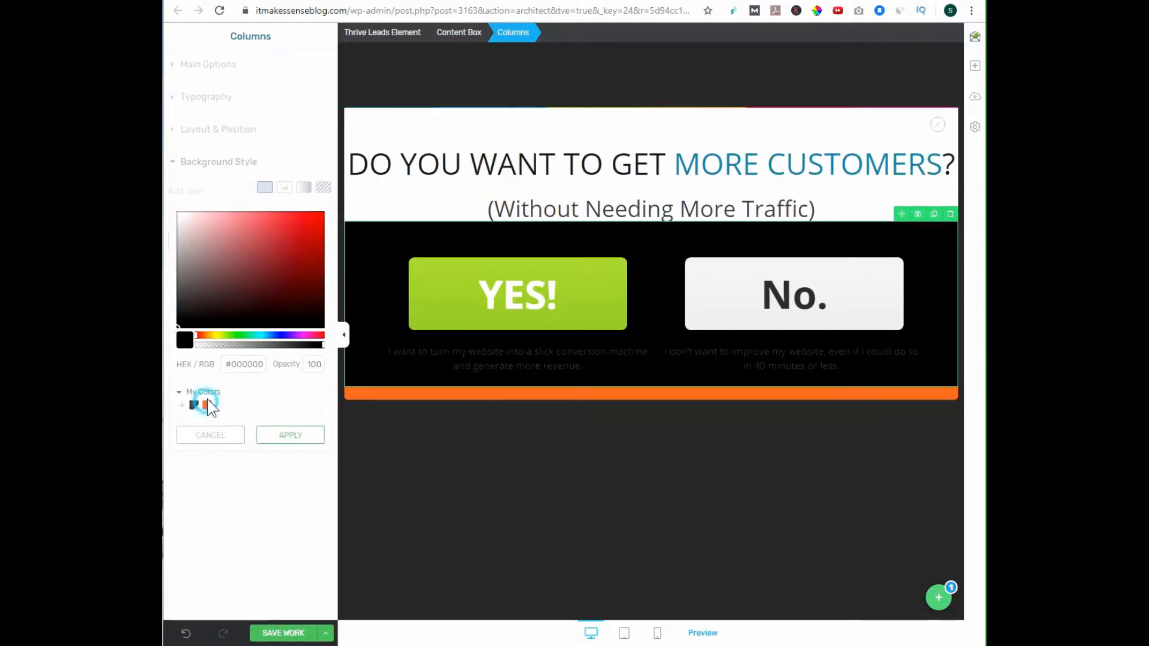
pyautogui.click(266, 441)
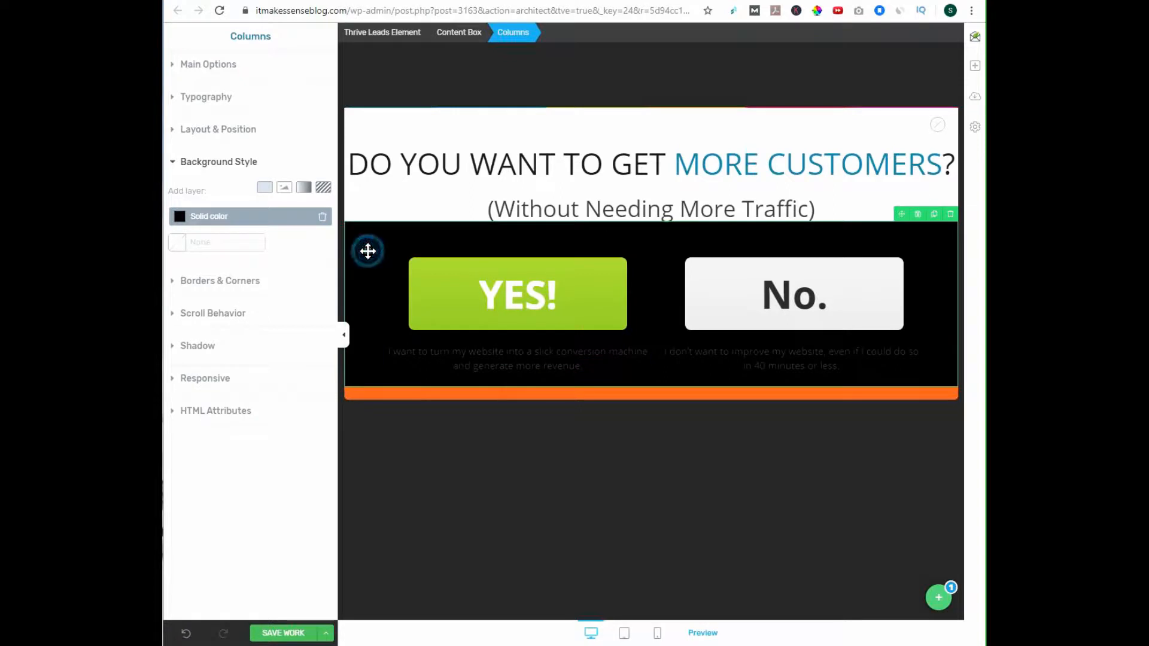
# Change the content box's solid background layer to the saved Orange (#fb6e26)
pyautogui.click(394, 114)
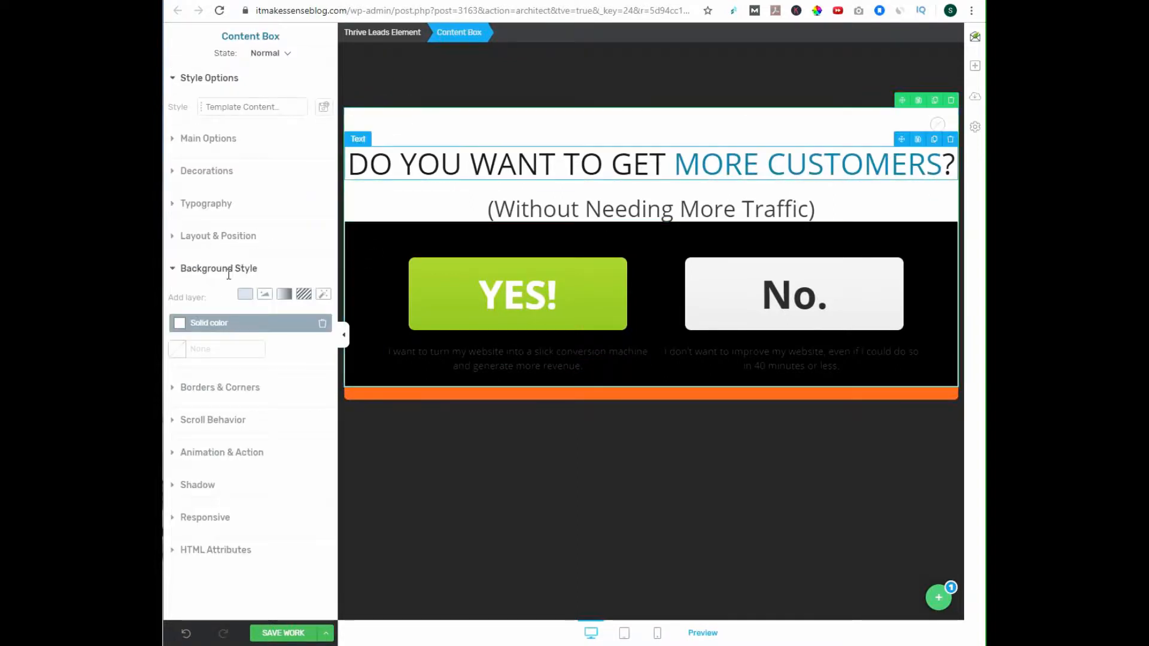
pyautogui.click(180, 323)
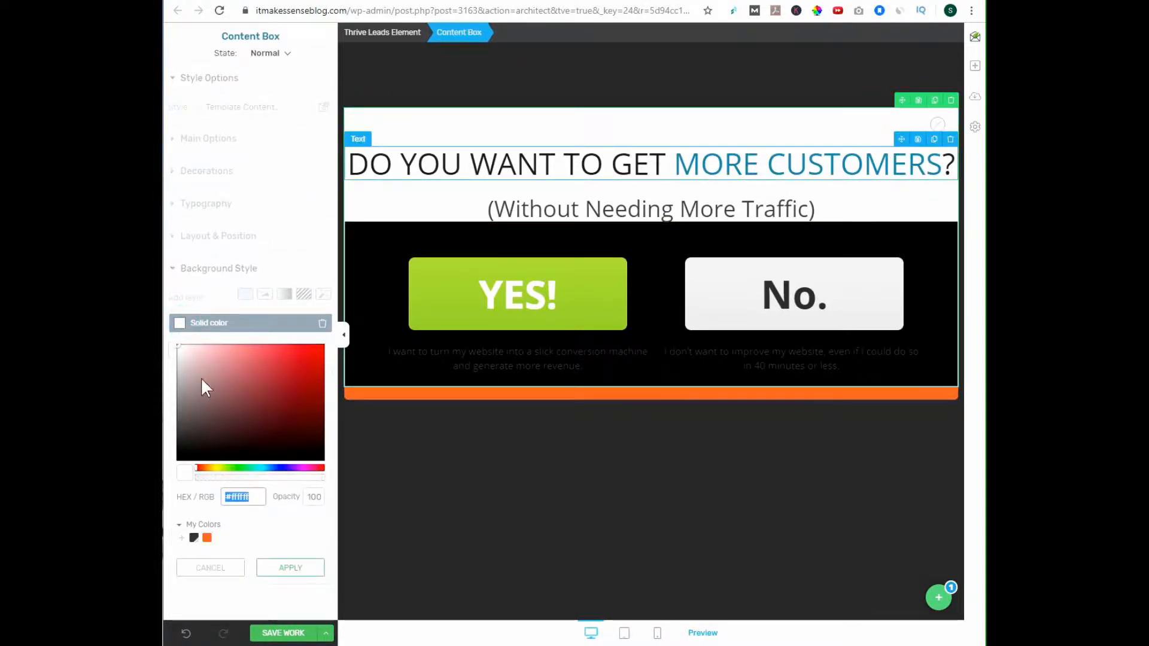
pyautogui.click(236, 496)
pyautogui.click(207, 539)
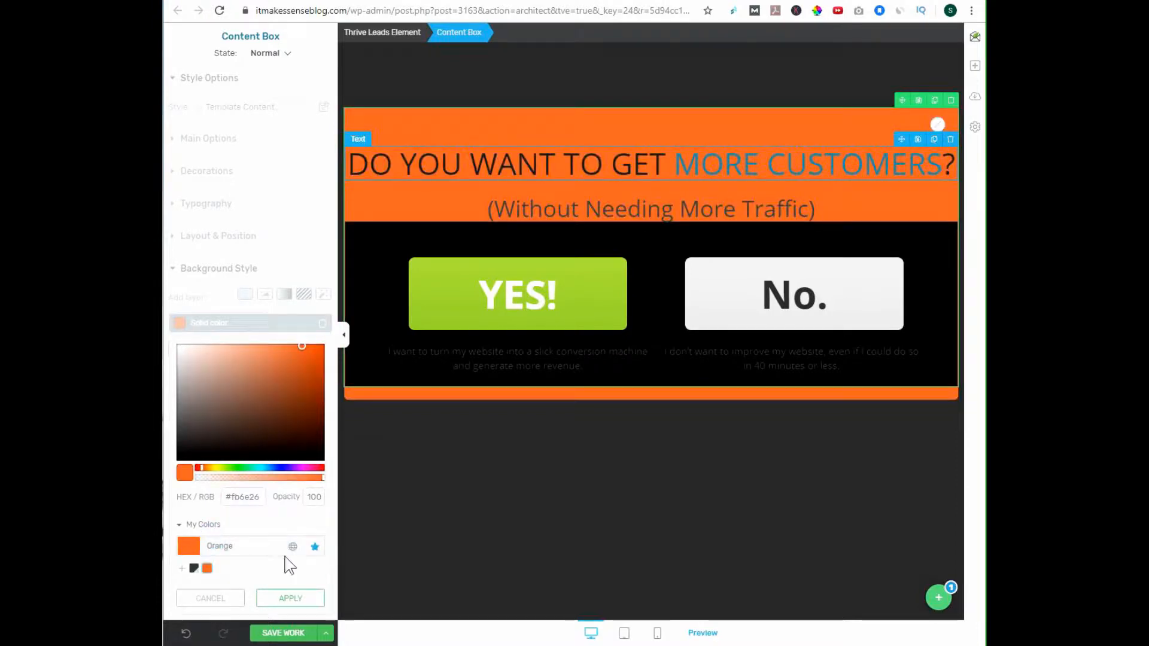
# Recolour the button columns' solid background layer with the saved Orange (#fb6e26)
pyautogui.click(363, 376)
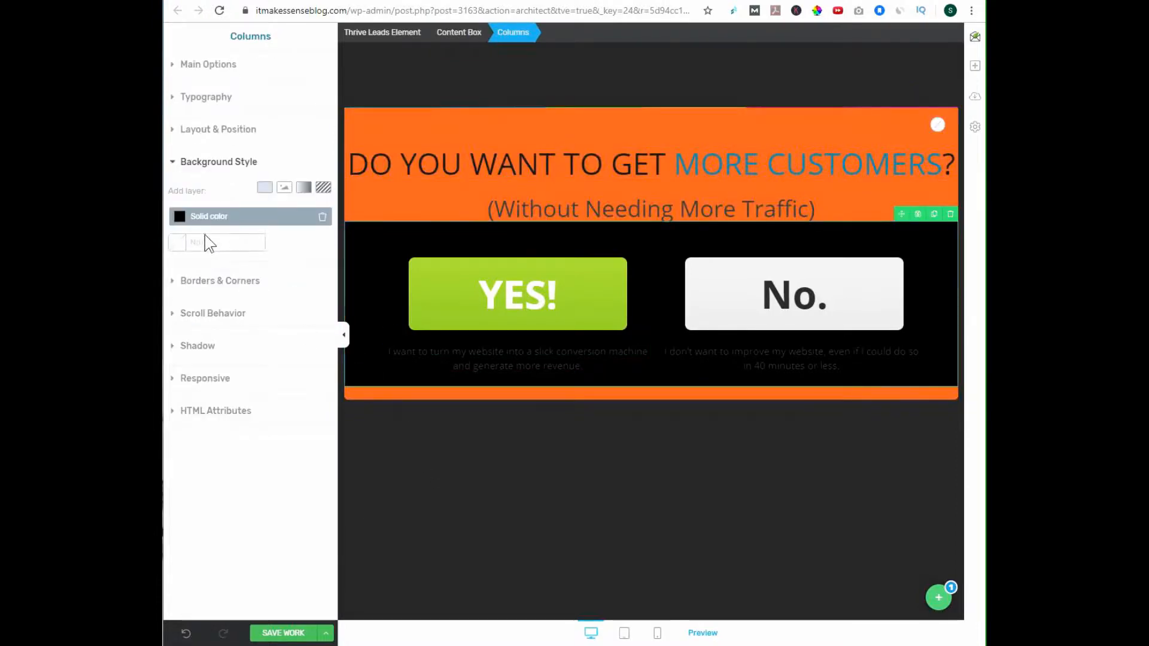
pyautogui.click(180, 217)
pyautogui.click(207, 437)
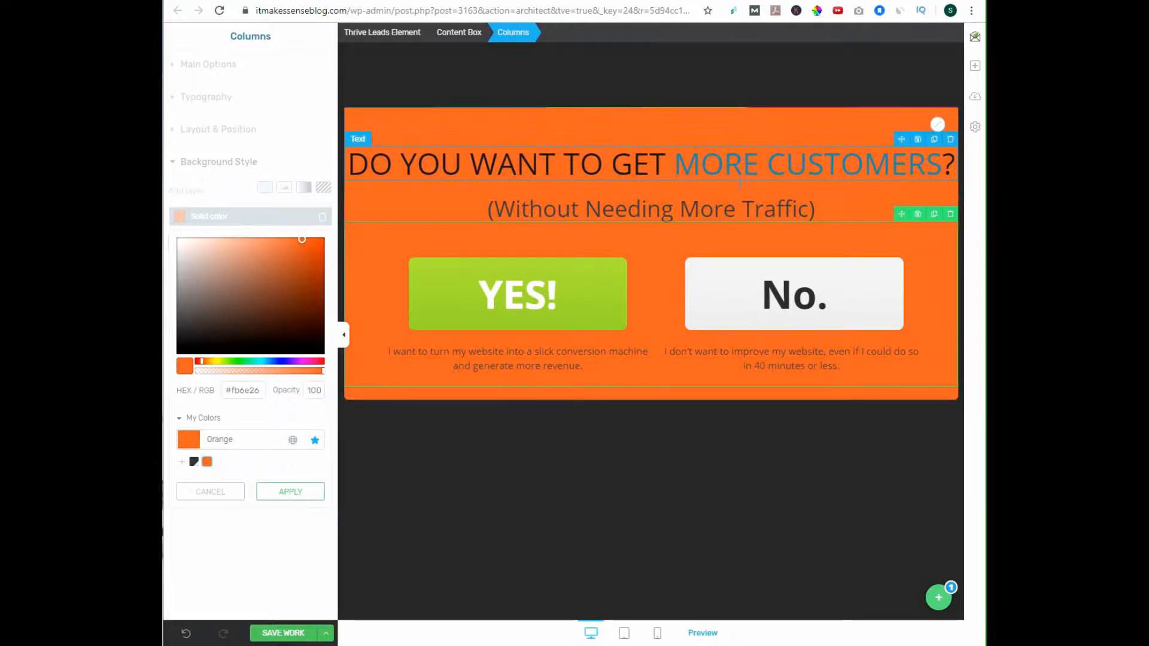
# Replace the main headline with "Before you leave, would you like to check out my ClickFunnels Bonuses?"
pyautogui.moveTo(956, 168); pyautogui.dragTo(358, 186)
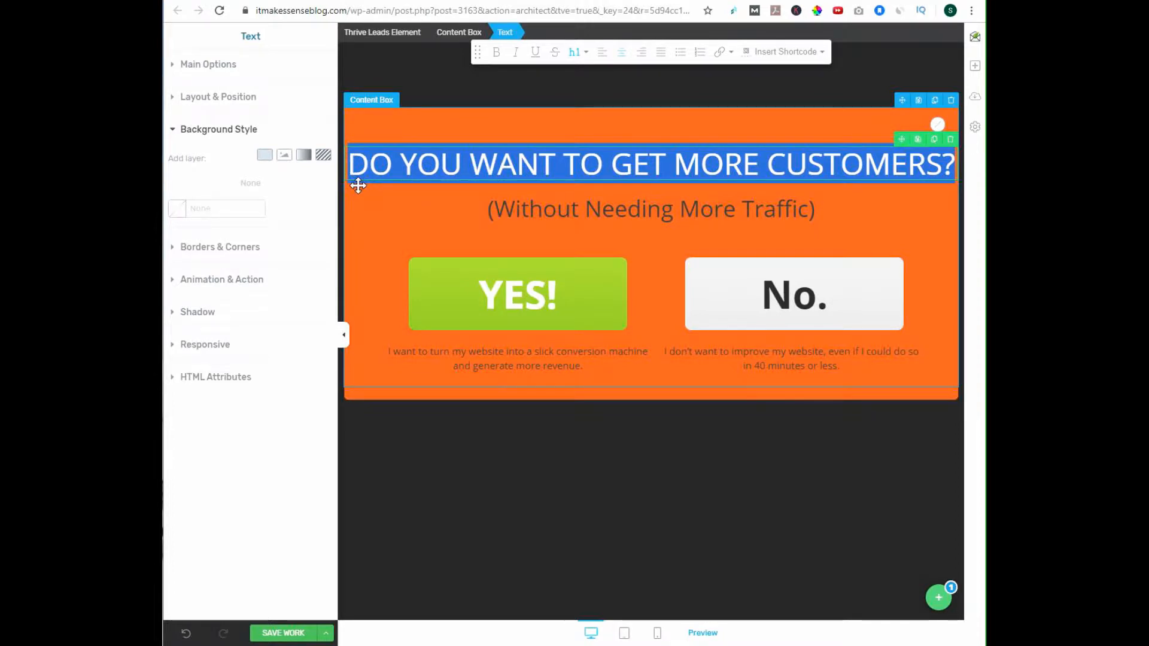
pyautogui.write('Before ')
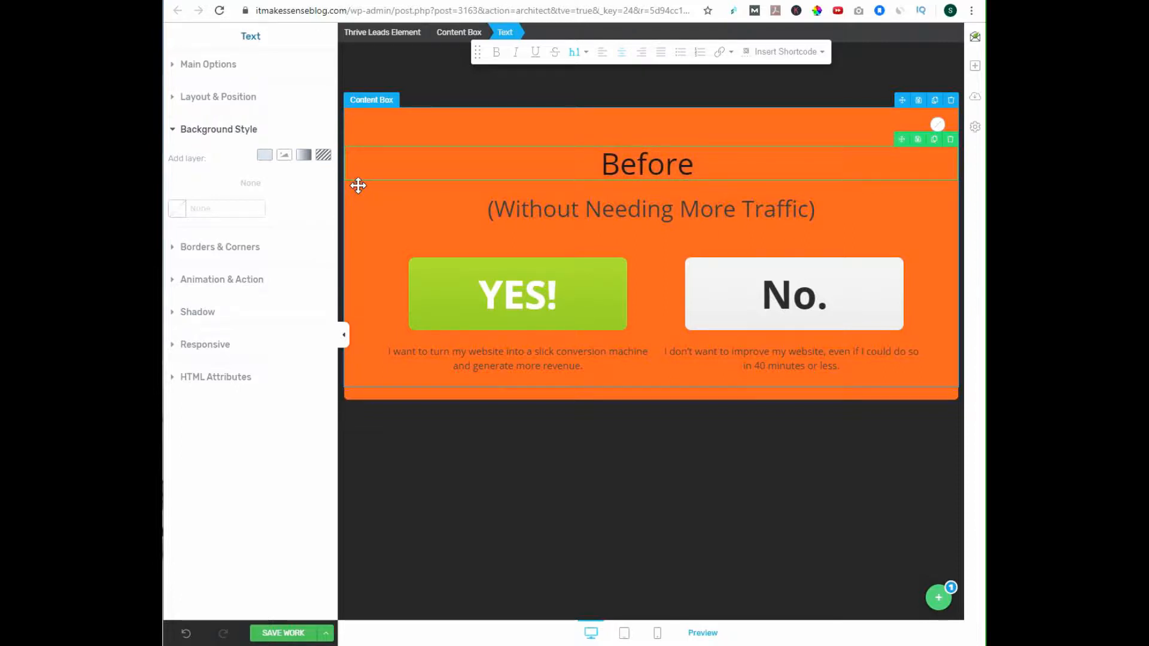
pyautogui.write('you leave, ')
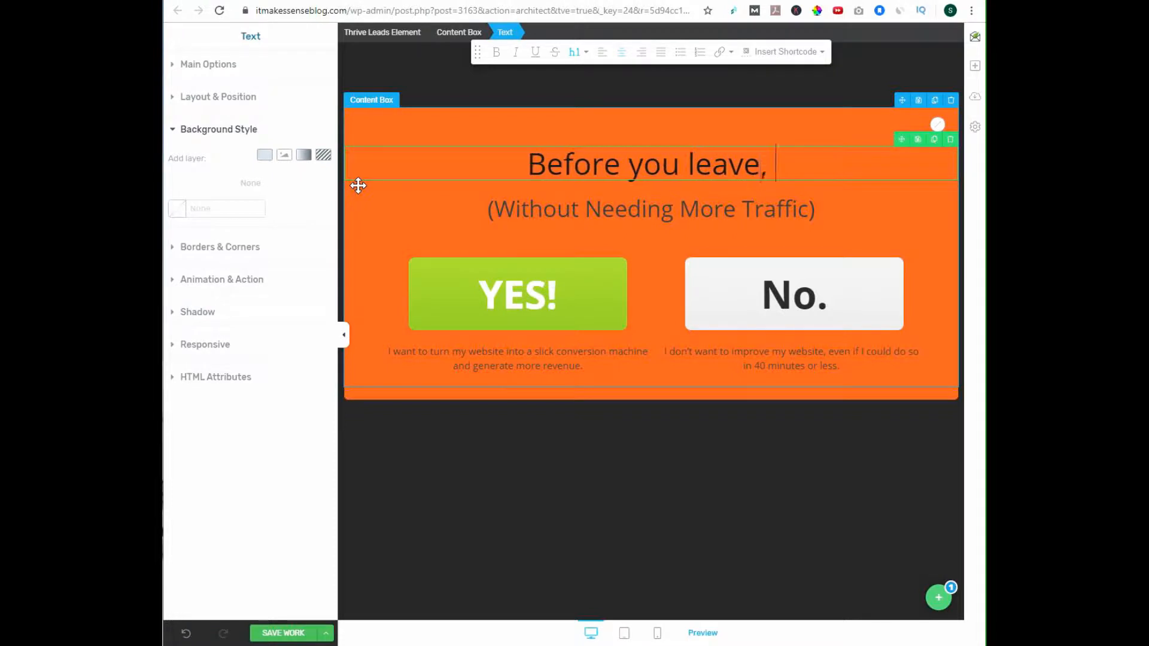
pyautogui.write('would you li')
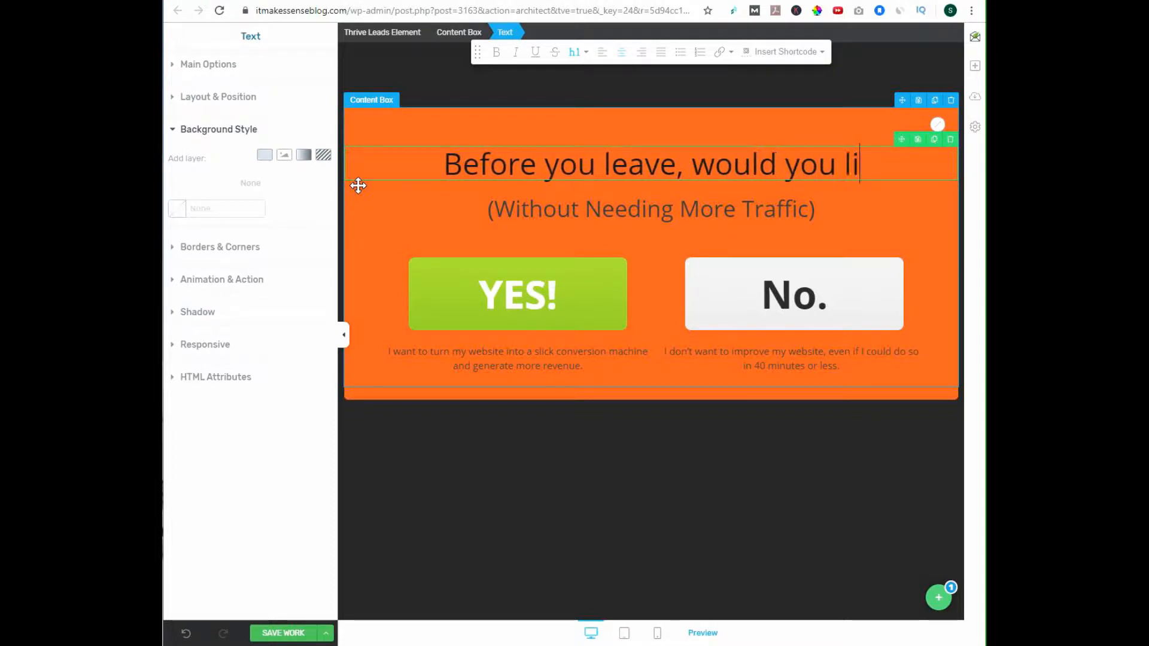
pyautogui.write('ke to check ')
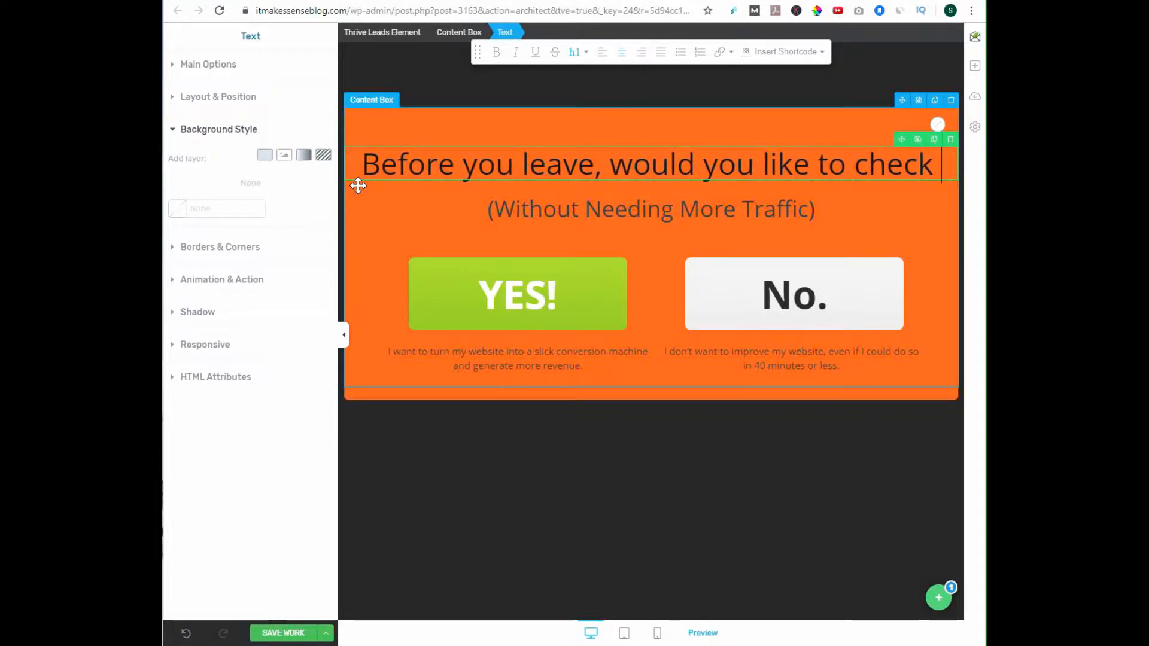
pyautogui.write('out my ')
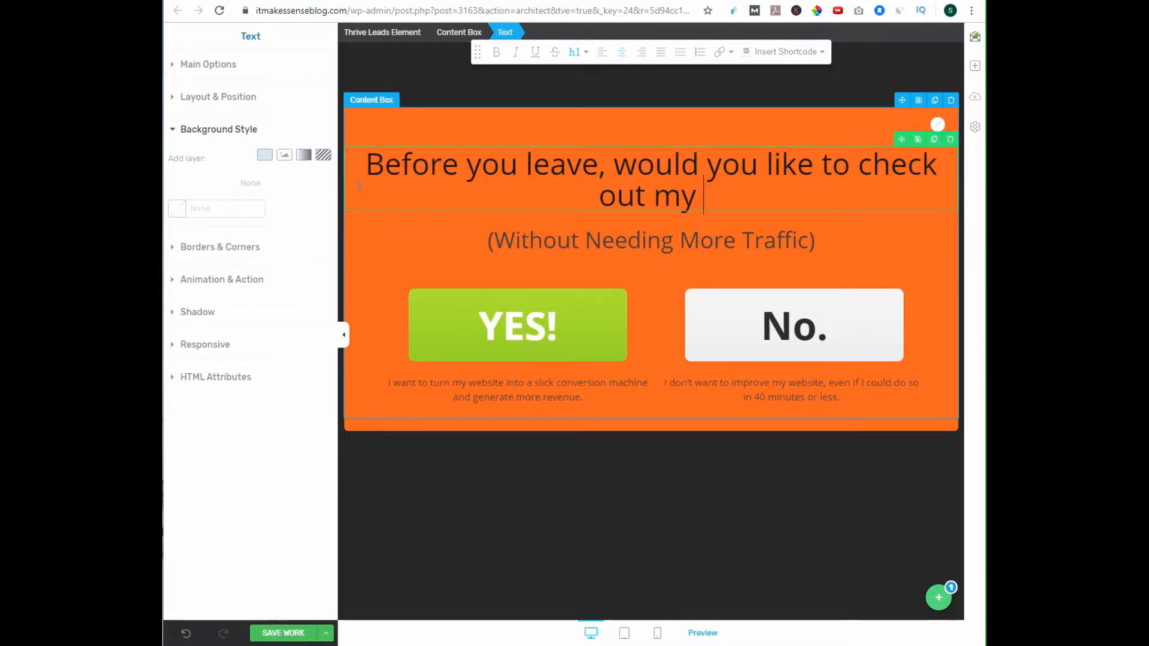
pyautogui.write('ClickFunnel')
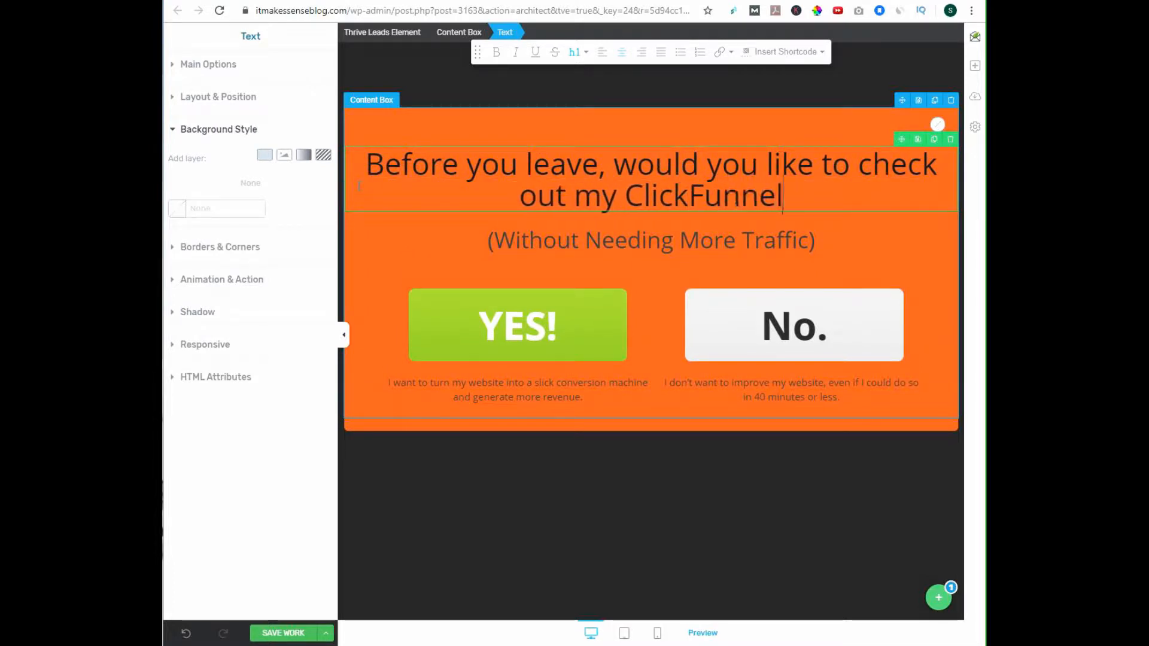
pyautogui.write('s Bonus')
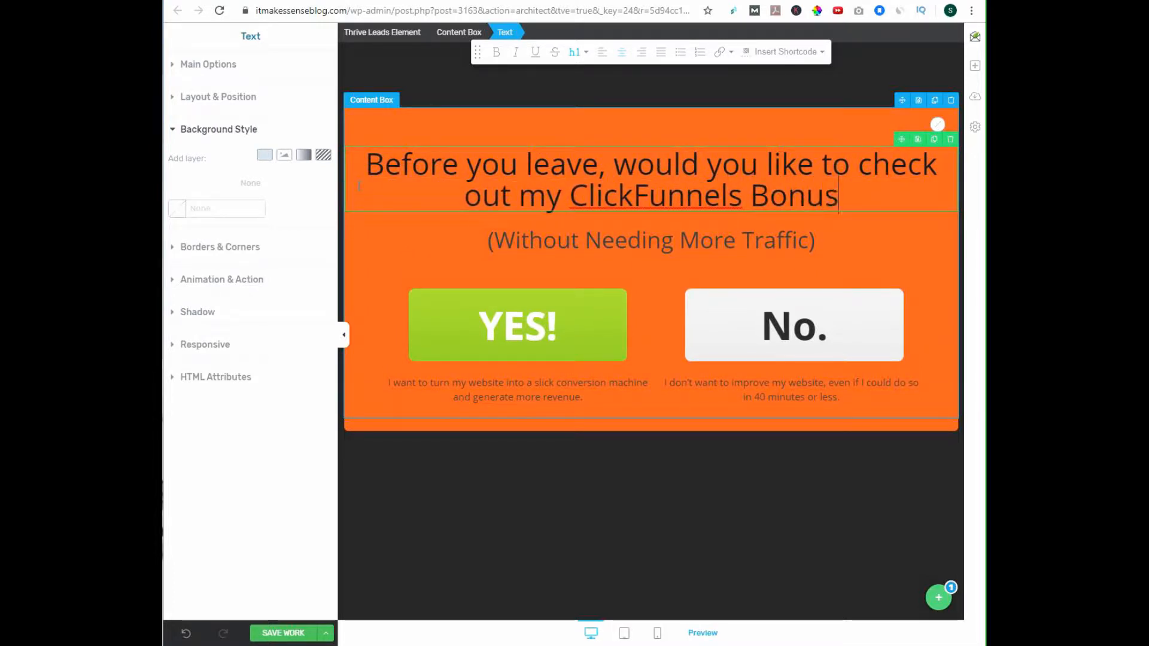
pyautogui.write('es?')
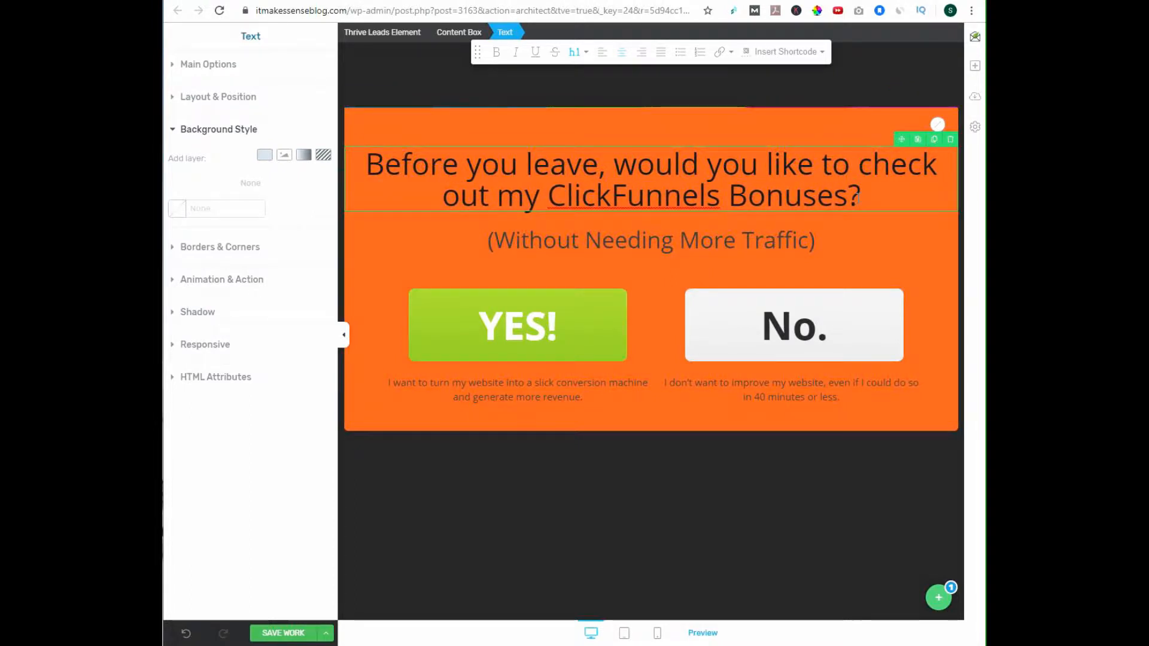
# Set the main headline's text colour to near-white (#fff4f4)
pyautogui.moveTo(864, 200); pyautogui.dragTo(369, 163)
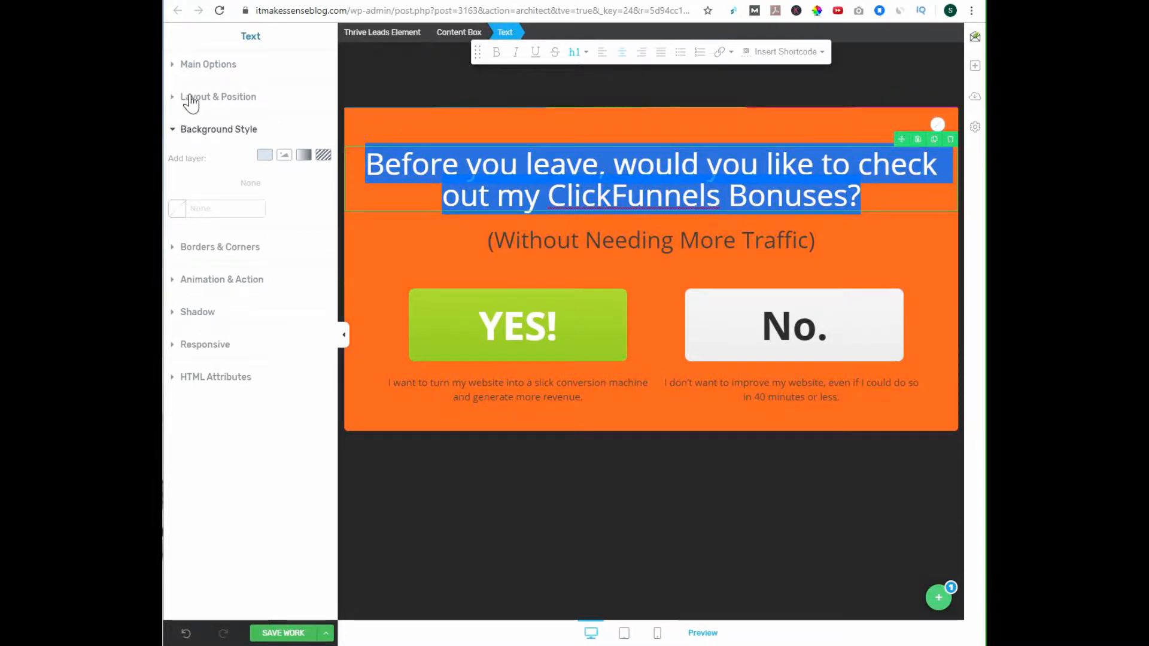
pyautogui.click(179, 66)
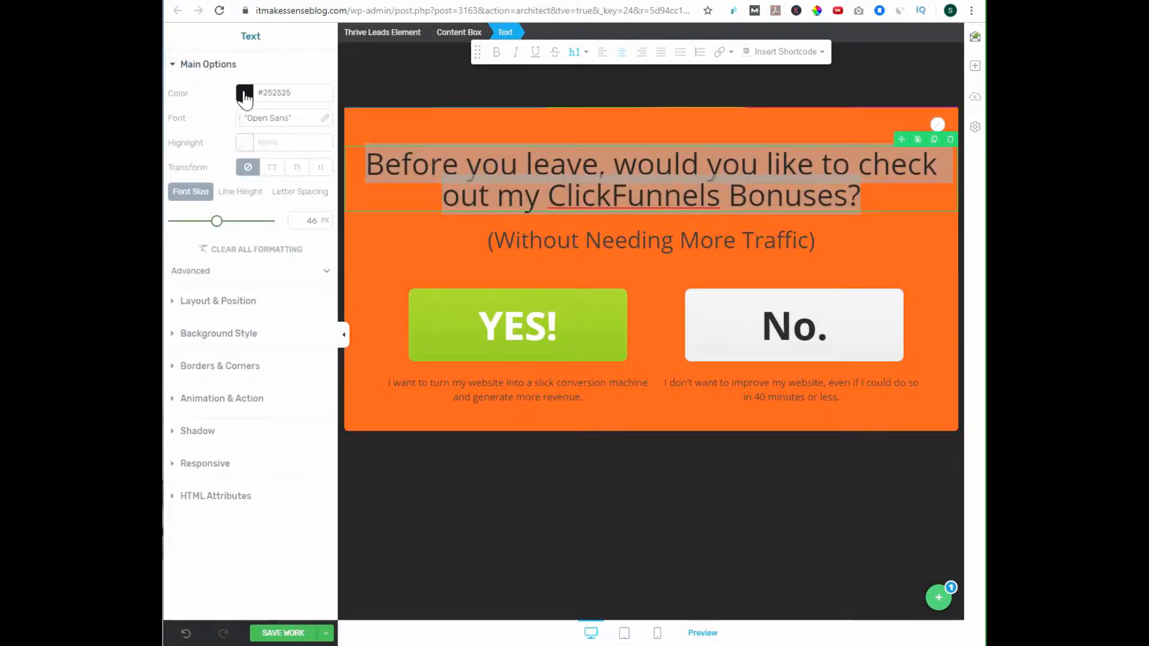
pyautogui.click(244, 93)
pyautogui.click(183, 117)
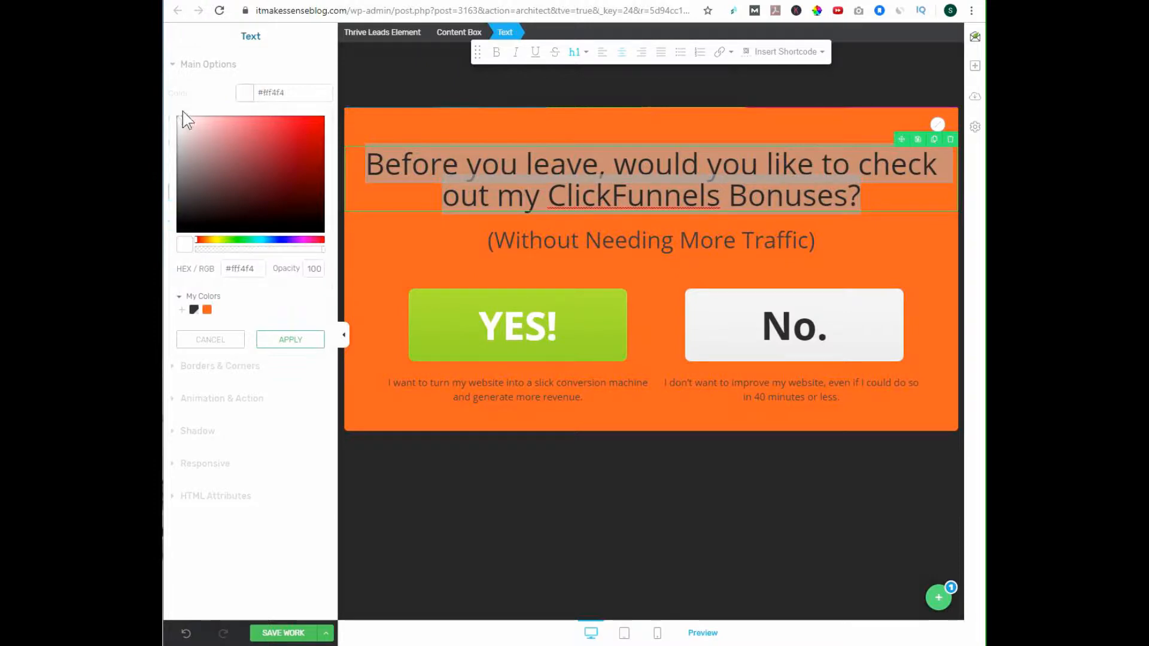
pyautogui.click(742, 470)
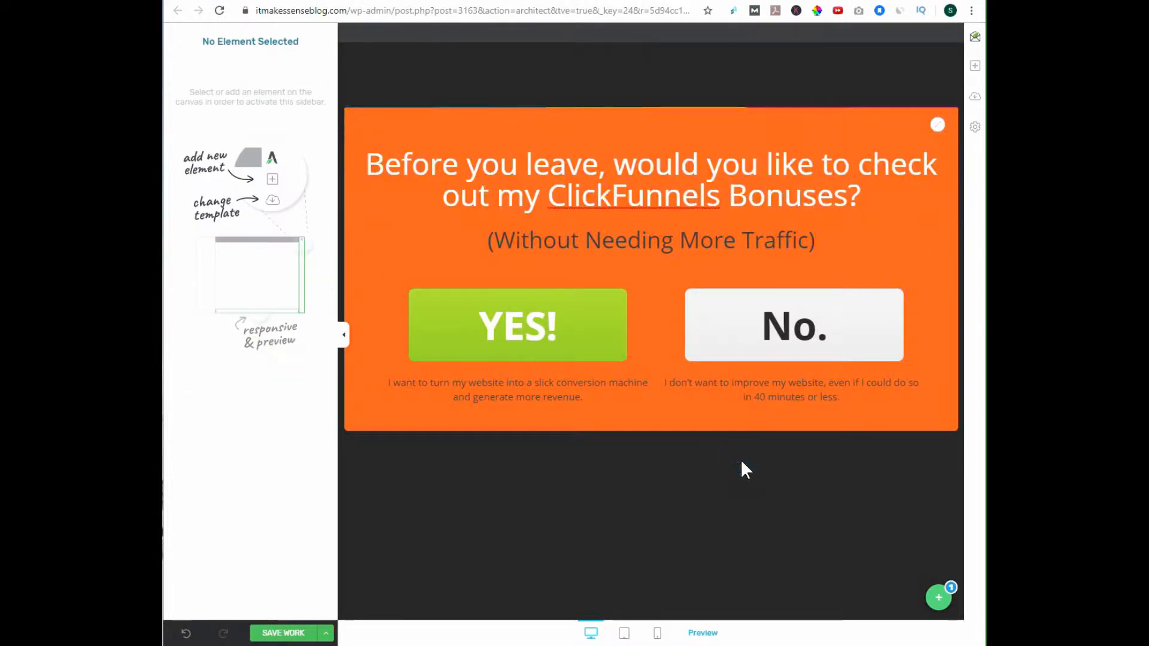
# Replace the subheadline with "Learn everything you will get by signing up with my affiliate link"
pyautogui.tripleClick(820, 237)
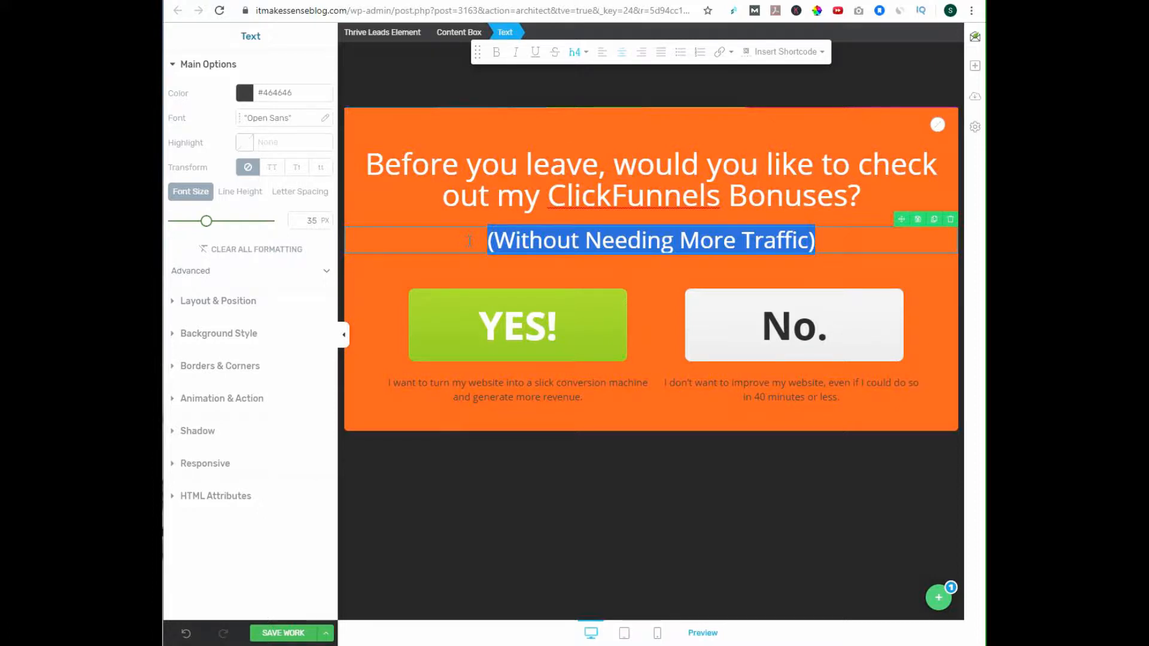
pyautogui.write('Lea')
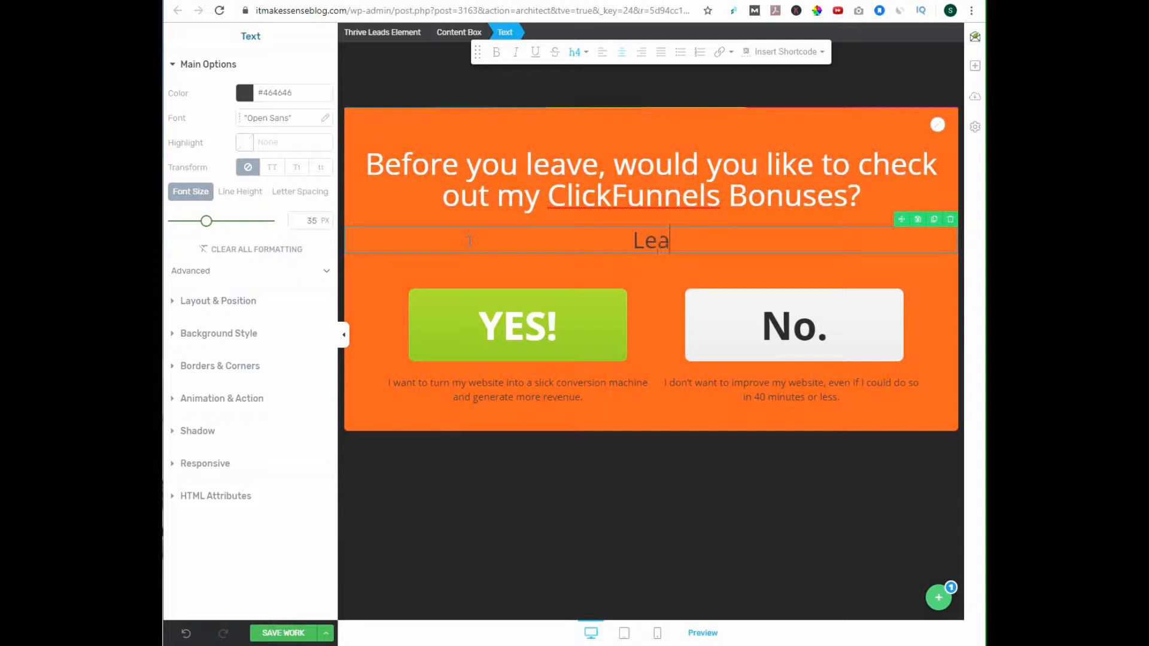
pyautogui.write('rn everyhting')
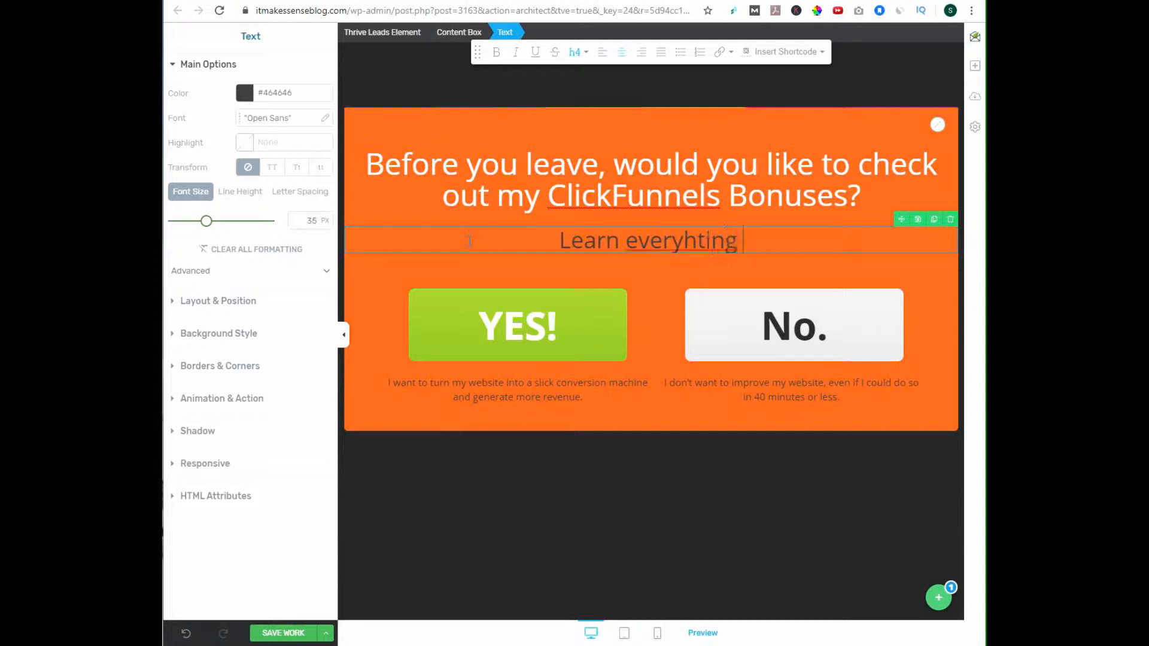
pyautogui.press('BackSpace')
pyautogui.press('BackSpace')
pyautogui.press('BackSpace')
pyautogui.press('BackSpace')
pyautogui.press('BackSpace')
pyautogui.press('BackSpace')
pyautogui.write('th')
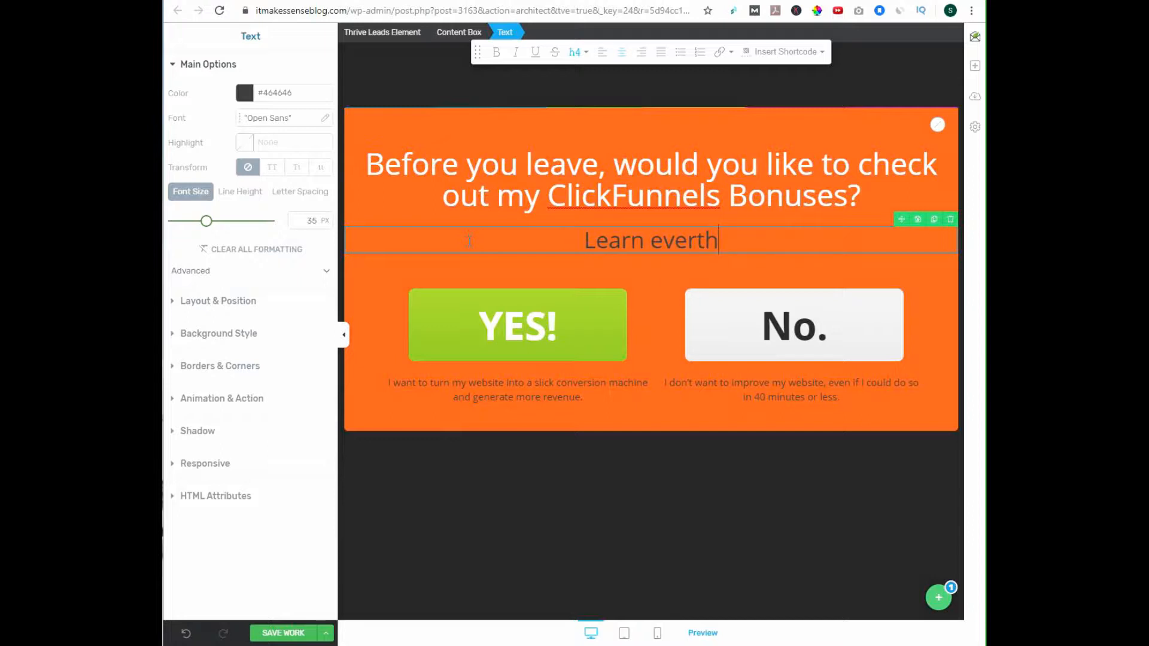
pyautogui.press('BackSpace')
pyautogui.press('BackSpace')
pyautogui.write('ything you ')
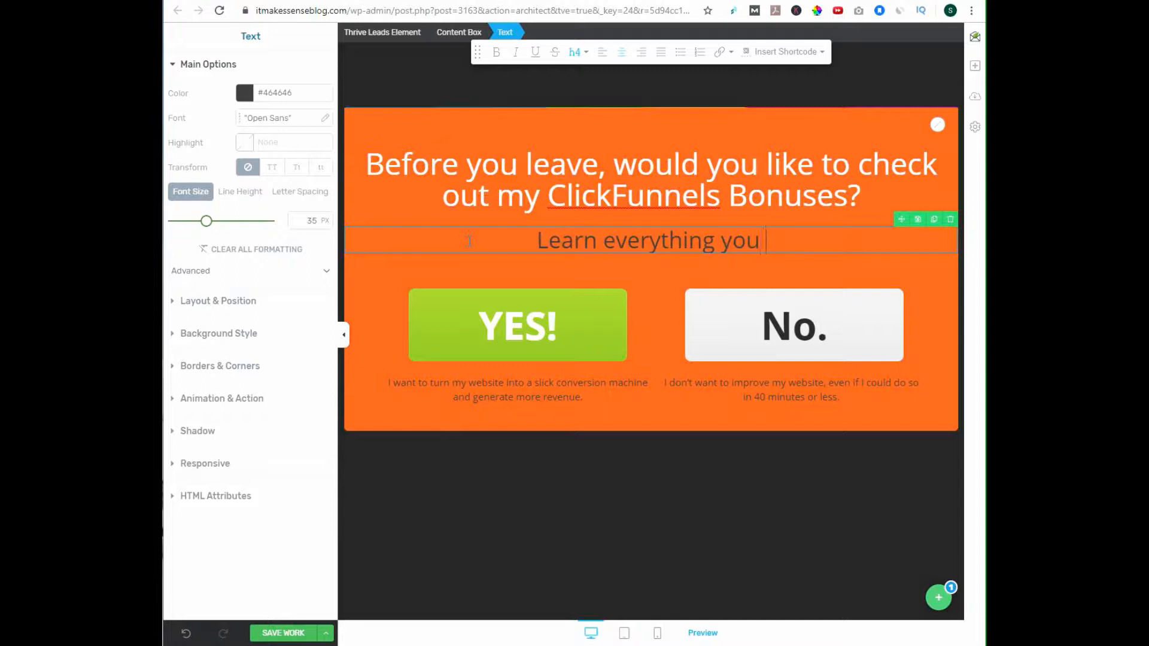
pyautogui.write('will get by ')
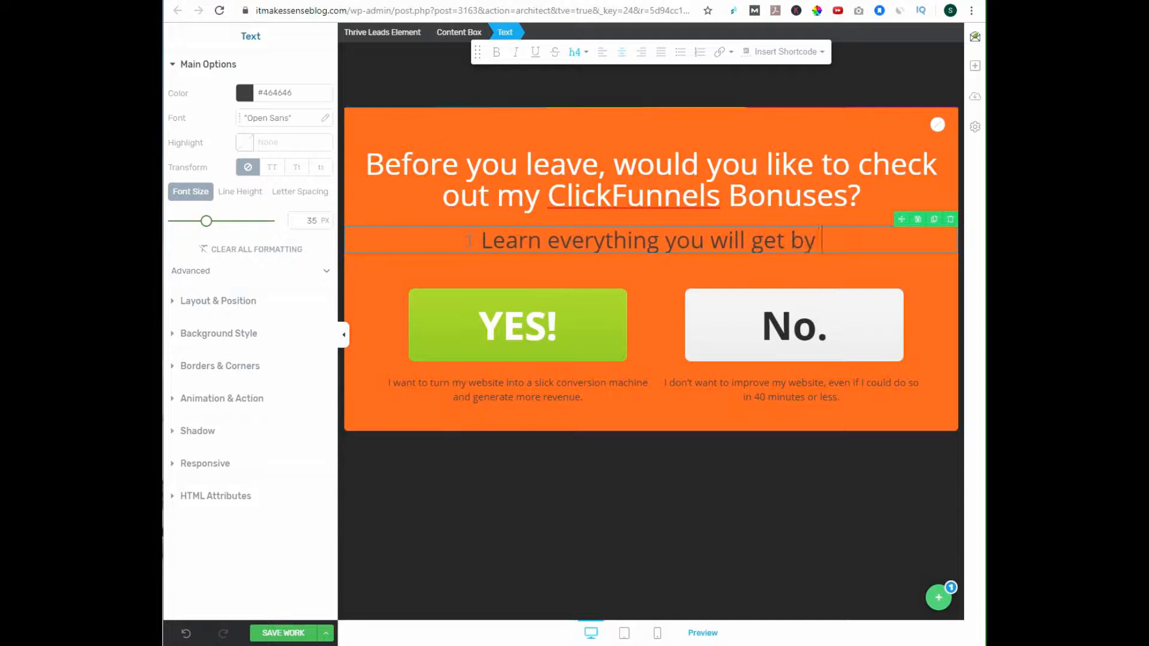
pyautogui.write('signing u')
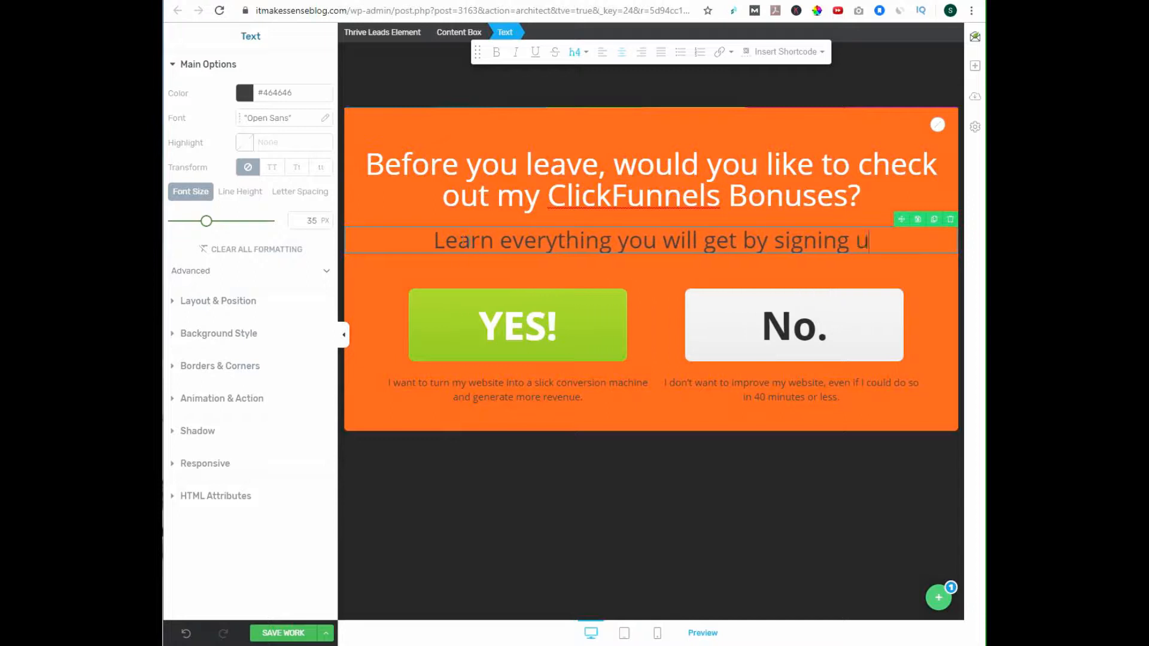
pyautogui.write('p with my affiliate link')
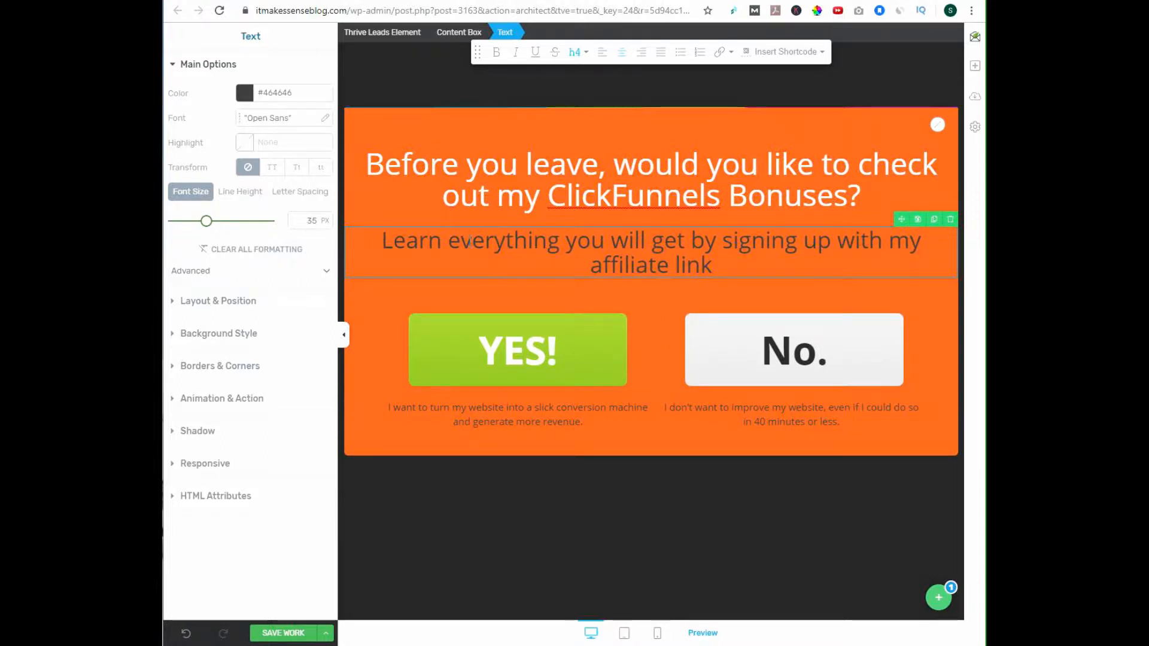
# End the subheadline with a period and format it as a centred paragraph with a 24 px font size
pyautogui.write('.')
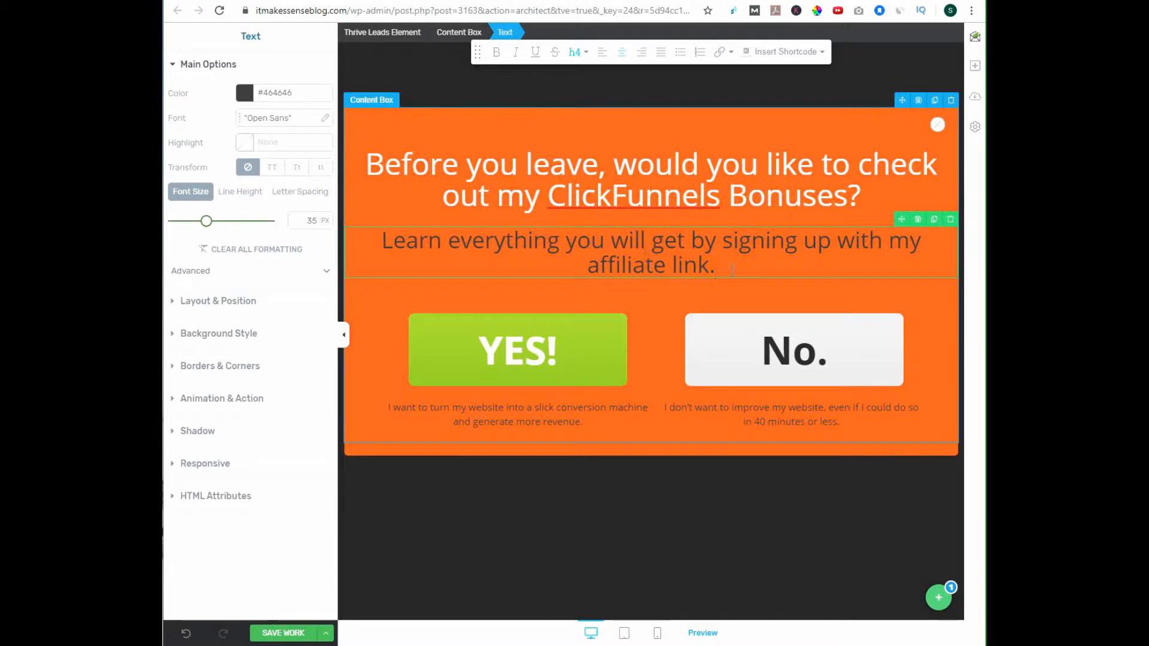
pyautogui.moveTo(717, 265); pyautogui.dragTo(339, 237)
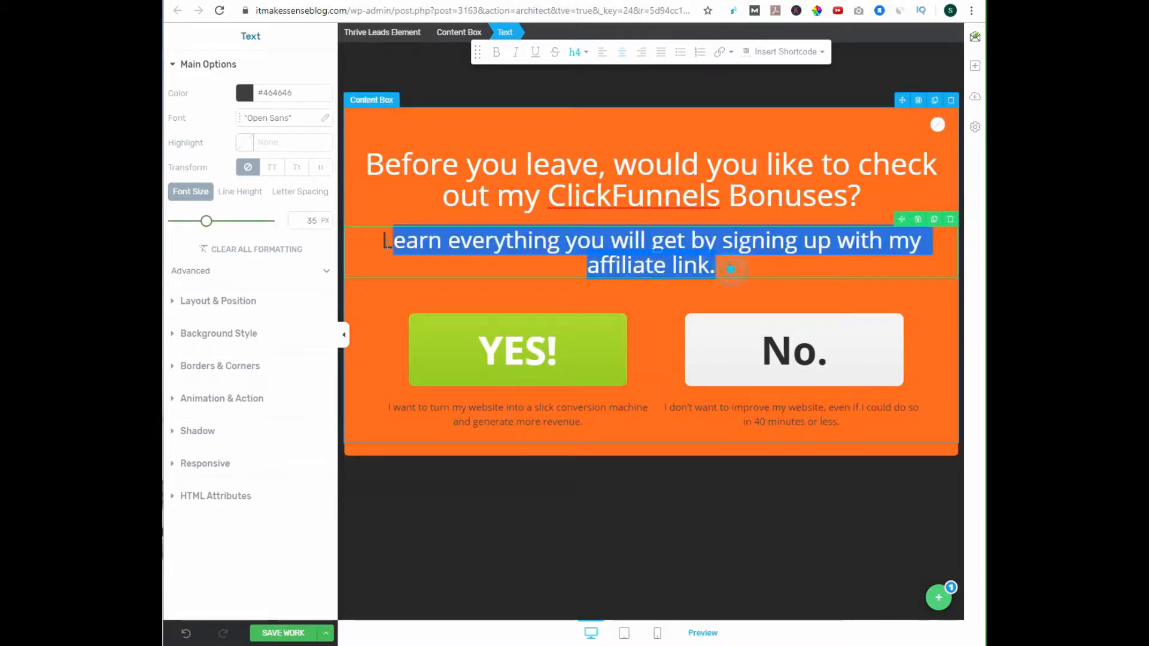
pyautogui.click(578, 52)
pyautogui.click(590, 212)
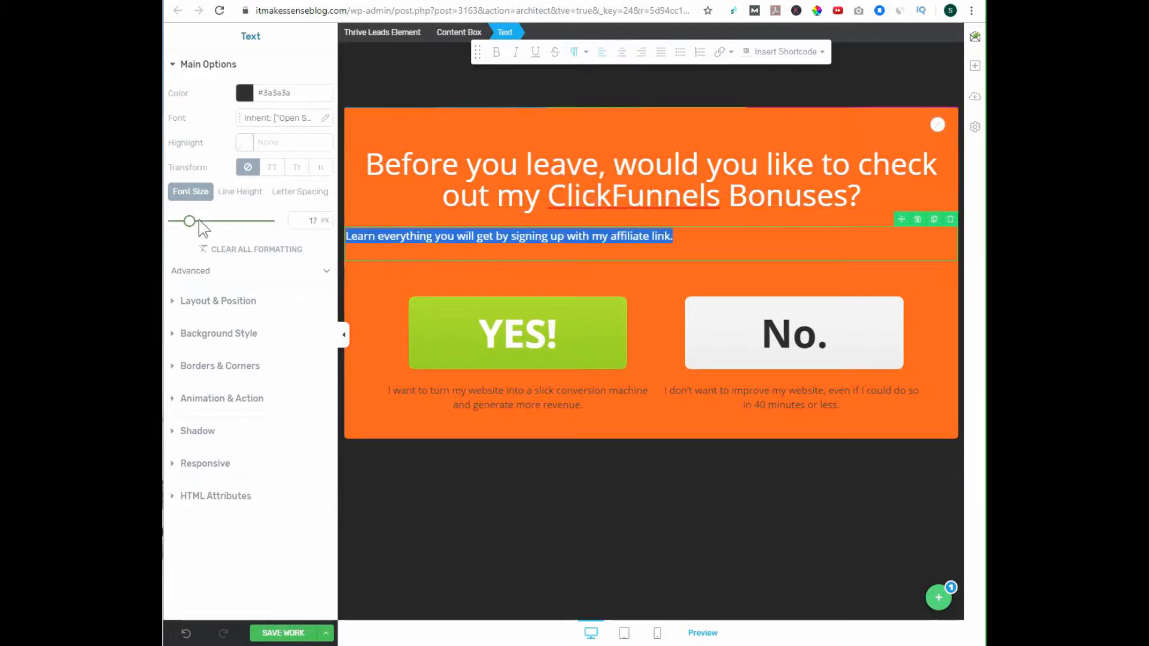
pyautogui.moveTo(192, 222); pyautogui.dragTo(196, 223)
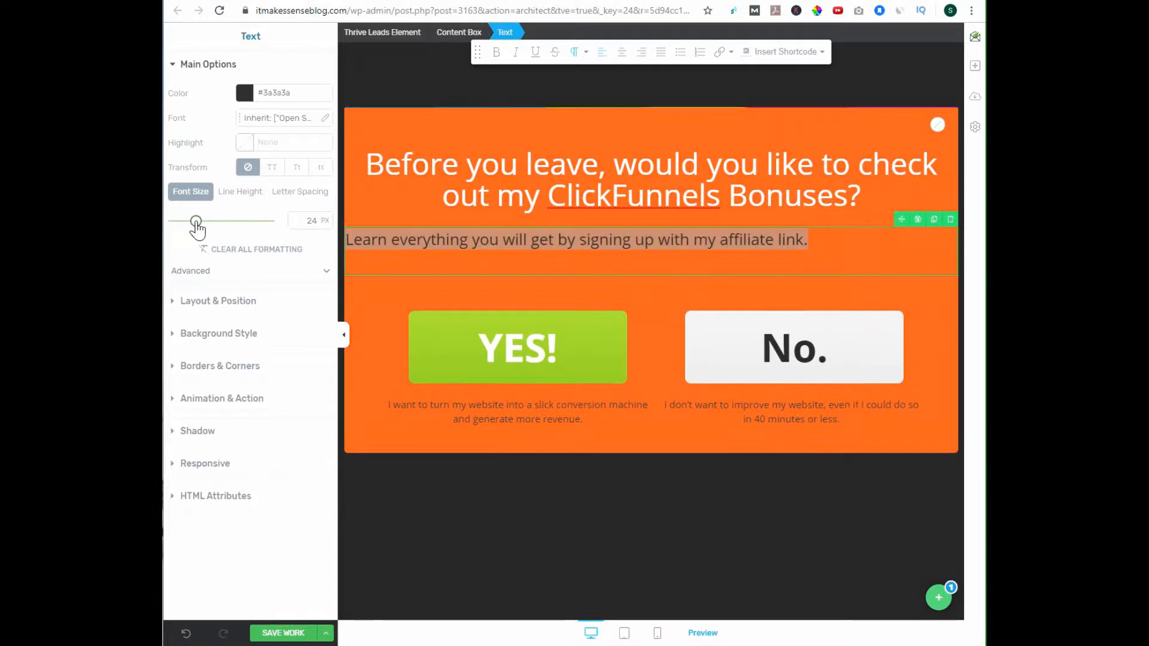
pyautogui.click(623, 54)
# Set the subheadline's text colour to white (#ffffff)
pyautogui.click(244, 93)
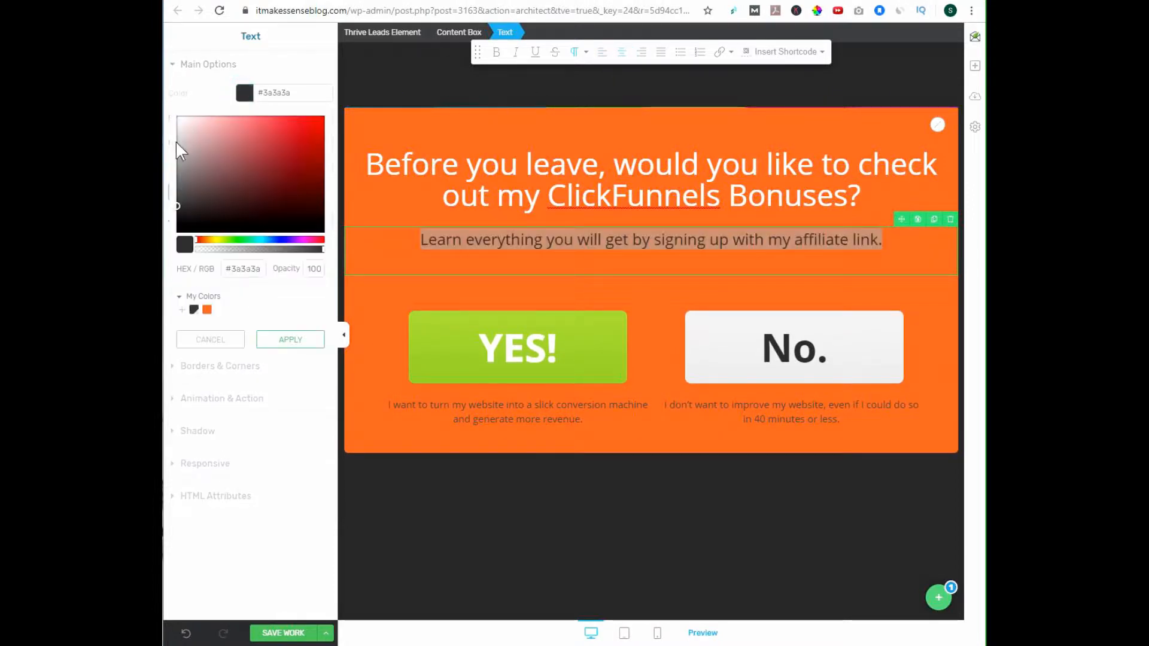
pyautogui.moveTo(174, 206); pyautogui.dragTo(175, 123)
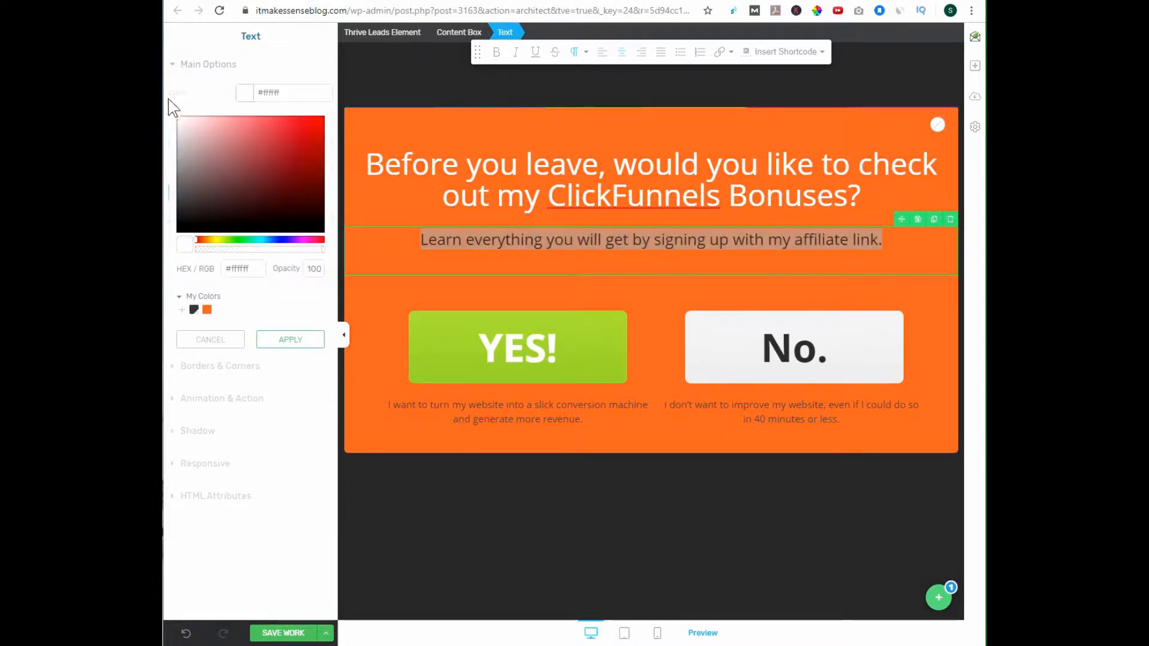
pyautogui.click(279, 339)
pyautogui.click(754, 519)
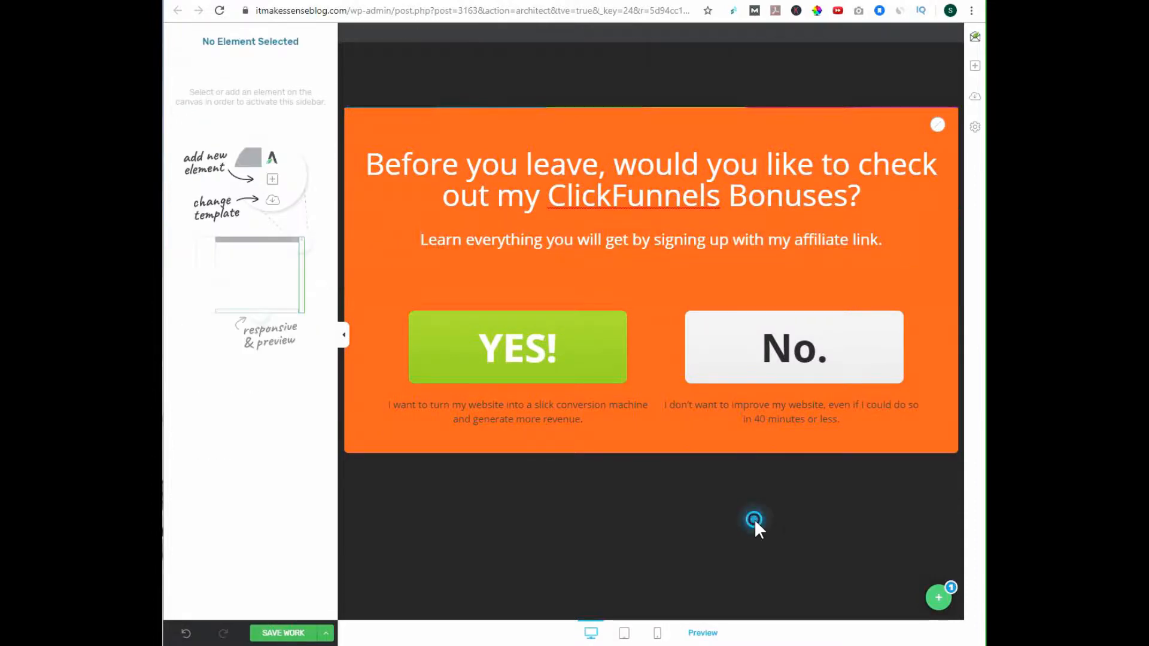
pyautogui.click(885, 238)
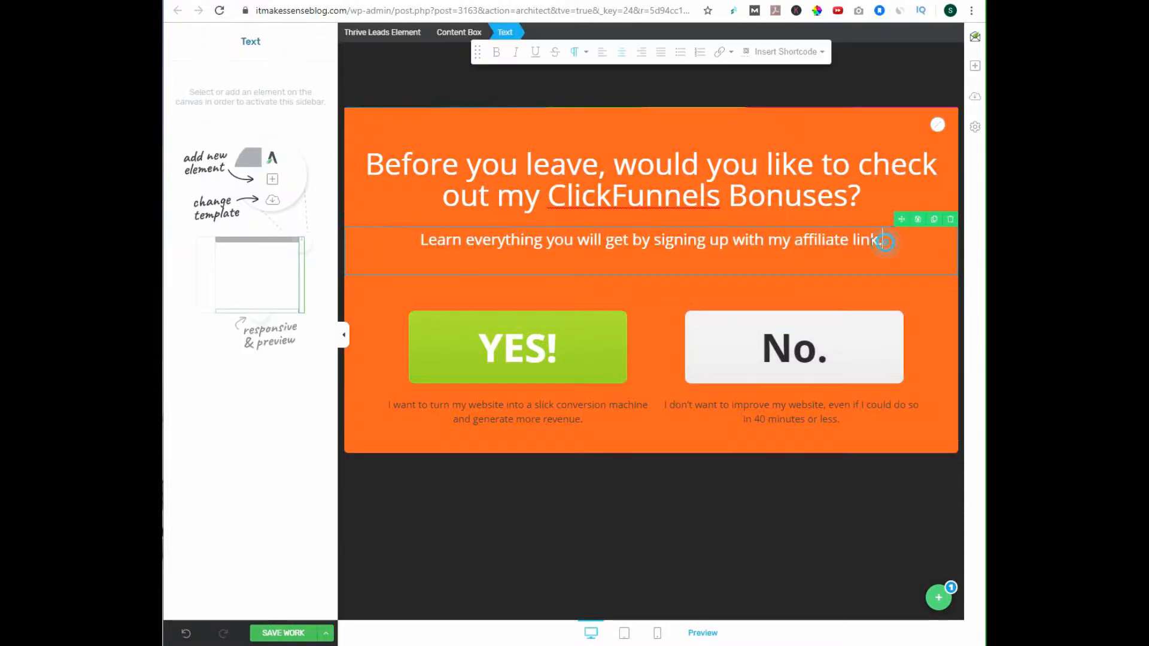
pyautogui.moveTo(885, 238); pyautogui.dragTo(415, 266)
pyautogui.click(667, 577)
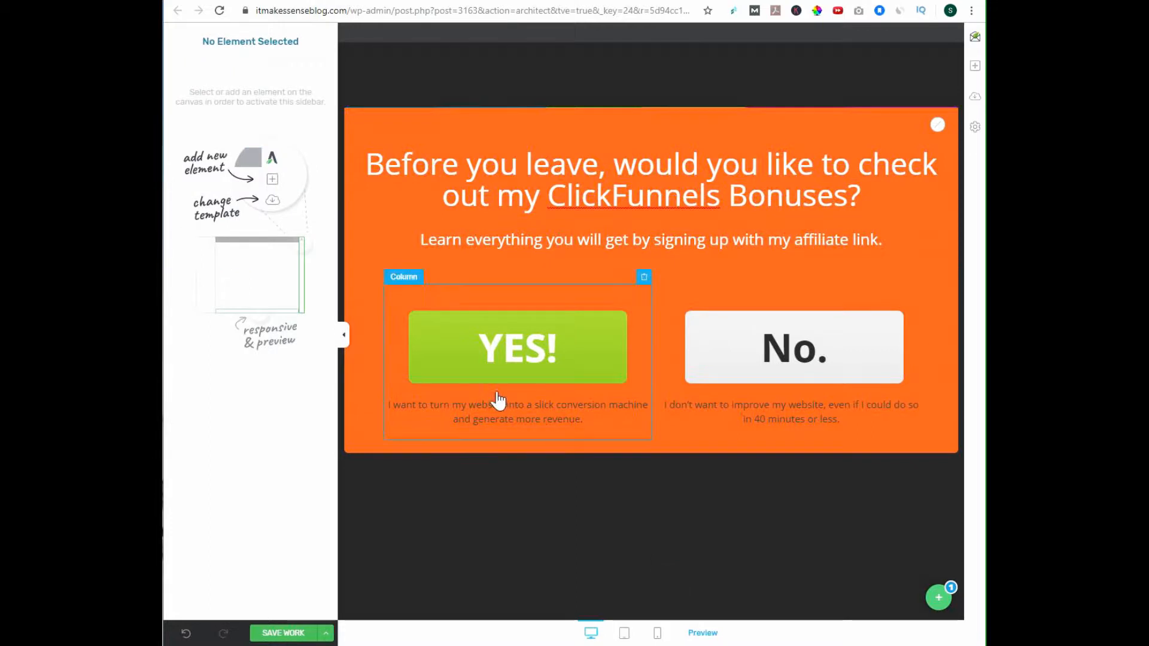
# Change the YES! button's master colour to the saved dark grey (#3d3d3d)
pyautogui.click(467, 372)
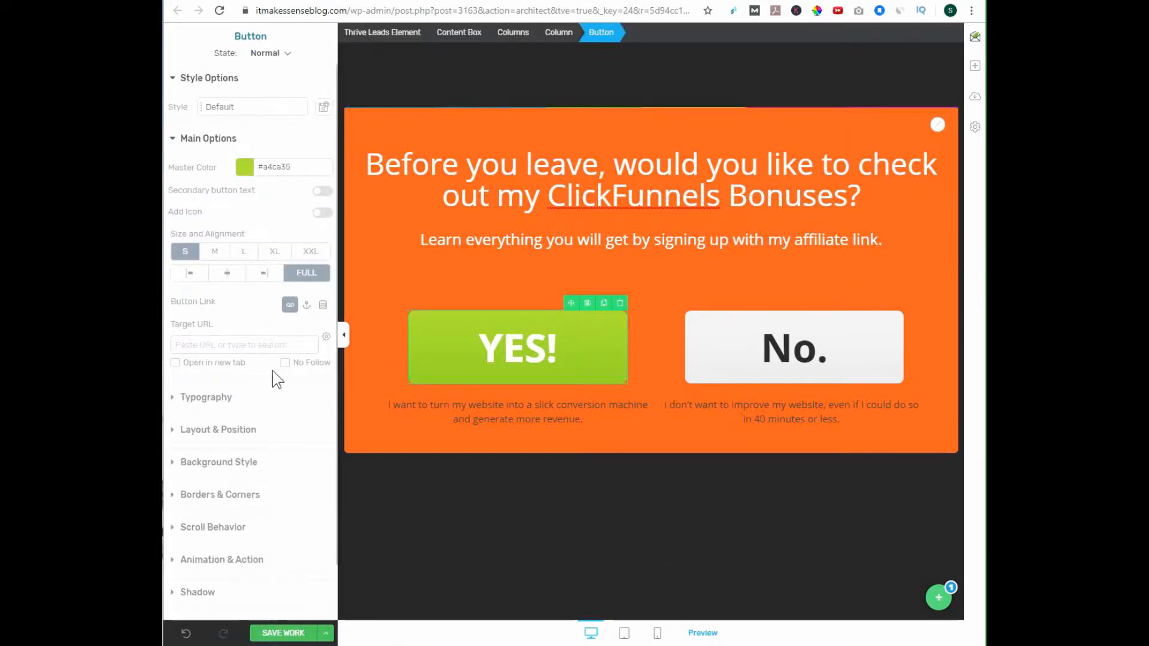
pyautogui.click(243, 171)
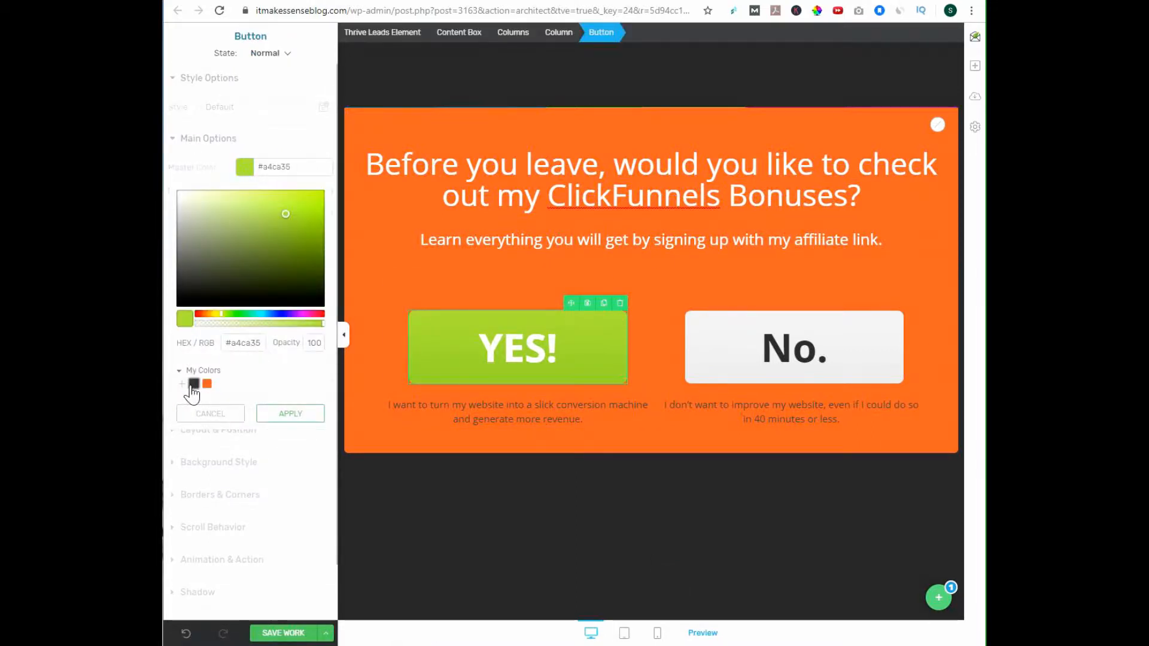
pyautogui.click(194, 384)
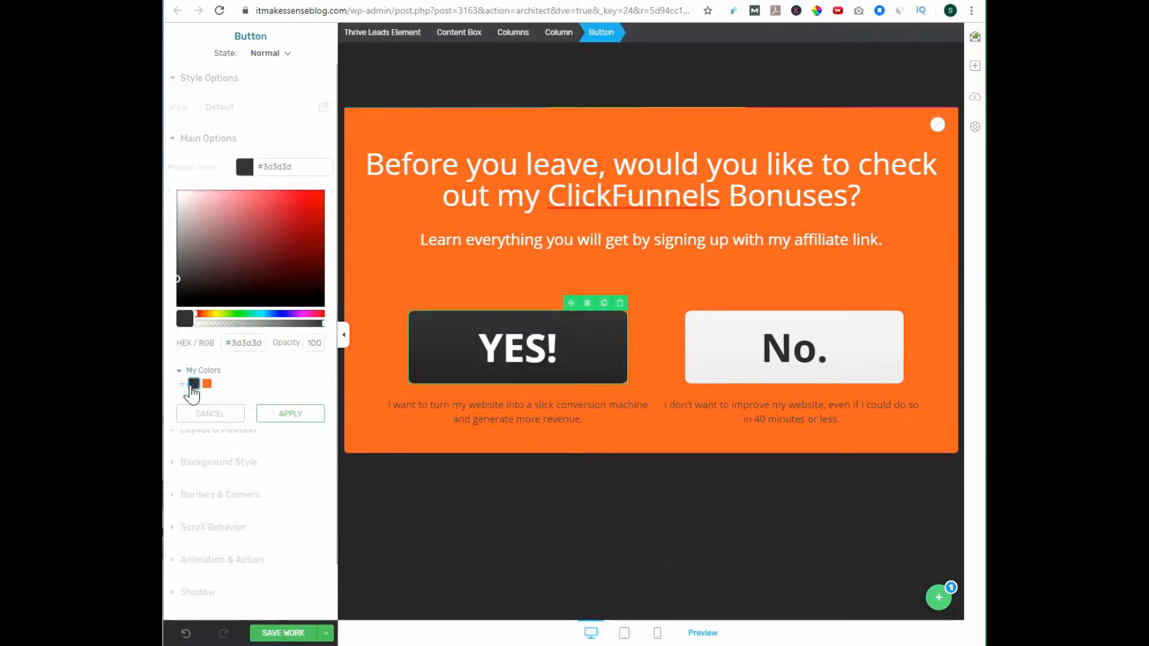
pyautogui.click(579, 497)
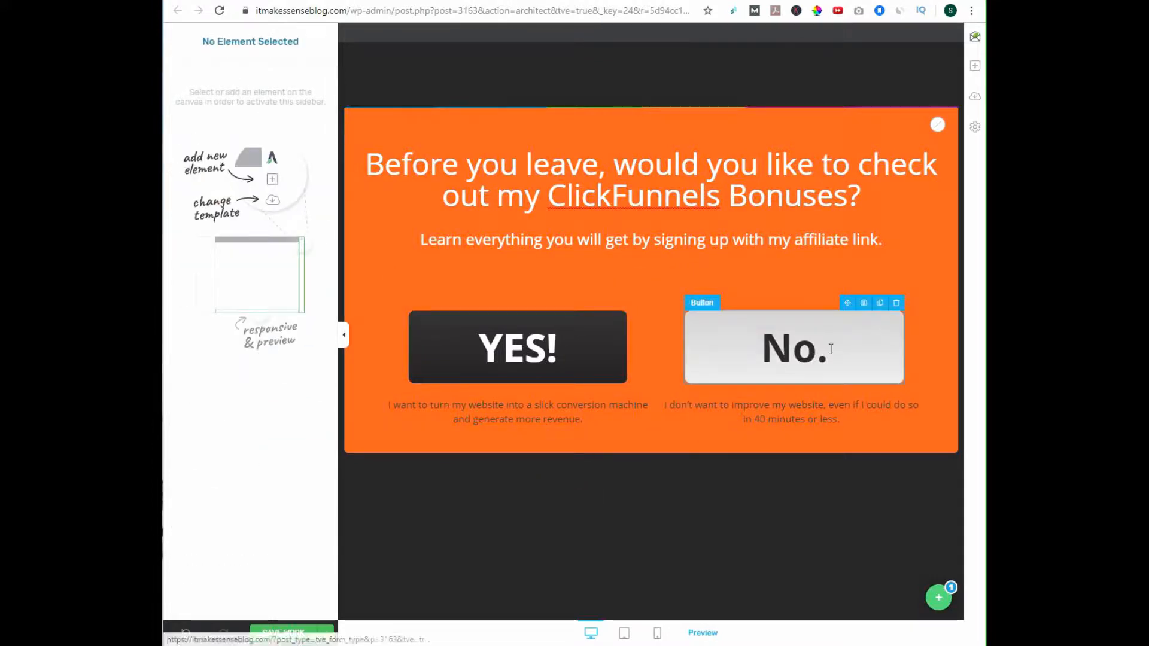
# Change the No. button's master colour to white (#ffffff)
pyautogui.click(705, 380)
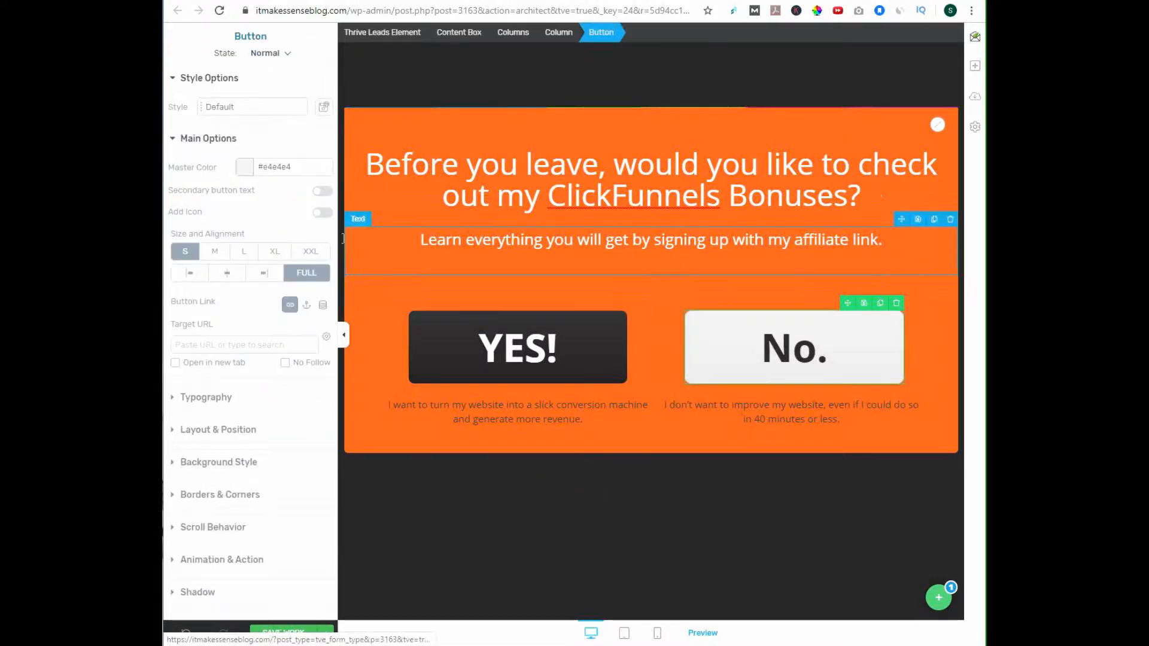
pyautogui.click(243, 168)
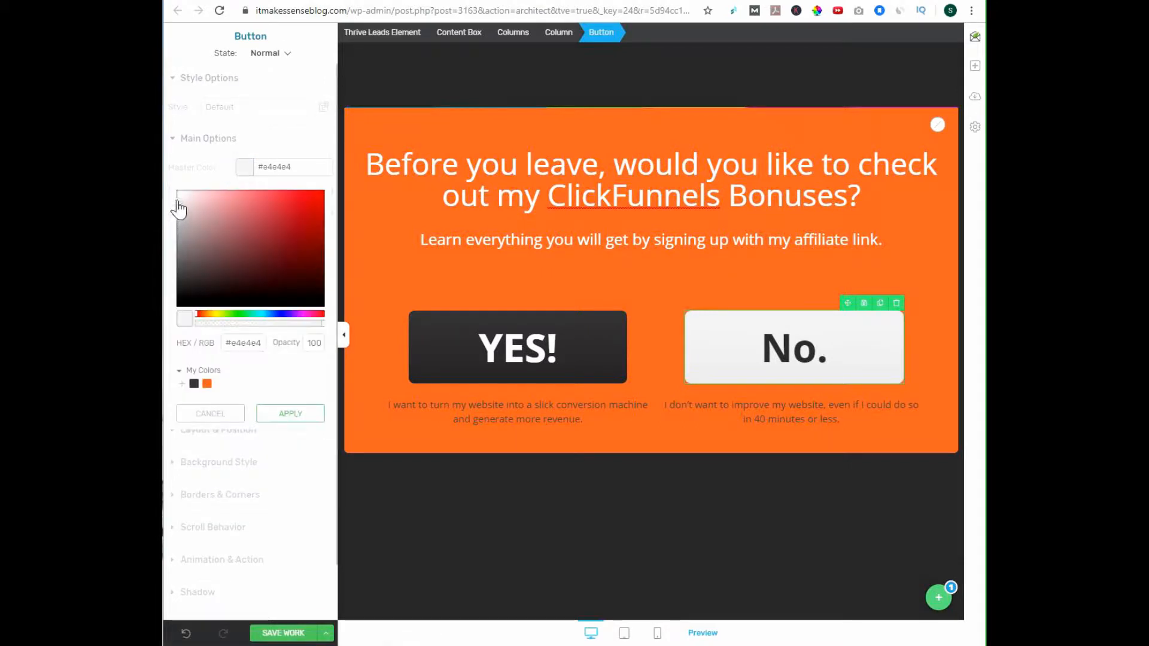
pyautogui.moveTo(179, 210); pyautogui.dragTo(175, 186)
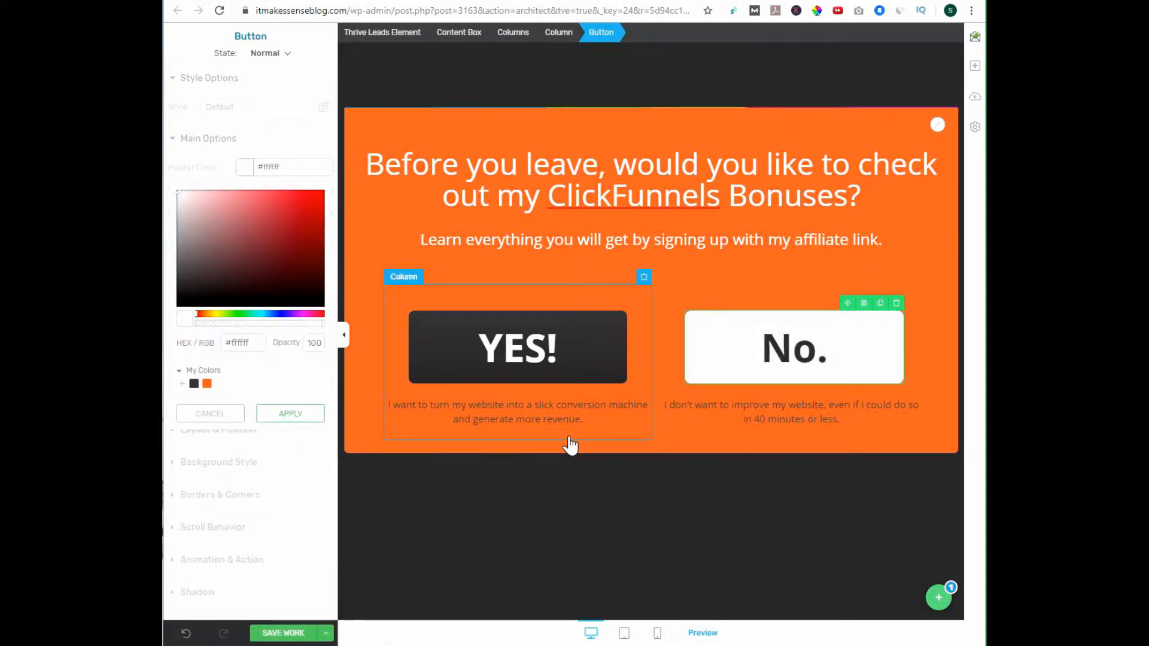
pyautogui.click(616, 524)
# Clear the caption under the YES! button and extend the button's label to "YES! I love Free Stuff!"
pyautogui.moveTo(585, 420); pyautogui.dragTo(371, 405)
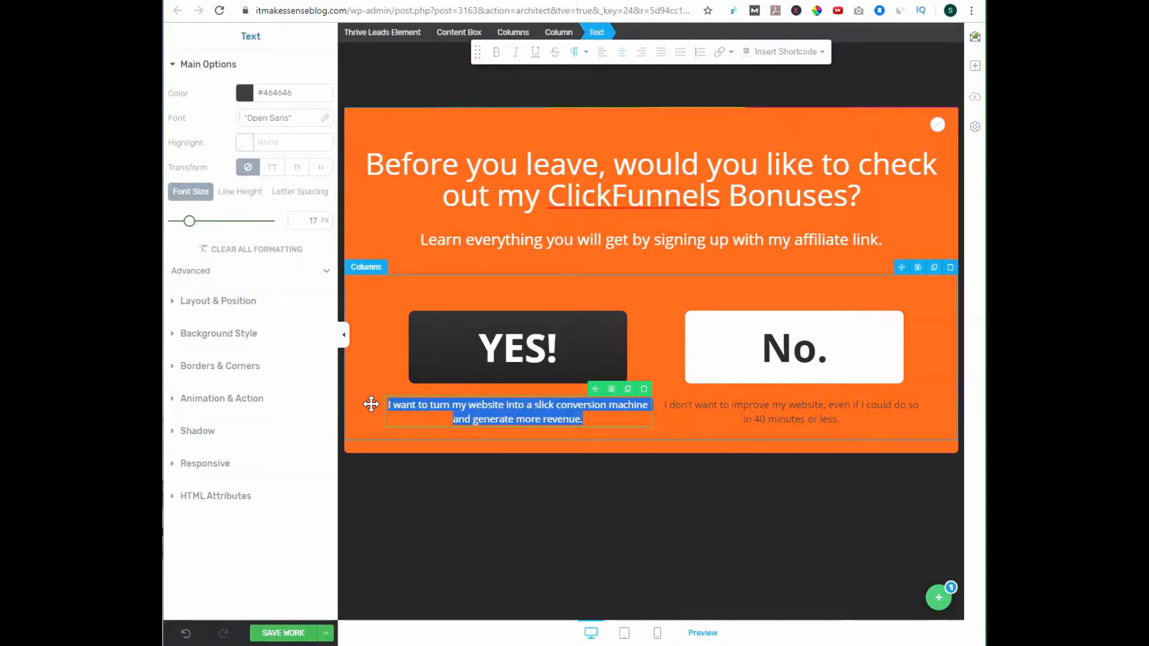
pyautogui.press('BackSpace')
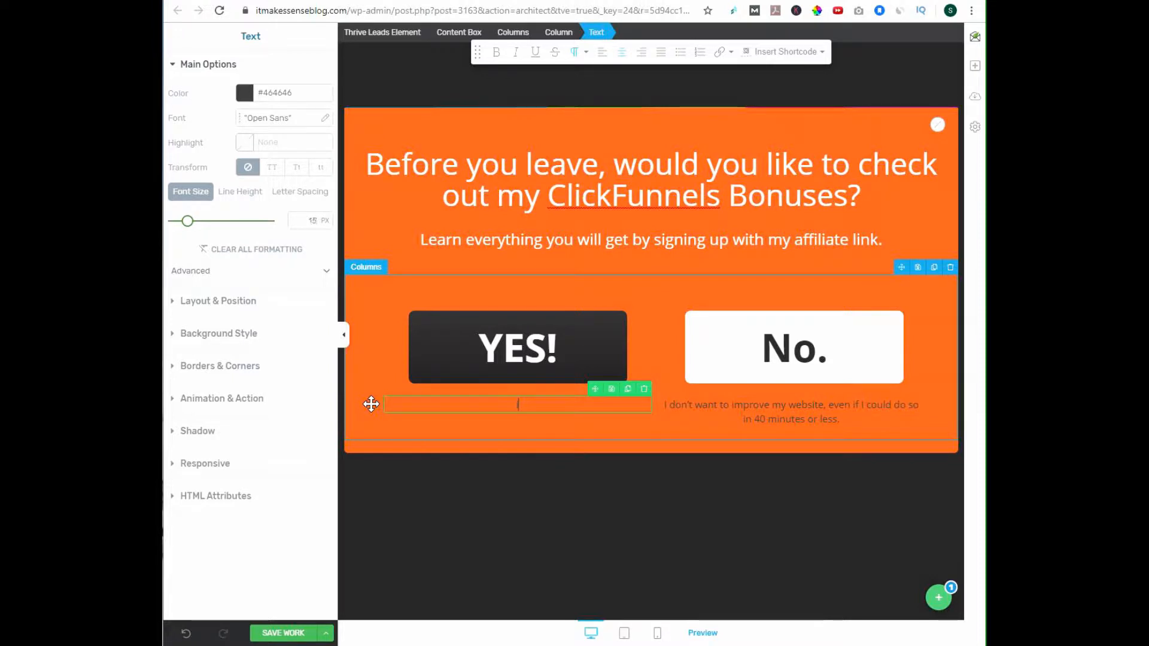
pyautogui.click(560, 351)
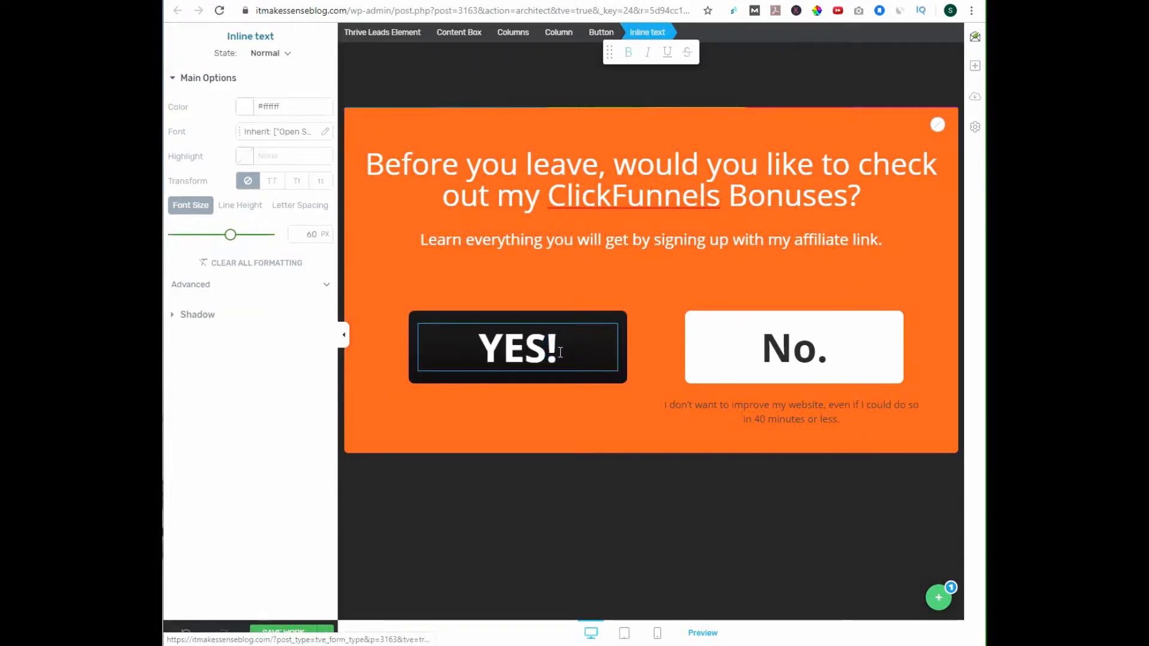
pyautogui.write('I lo')
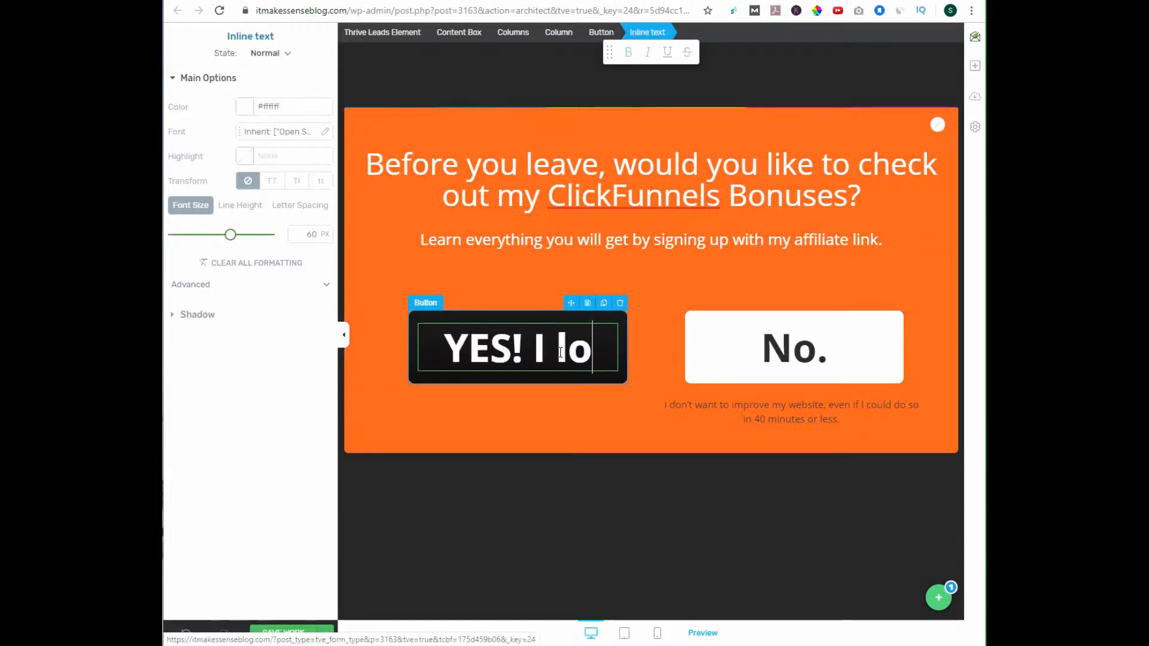
pyautogui.write('ve Free S')
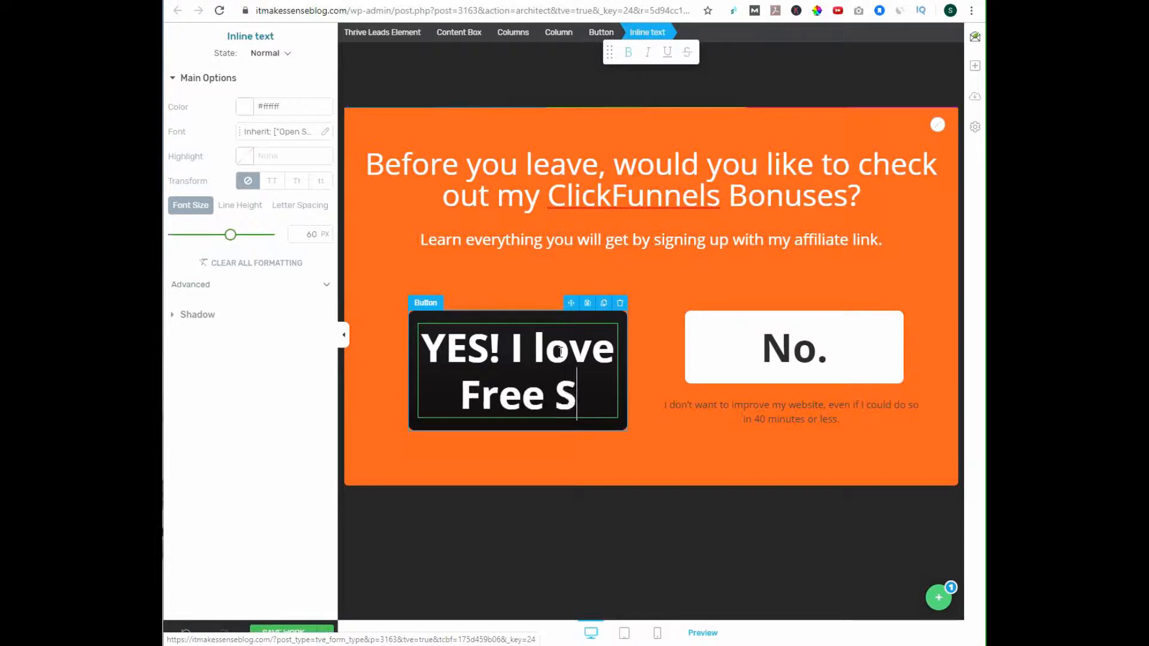
pyautogui.write('tuff!')
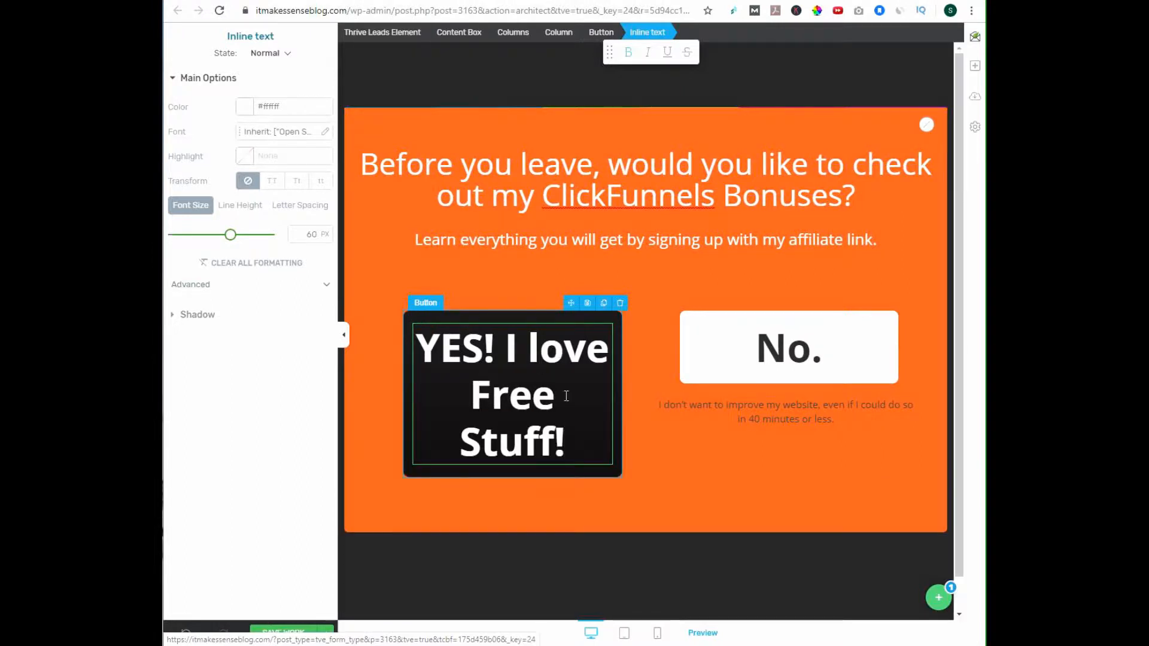
# Reduce the font size of the "YES! I love Free Stuff!" button label to 27 px
pyautogui.moveTo(571, 441); pyautogui.dragTo(403, 377)
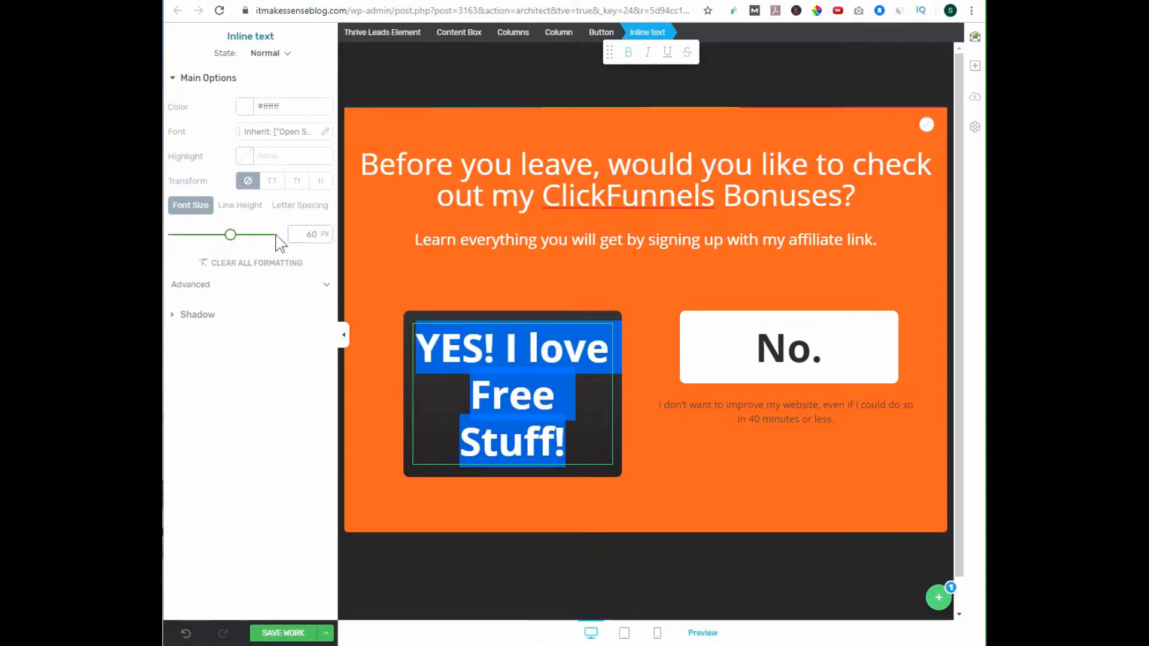
pyautogui.moveTo(231, 235); pyautogui.dragTo(198, 236)
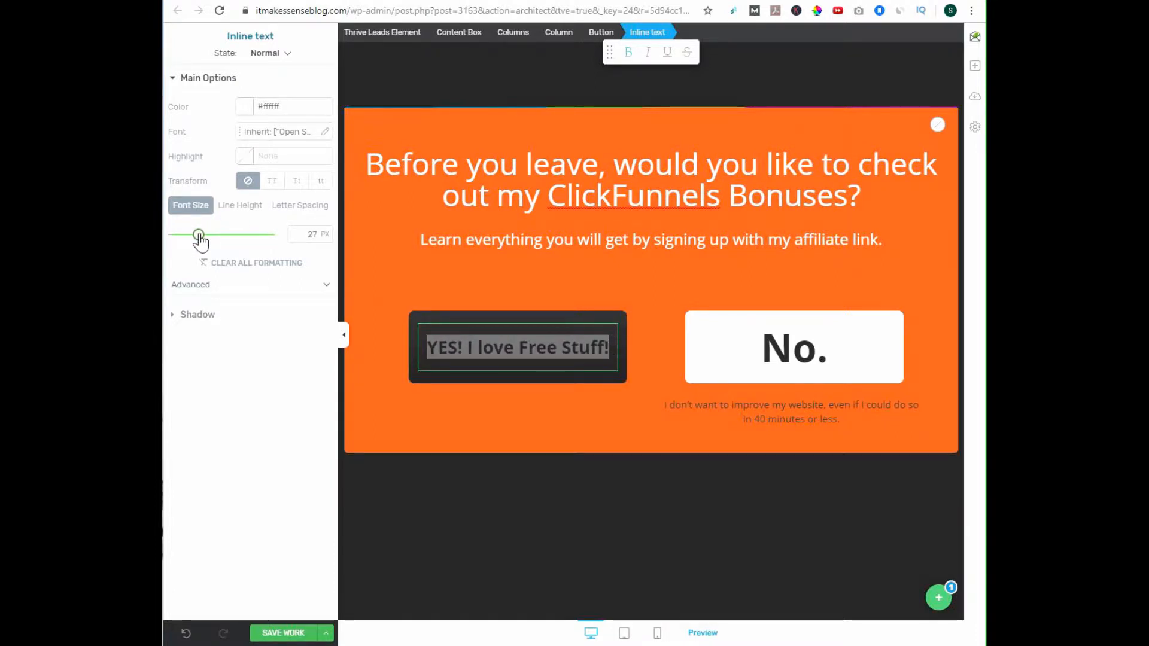
pyautogui.click(486, 502)
# Replace the No. button's label with "I don't like free stuff!" and set its font size to 26 px
pyautogui.click(809, 357)
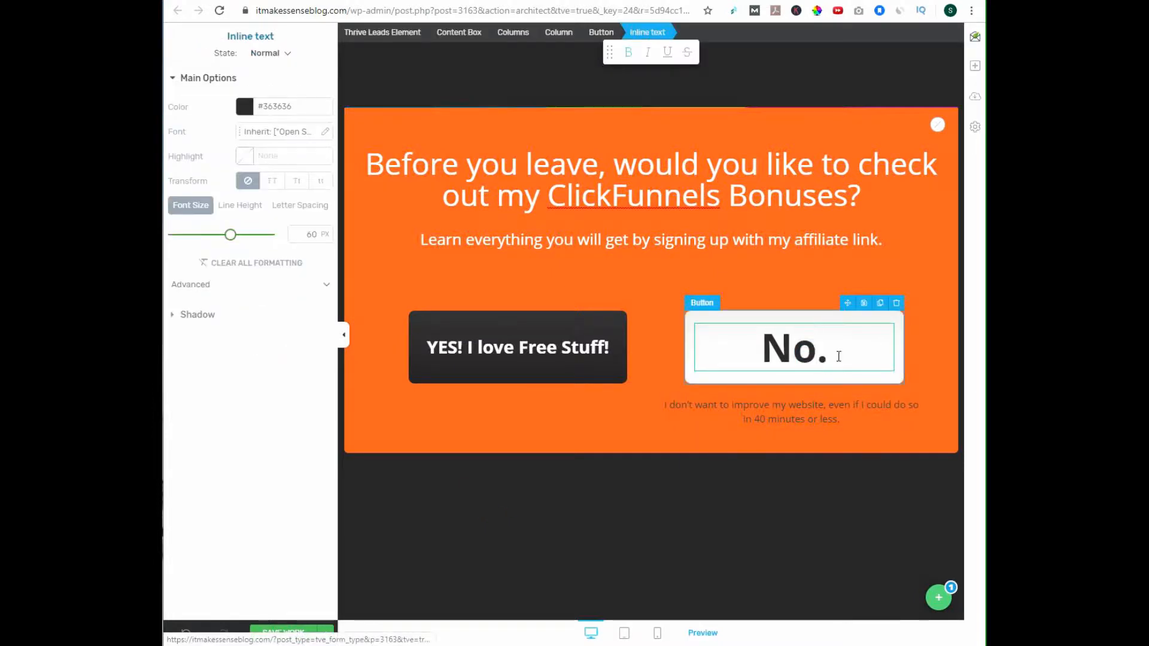
pyautogui.moveTo(839, 356); pyautogui.dragTo(776, 353)
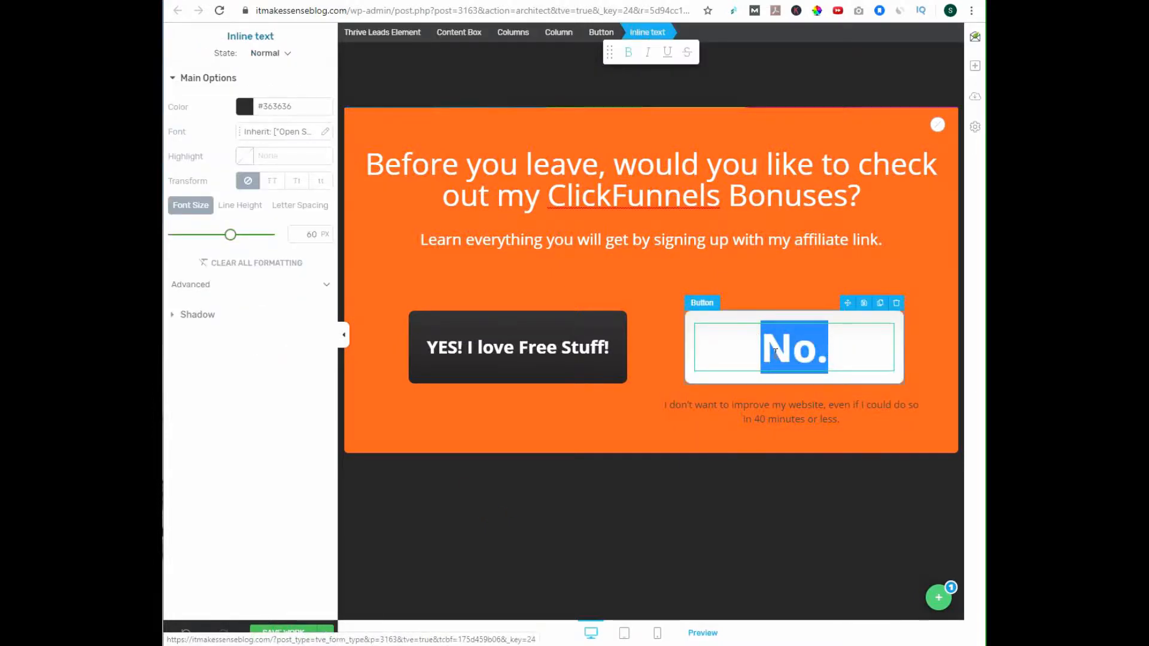
pyautogui.write("I don't")
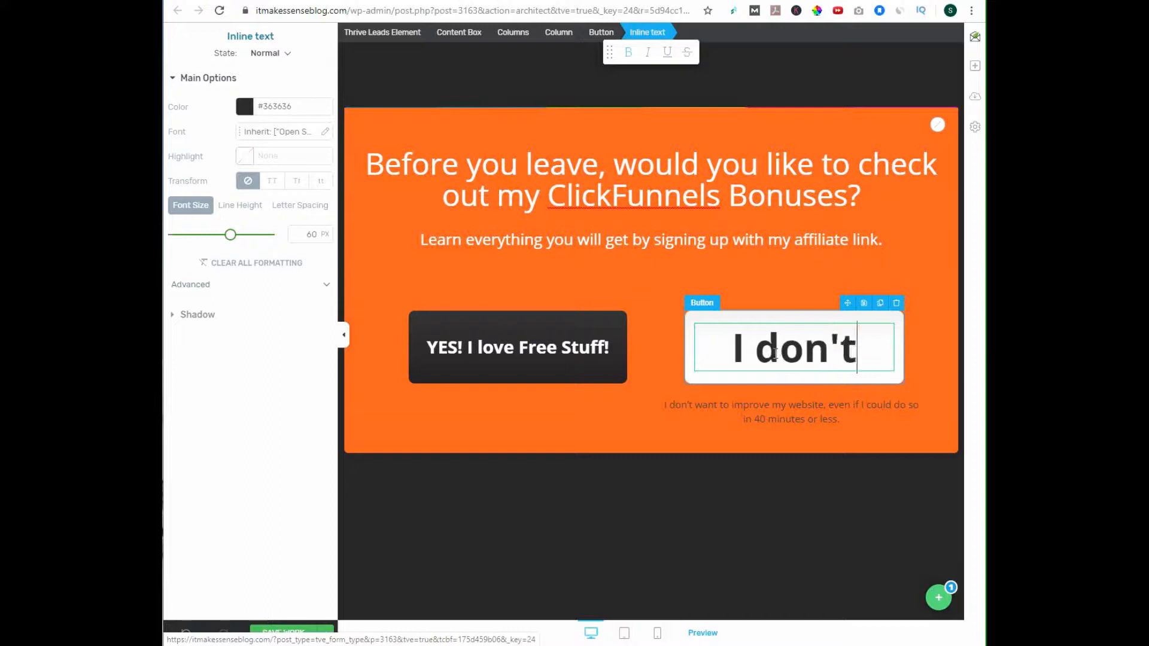
pyautogui.write(' like free ')
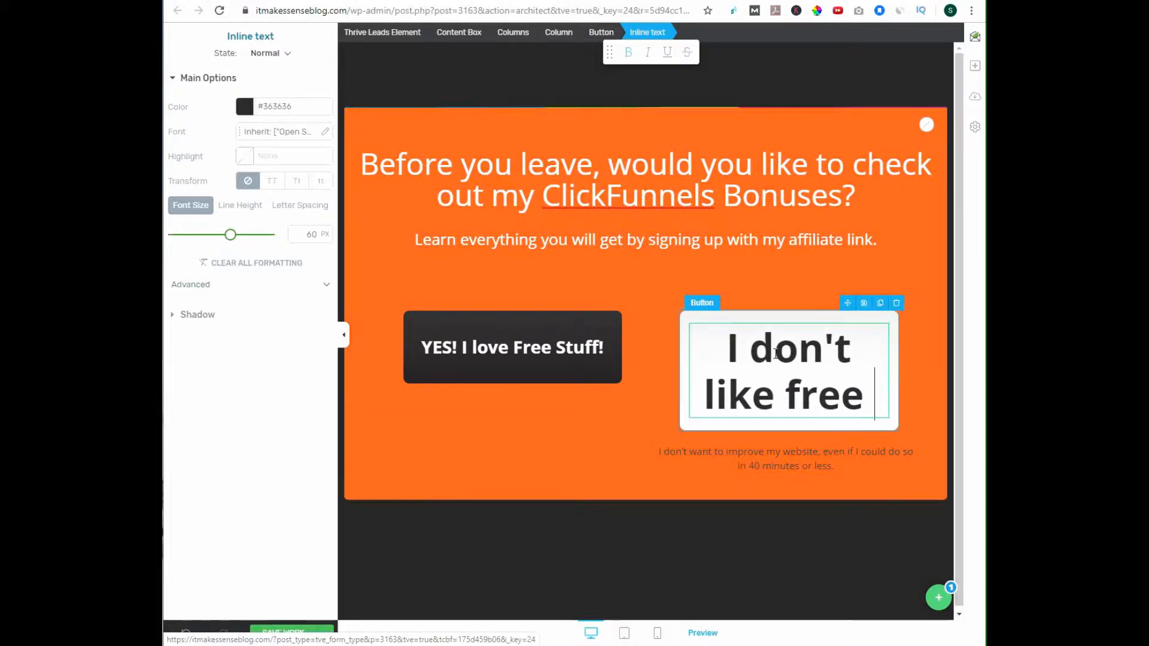
pyautogui.write('stuff')
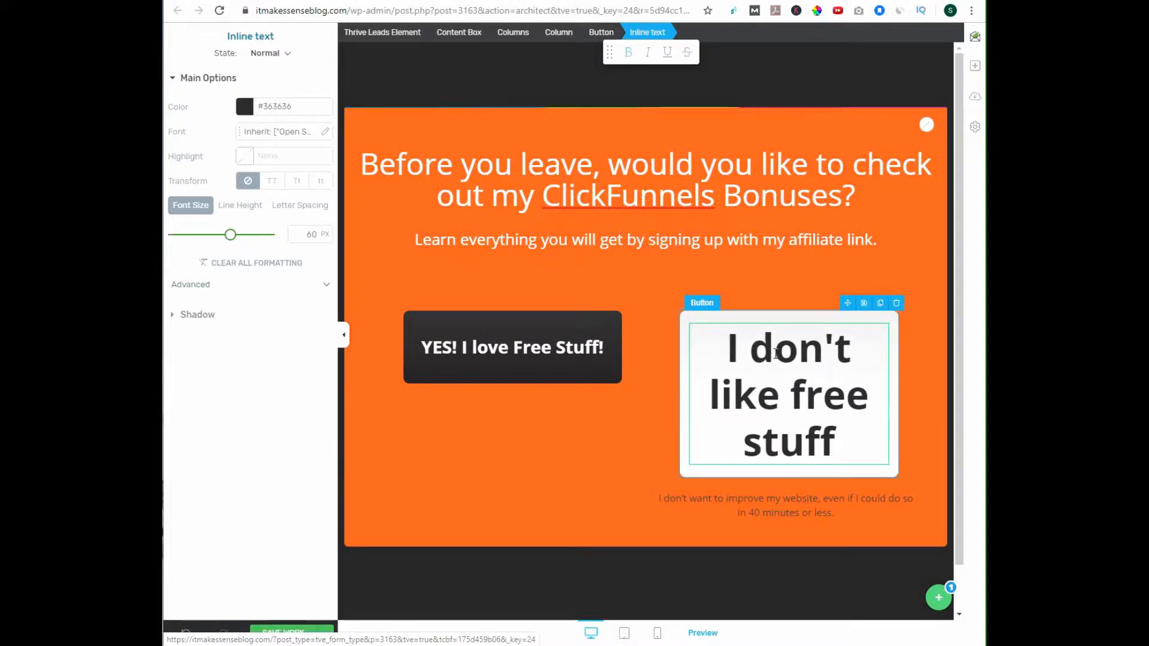
pyautogui.write('!')
pyautogui.moveTo(853, 449); pyautogui.dragTo(721, 338)
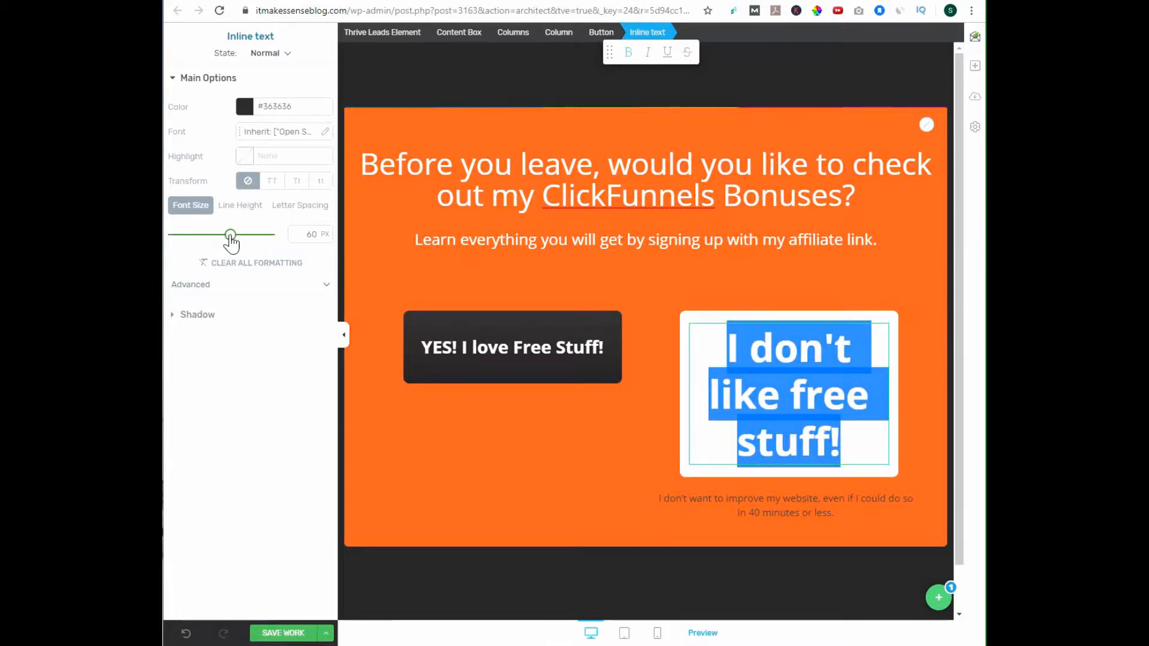
pyautogui.moveTo(231, 239); pyautogui.dragTo(199, 242)
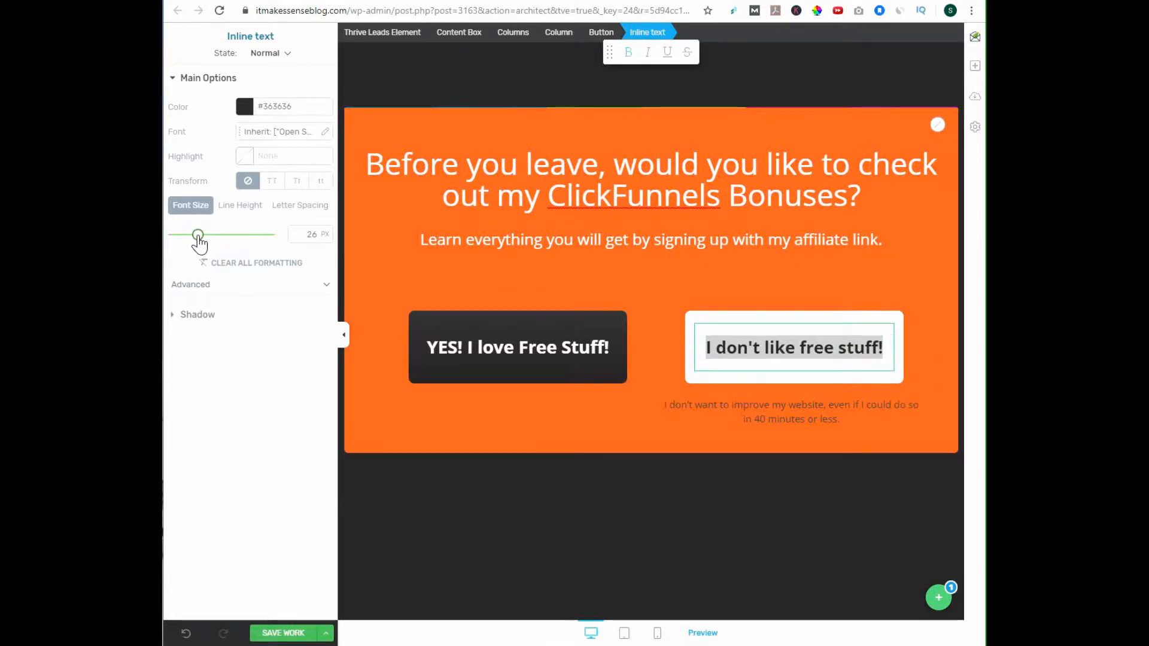
# Delete the caption text under the "I don't like free stuff!" button and save the form
pyautogui.click(892, 404)
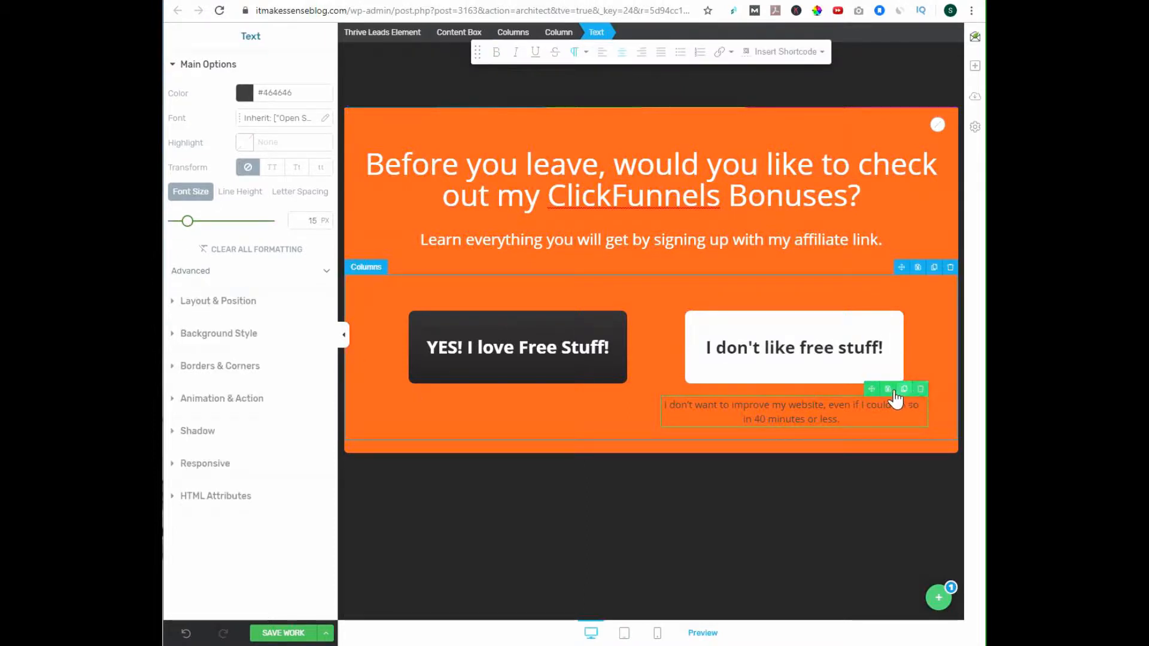
pyautogui.click(921, 389)
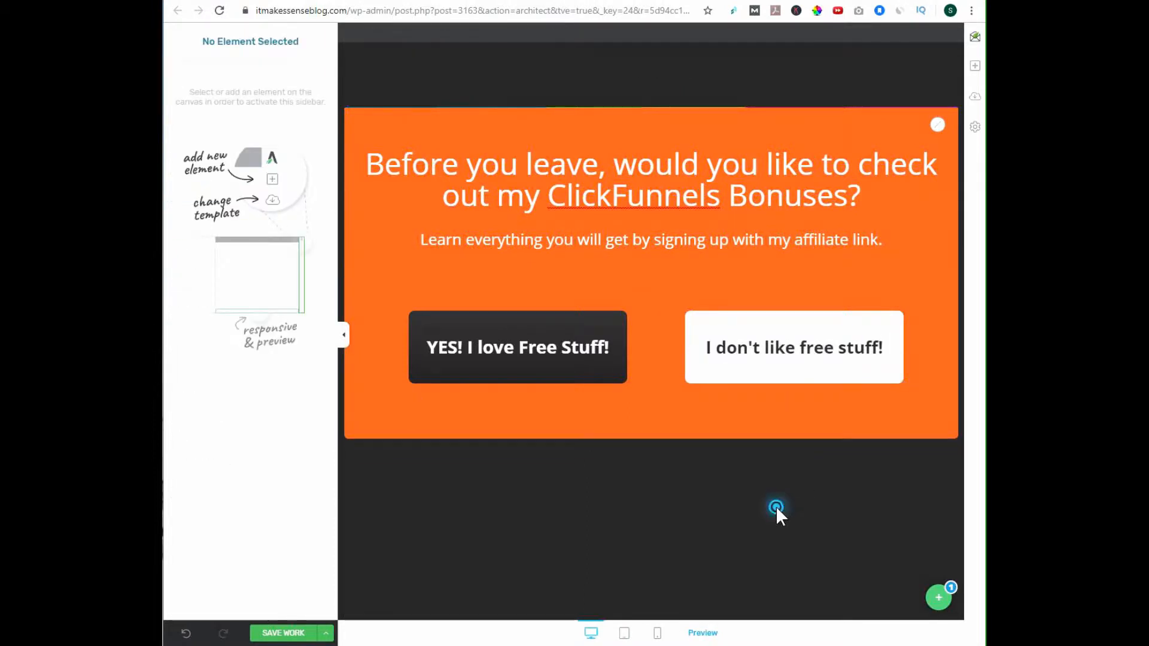
pyautogui.click(288, 635)
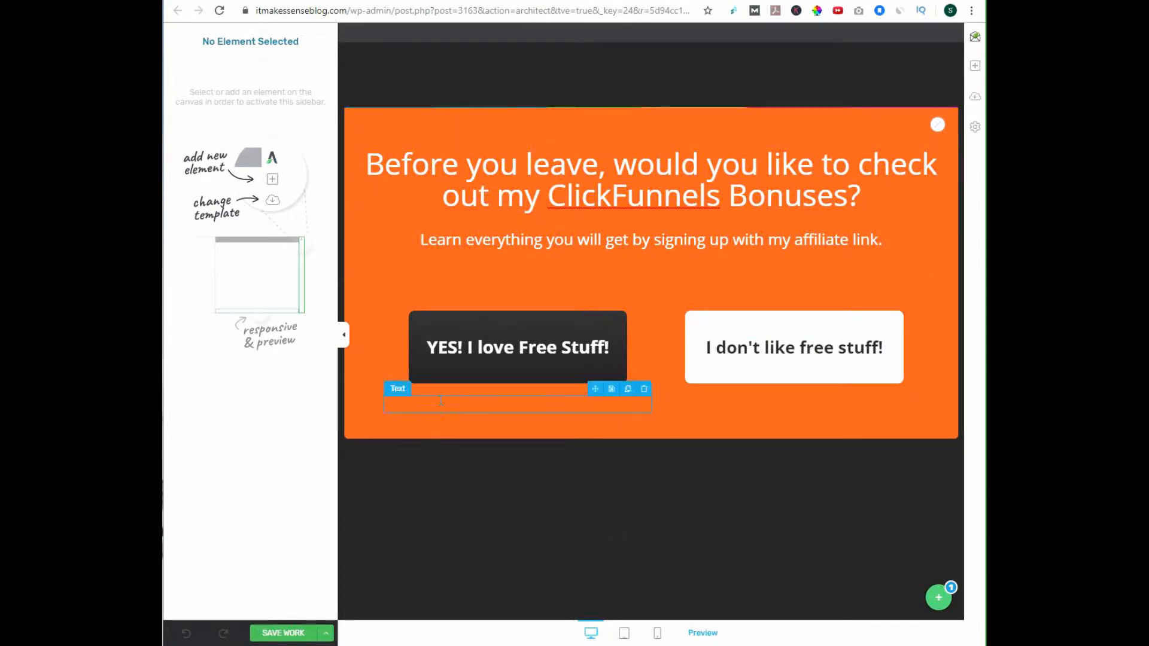
# Look at the form's State 1 opt-in design and return to the Default State
pyautogui.click(462, 378)
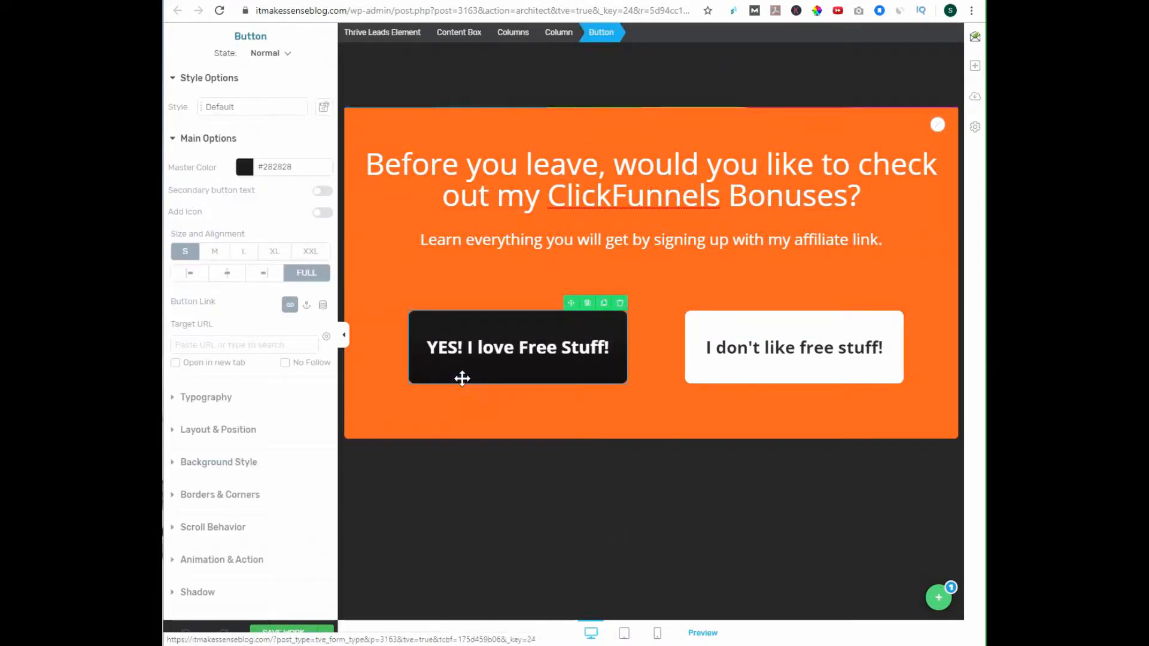
pyautogui.scroll(-1, 214, 541)
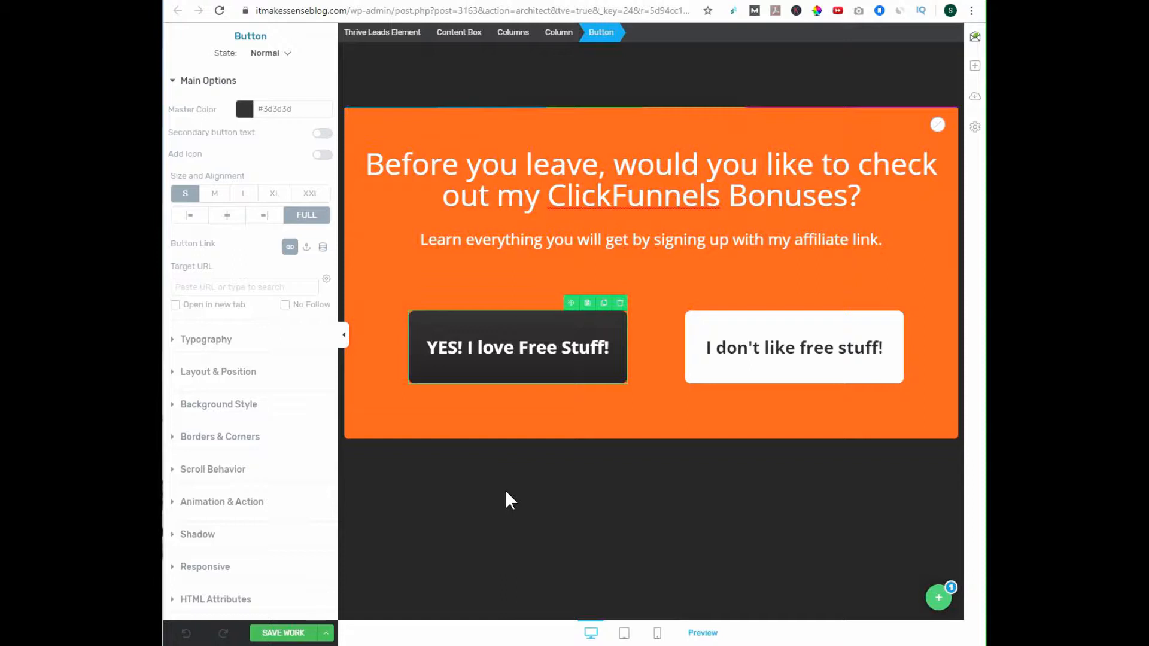
pyautogui.click(940, 598)
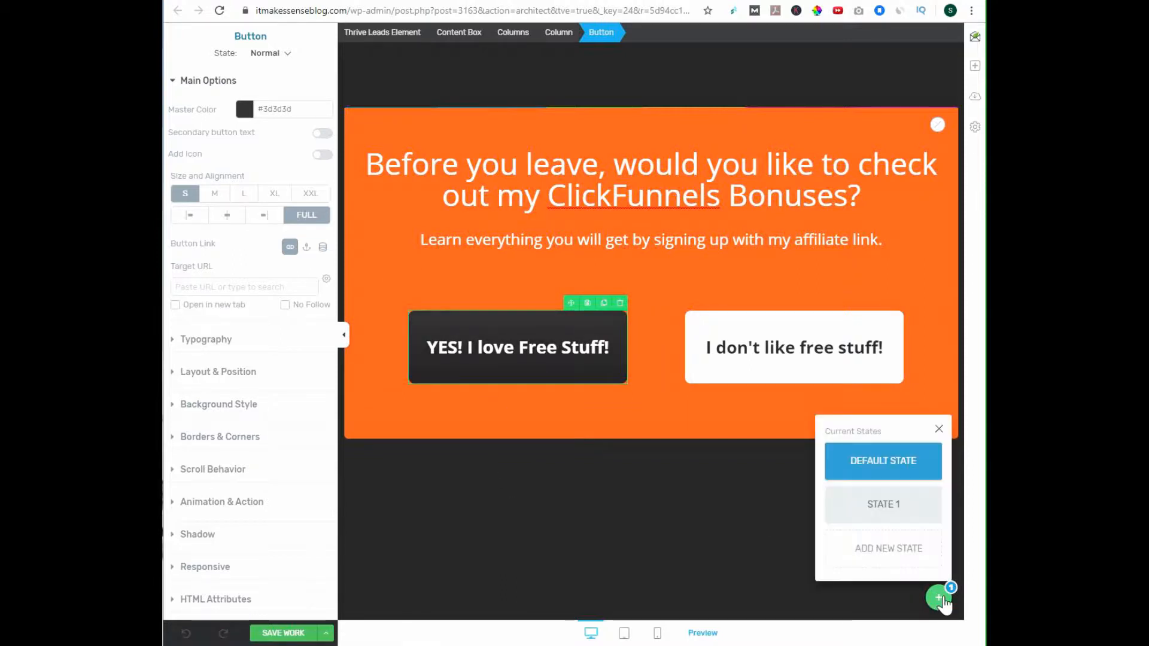
pyautogui.click(911, 505)
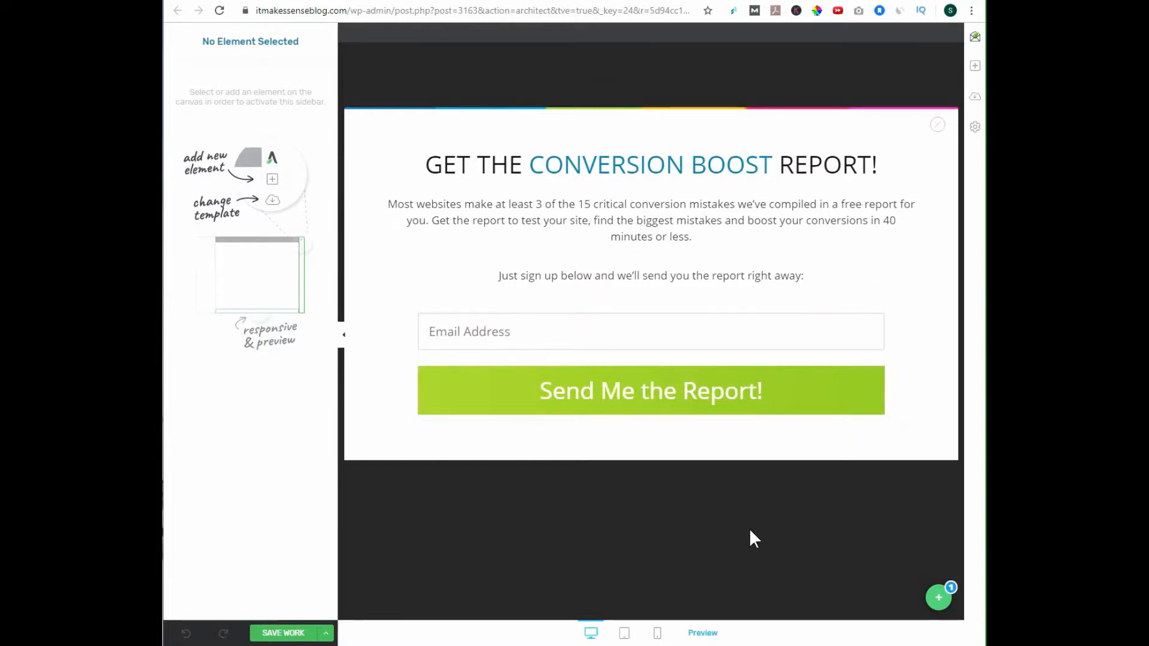
pyautogui.click(939, 597)
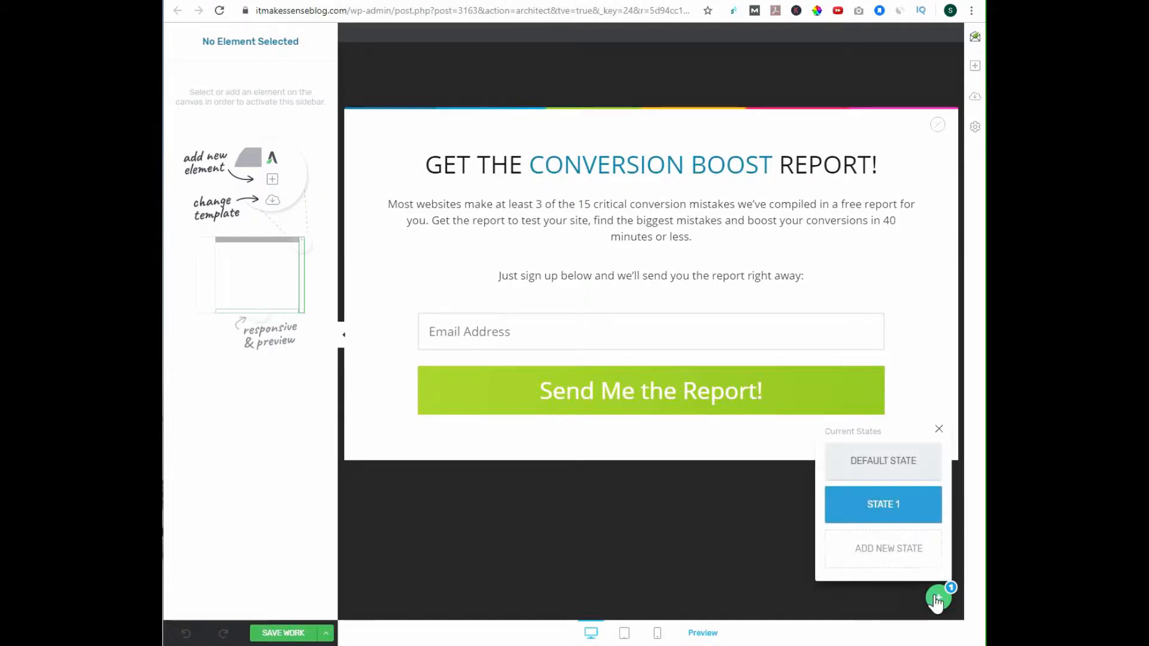
pyautogui.click(880, 464)
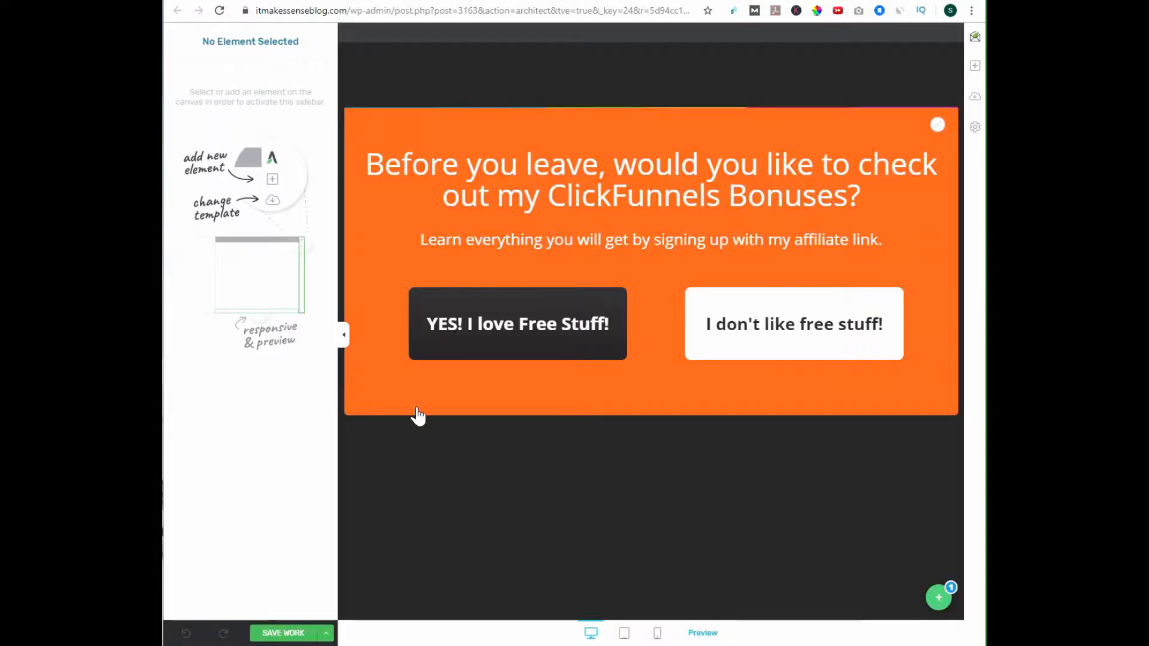
# Remove the Switch state click action from the "YES! I love Free Stuff!" button
pyautogui.click(460, 351)
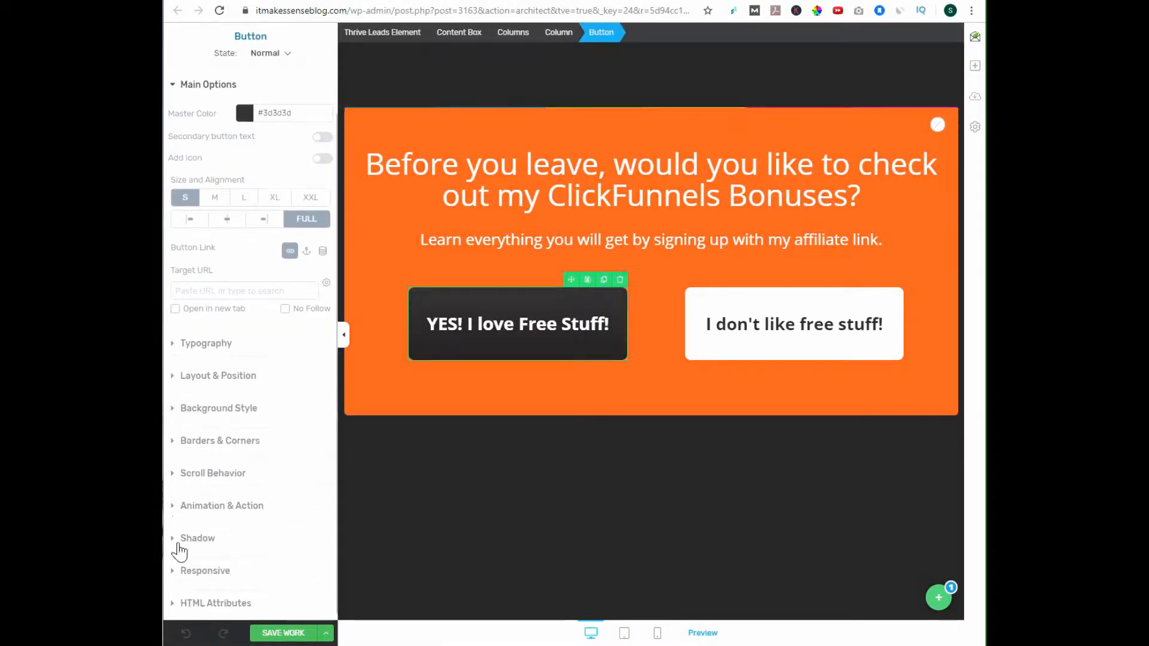
pyautogui.click(173, 502)
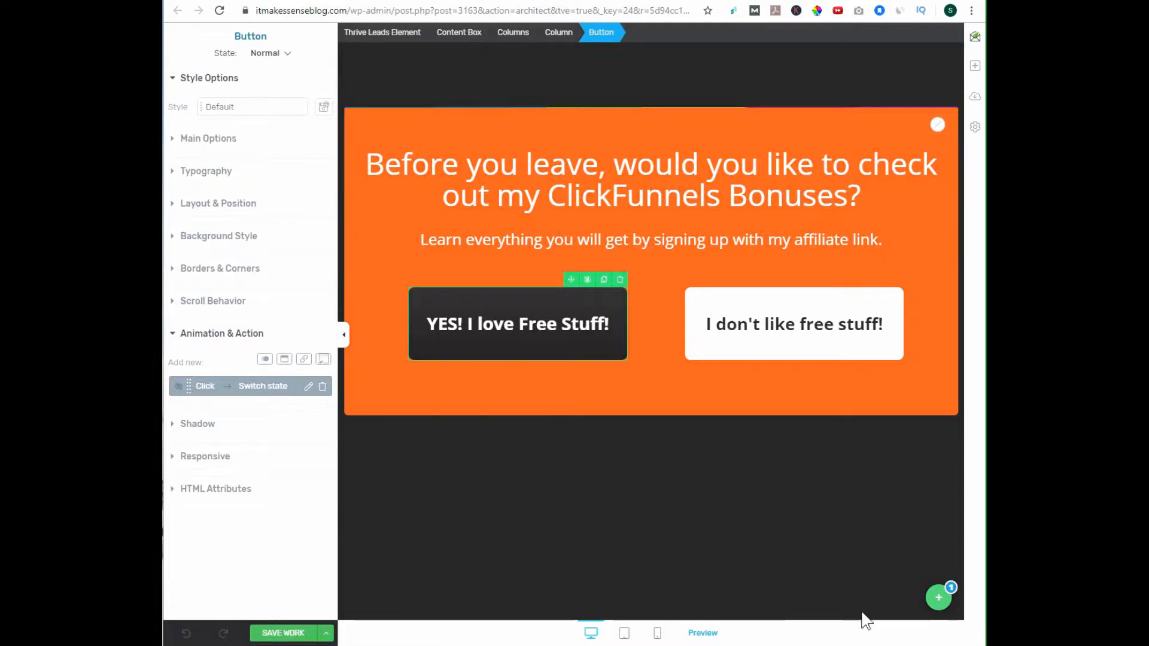
pyautogui.click(324, 389)
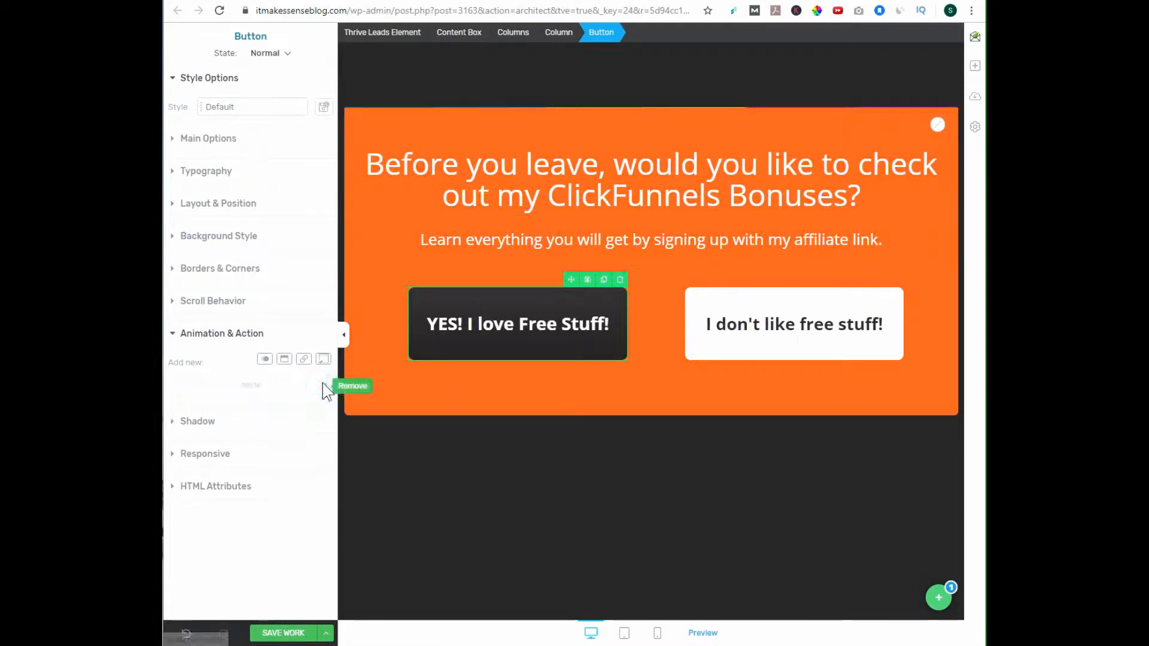
pyautogui.click(174, 141)
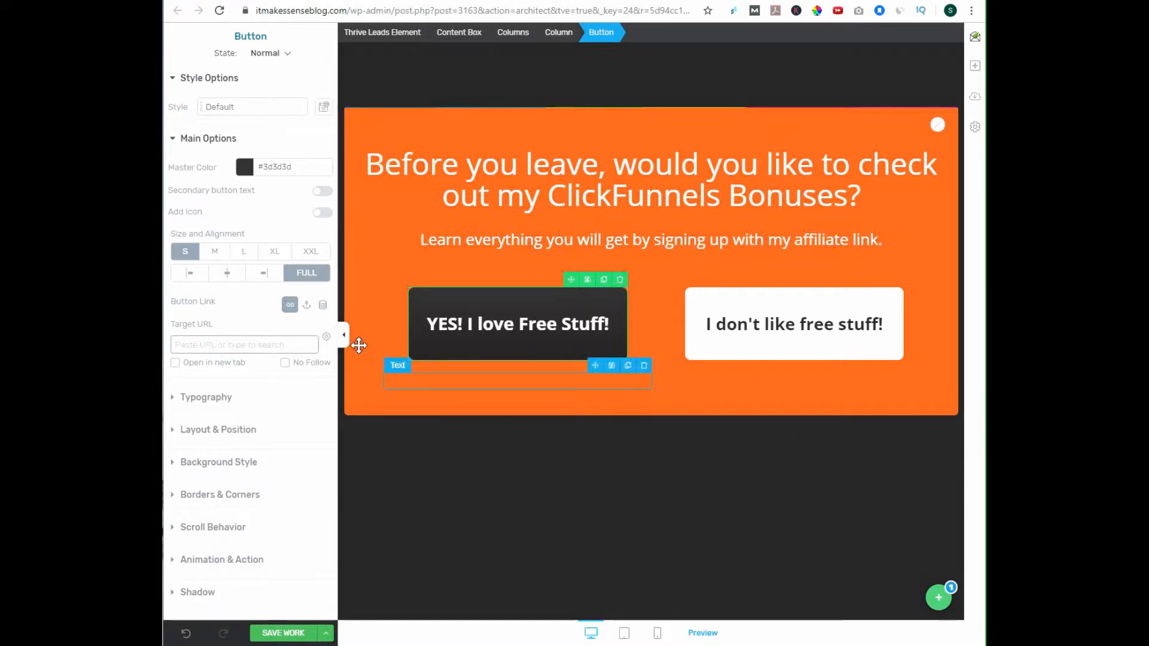
pyautogui.click(206, 346)
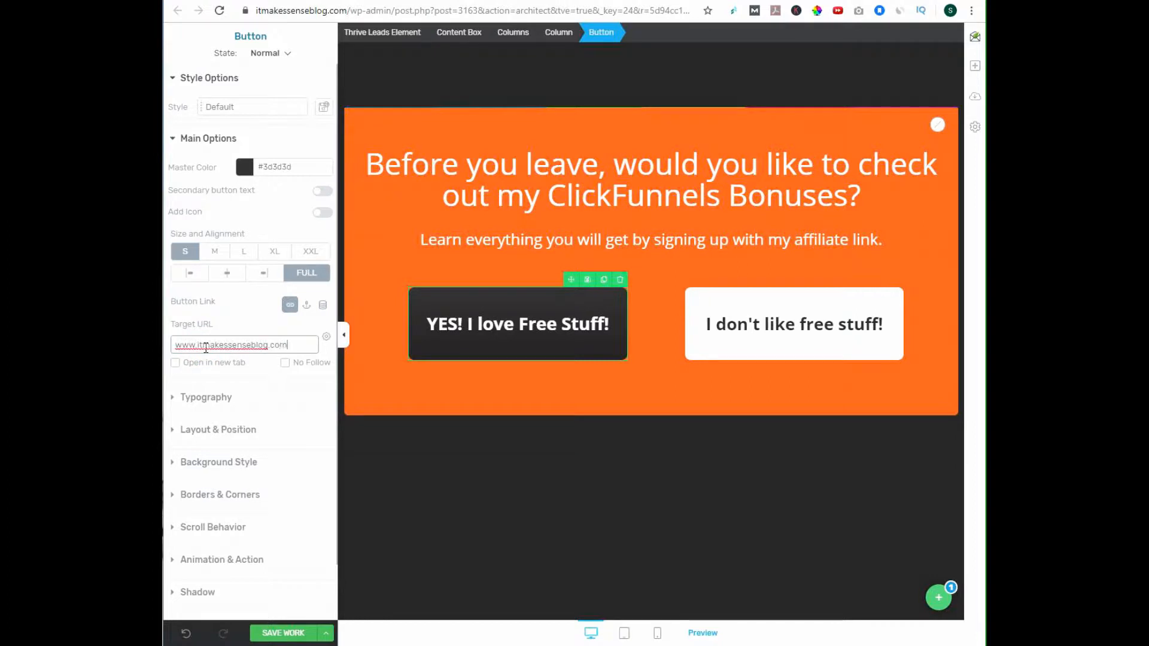
pyautogui.write('www.itmakessenseblog.com/clickfunnels')
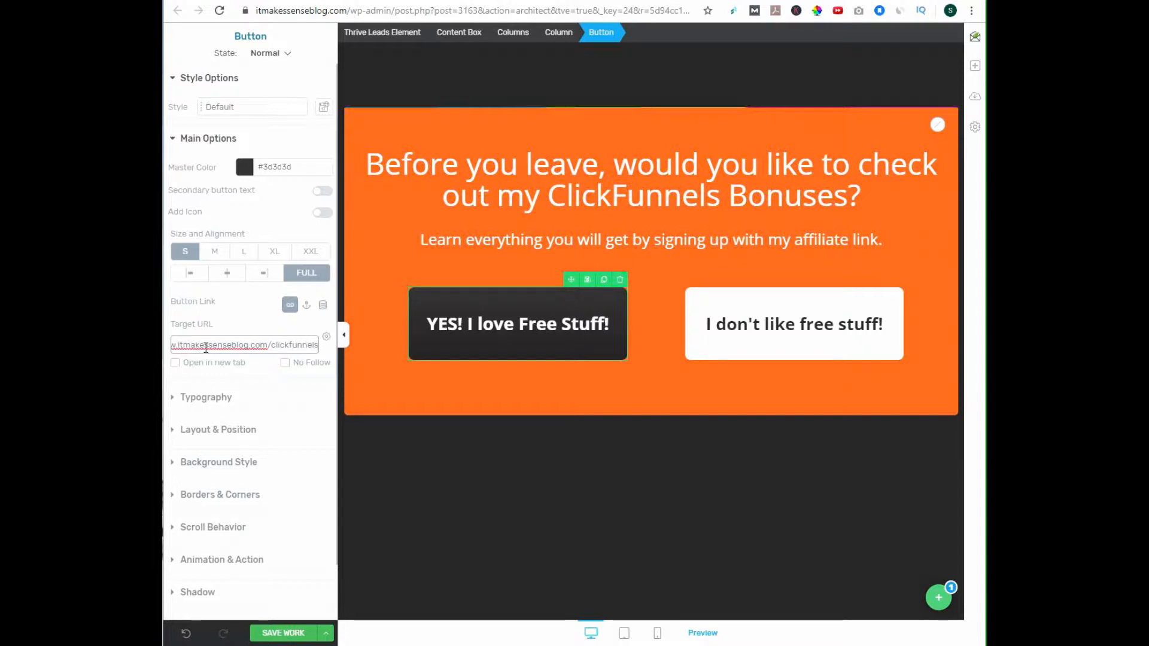
pyautogui.write('-bonus')
pyautogui.click(175, 363)
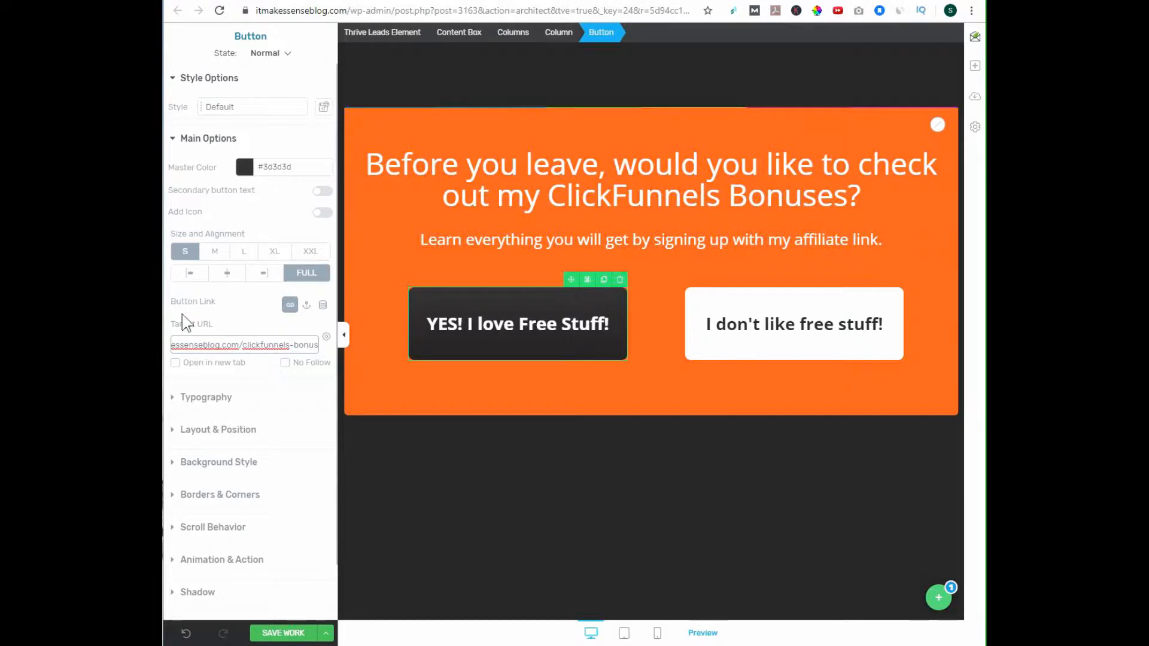
pyautogui.click(283, 634)
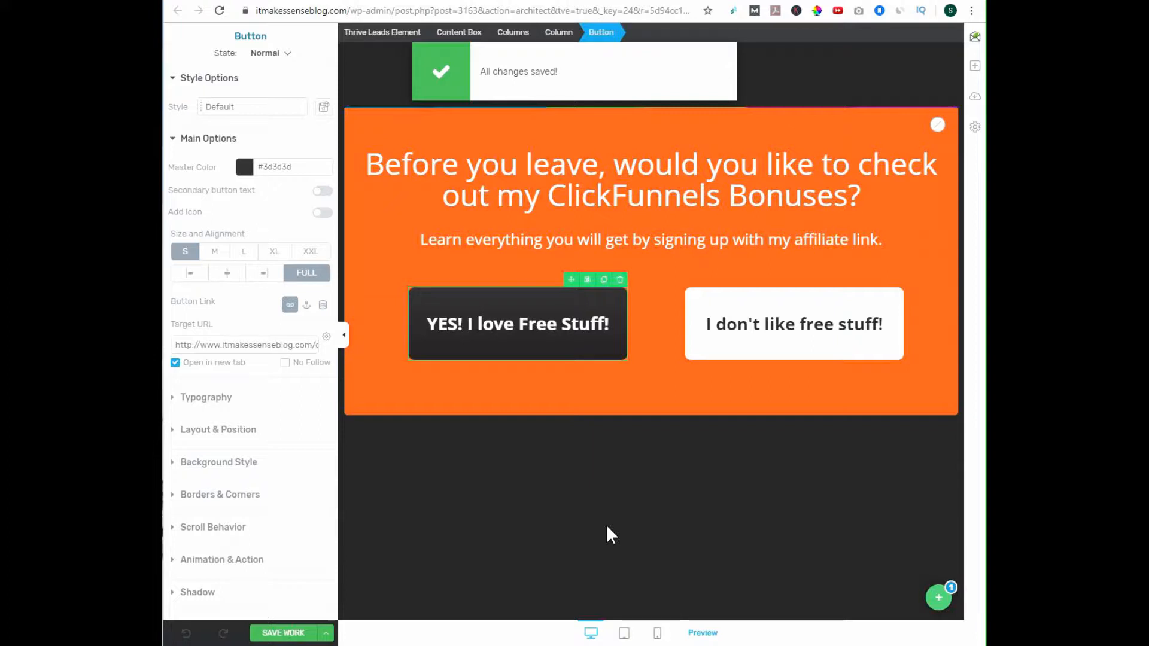
# Save and exit to the form's preview and test the "YES! I love Free Stuff!" button's link
pyautogui.click(325, 634)
pyautogui.click(250, 606)
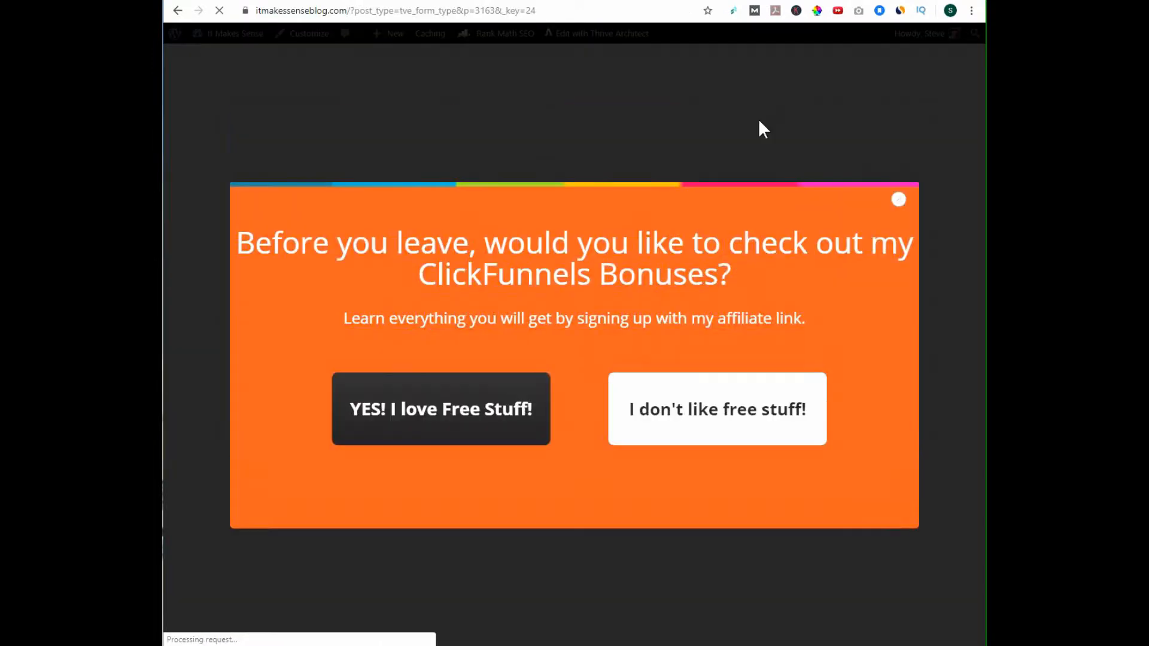
pyautogui.click(446, 417)
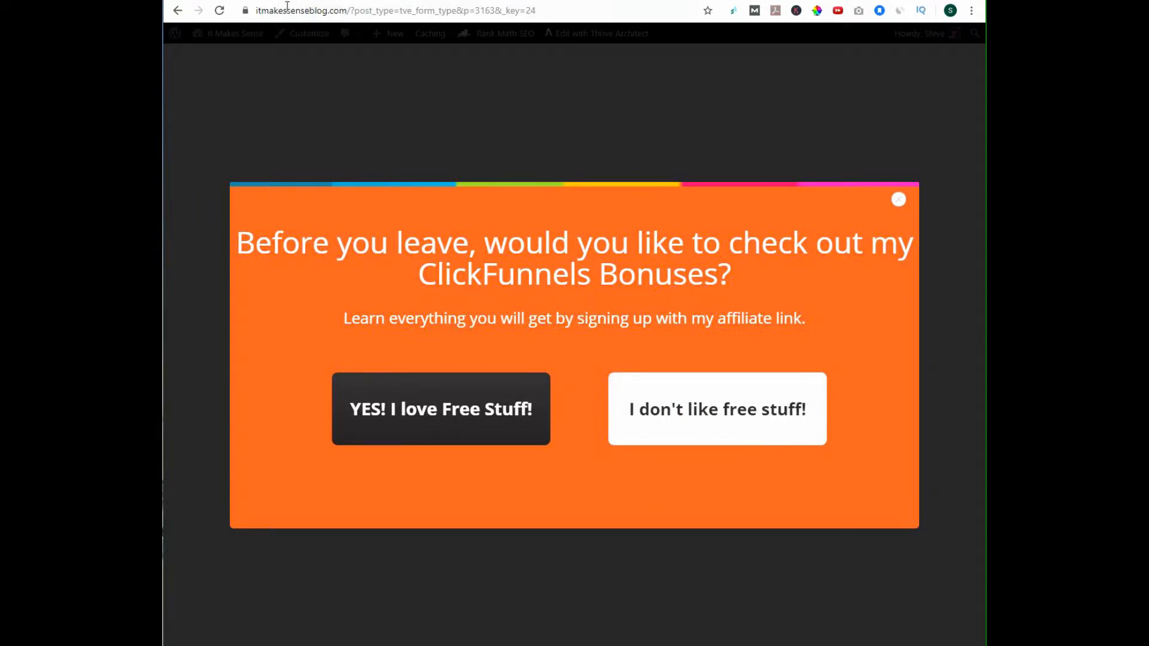
# In the Thrive Leads form list, set the ClickFunnels Bonus Page trigger to "Show when the user is about to exit the page (exit intent)" and save
pyautogui.click(234, 1)
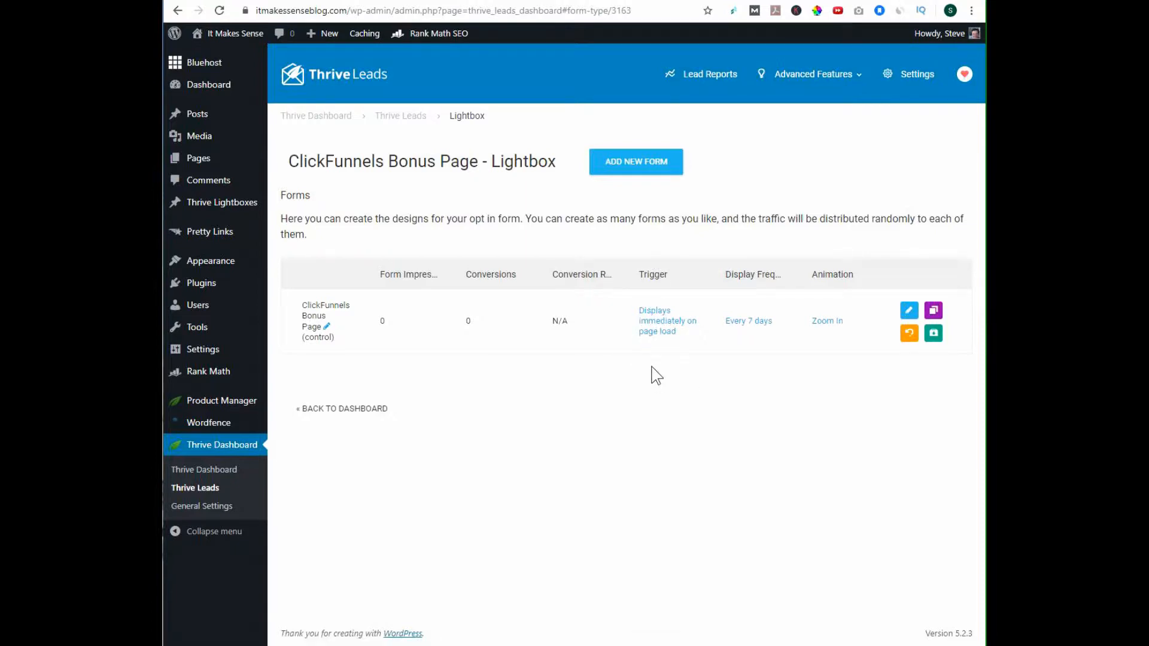
pyautogui.click(659, 328)
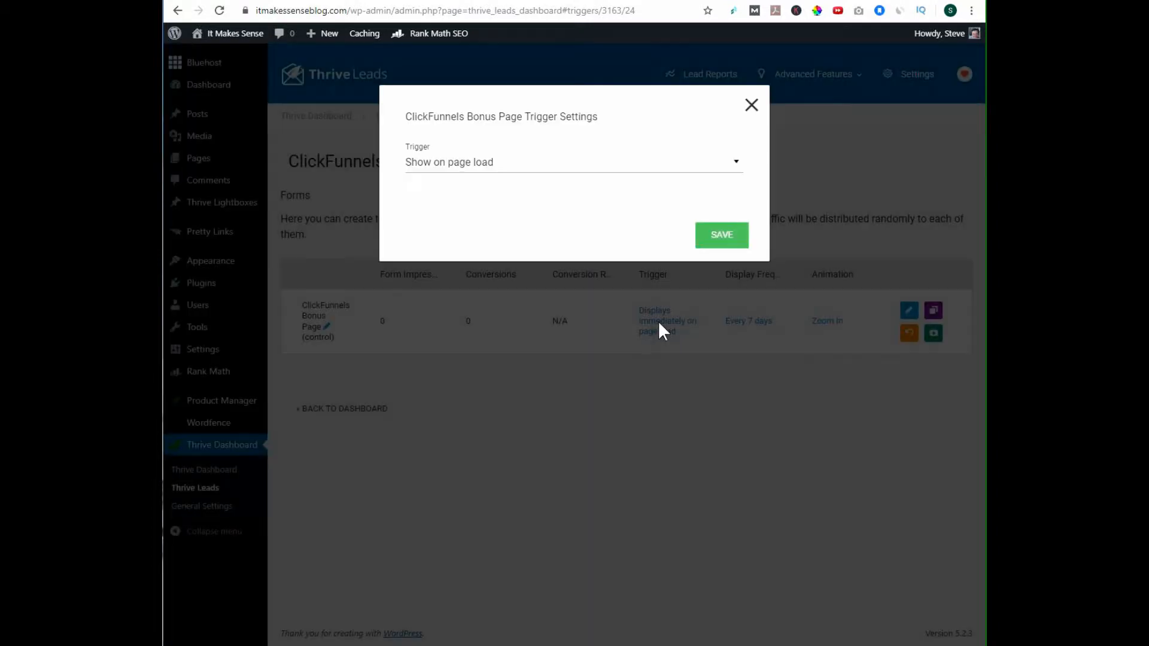
pyautogui.click(736, 161)
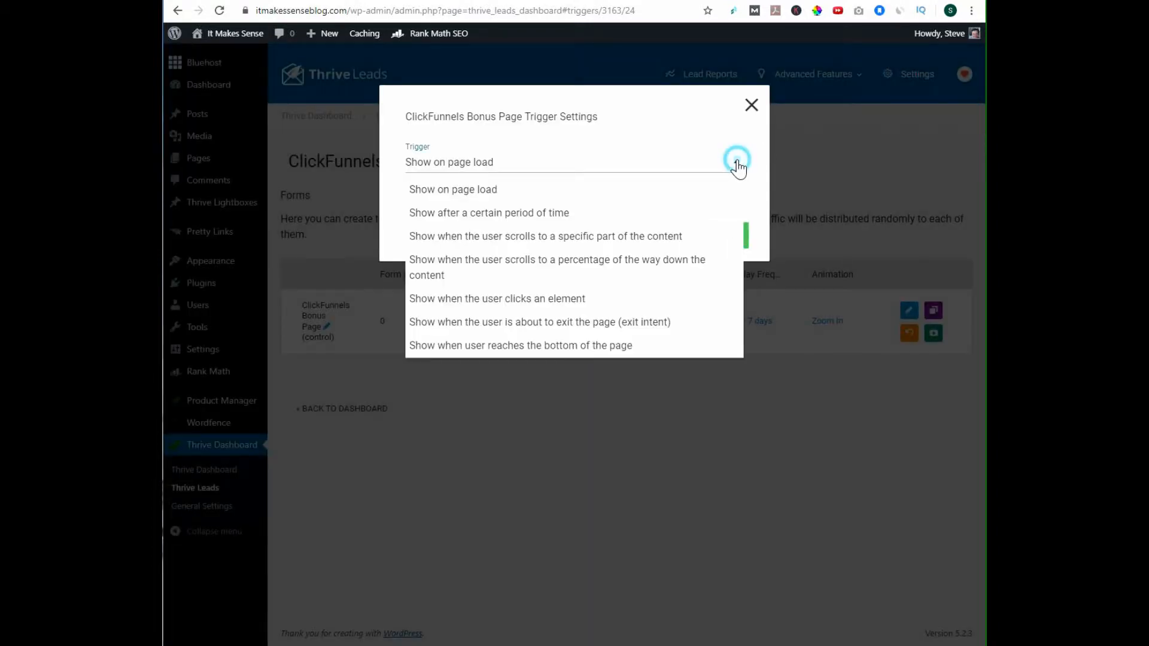
pyautogui.click(619, 326)
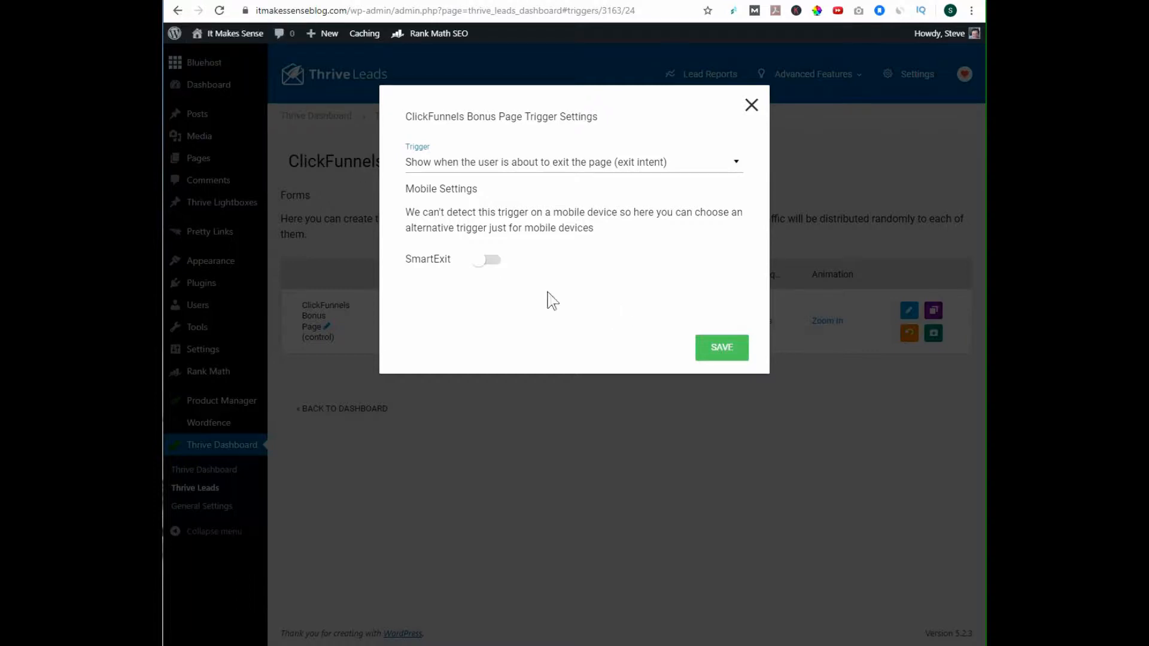
pyautogui.click(699, 353)
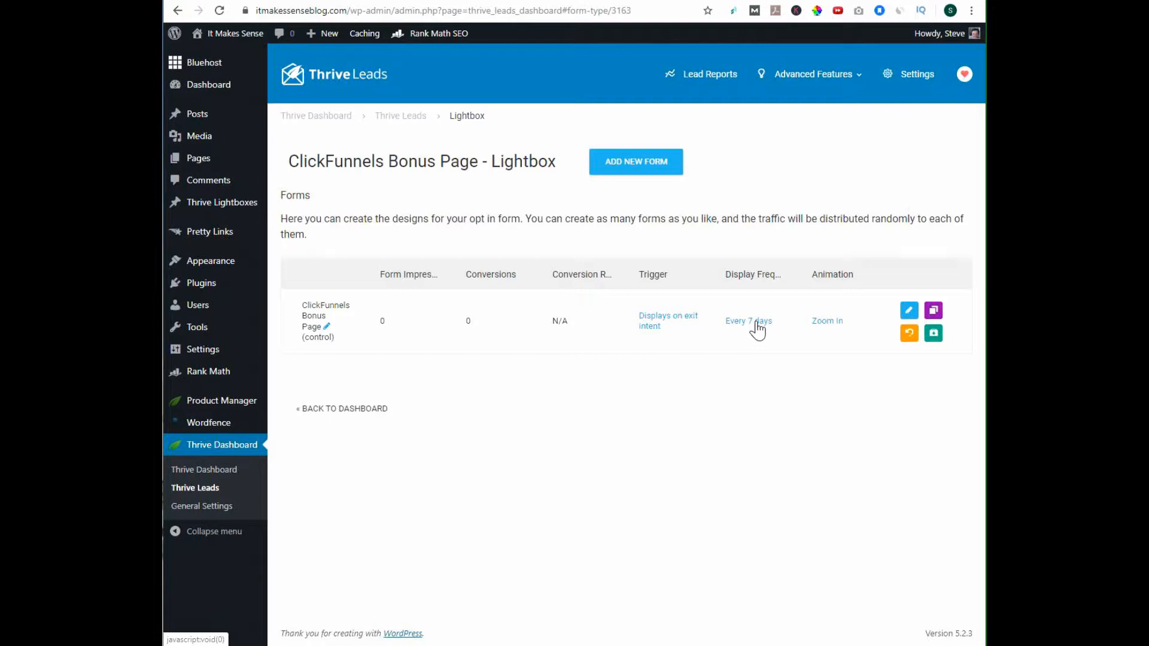
# Set the form's display frequency to once every 0 days and save the setting
pyautogui.click(758, 323)
pyautogui.moveTo(425, 267); pyautogui.dragTo(393, 272)
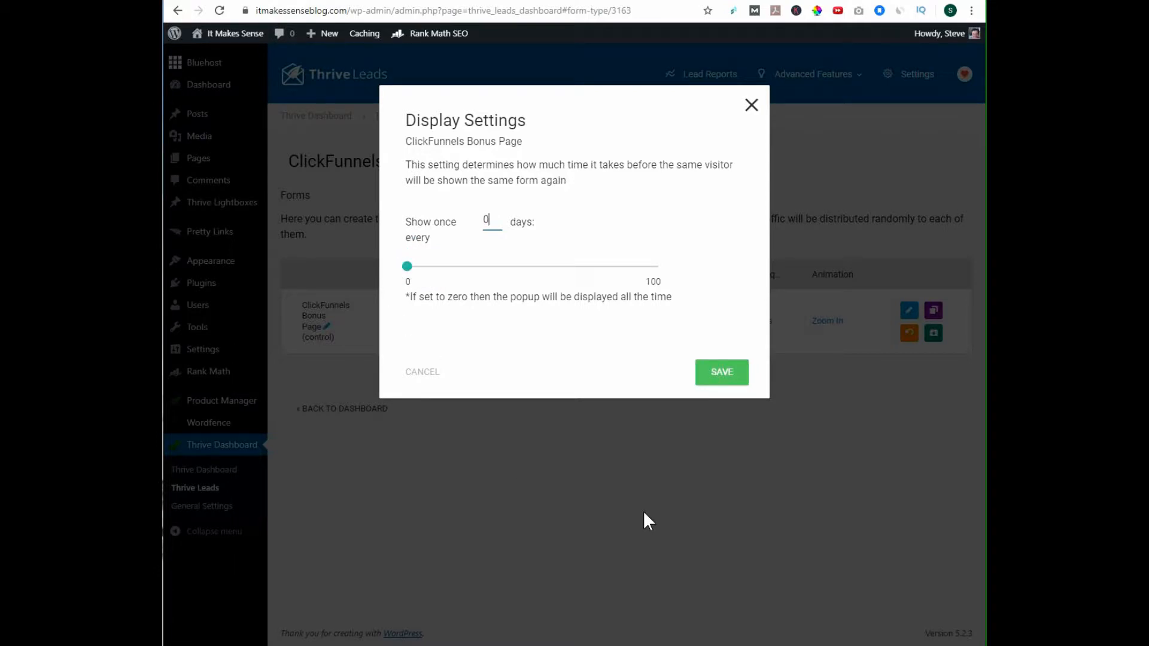
pyautogui.click(734, 375)
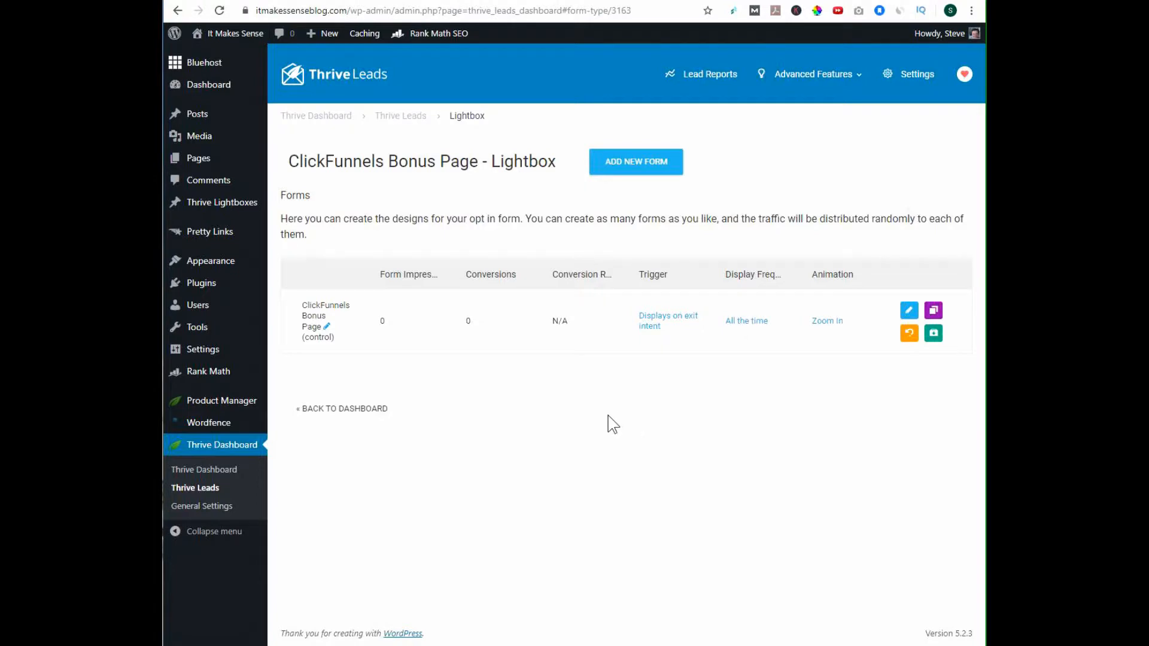
# Return to the Thrive Leads dashboard and enable desktop display for the ClickFunnels Bonus Page lightbox
pyautogui.click(370, 409)
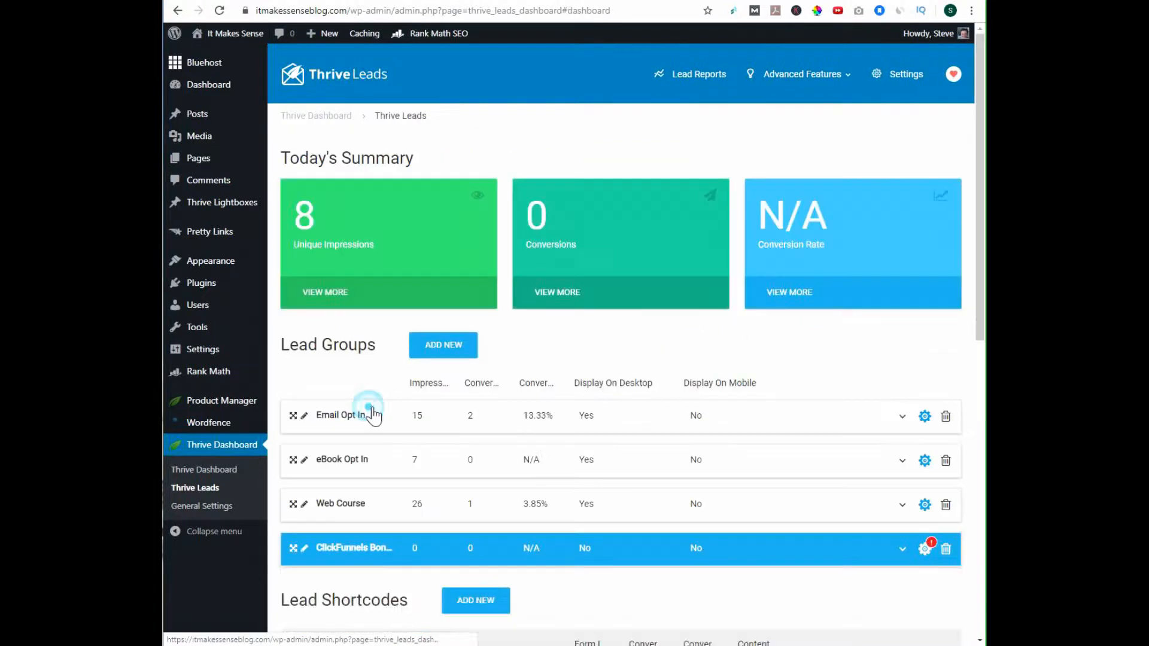
pyautogui.scroll(-3, 874, 461)
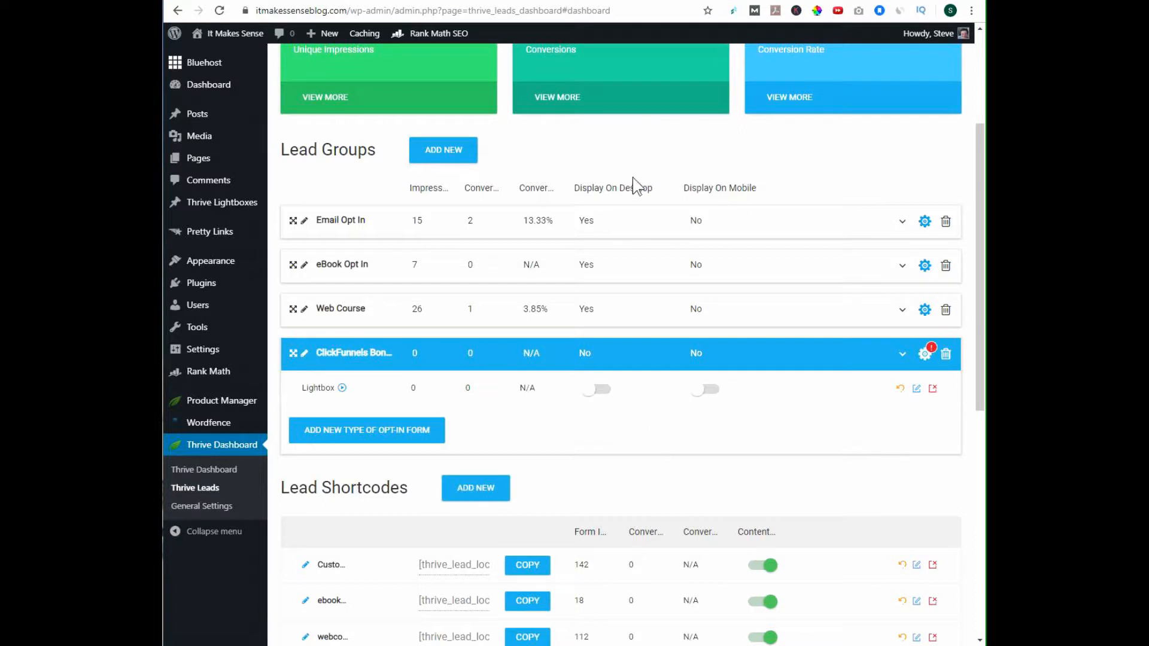
pyautogui.click(596, 389)
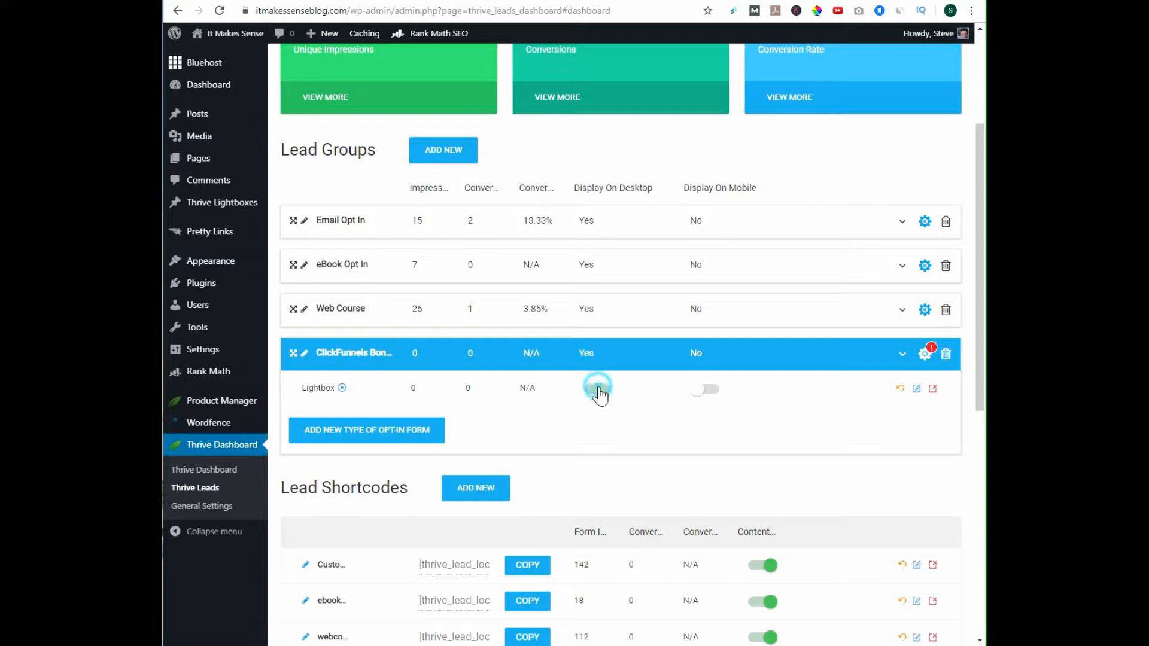
# Set the lead group's display settings to show it on the post "ClickFunnels Review: What's All the Hype?" and save them
pyautogui.click(926, 355)
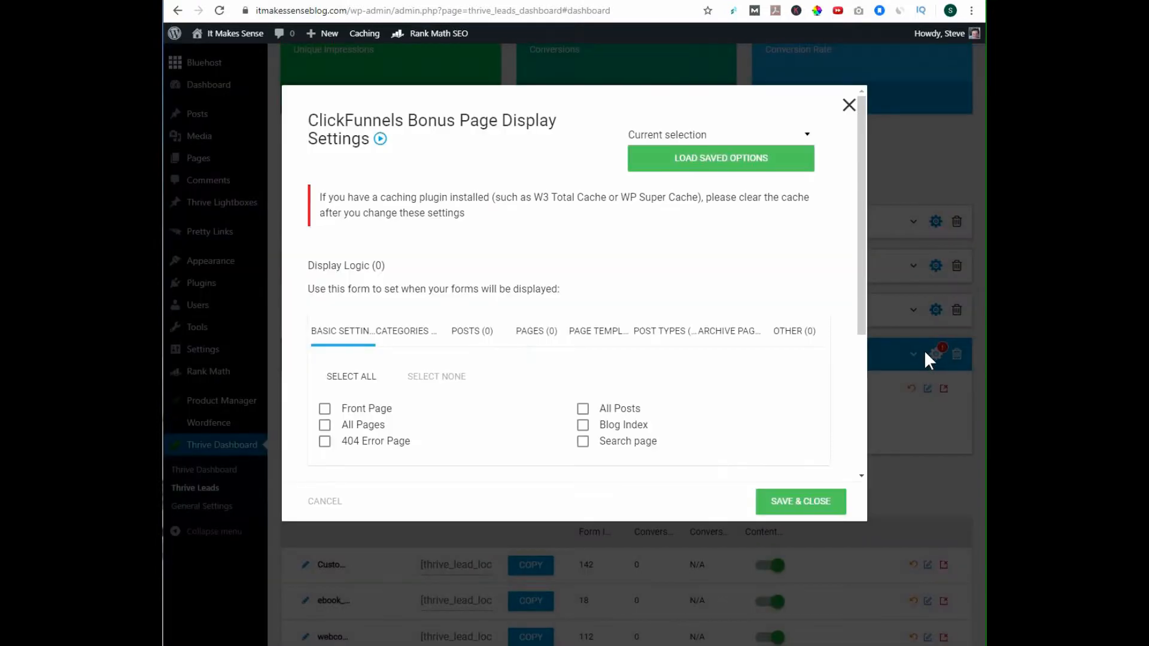
pyautogui.click(472, 336)
pyautogui.click(396, 385)
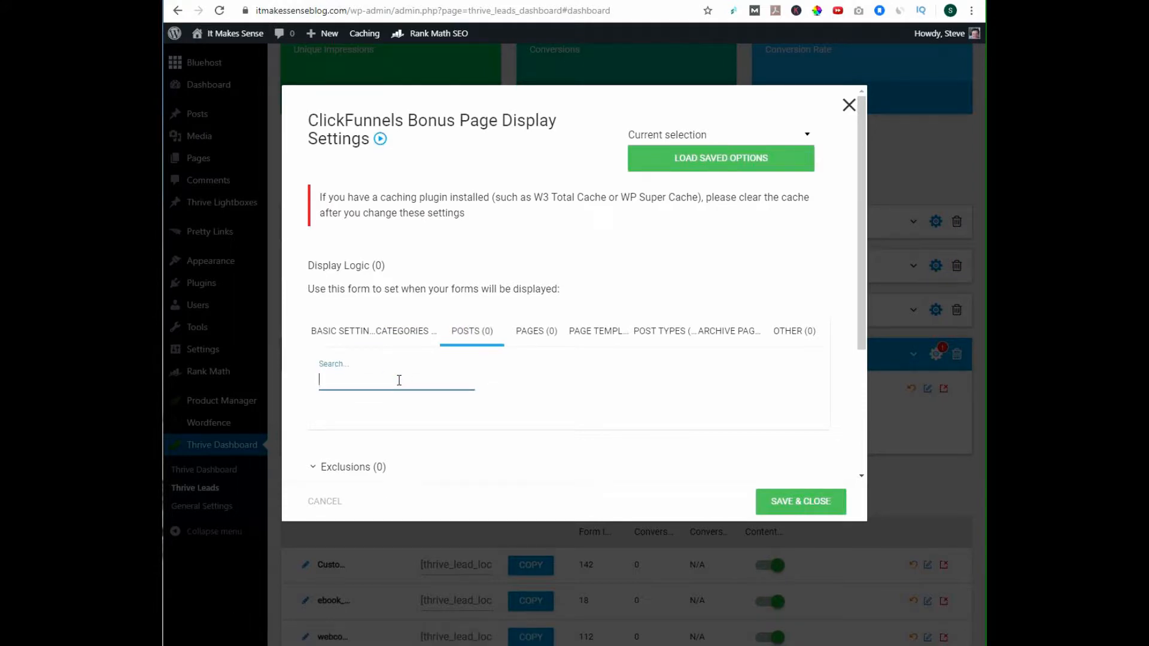
pyautogui.write('clickf')
pyautogui.scroll(-3, 399, 380)
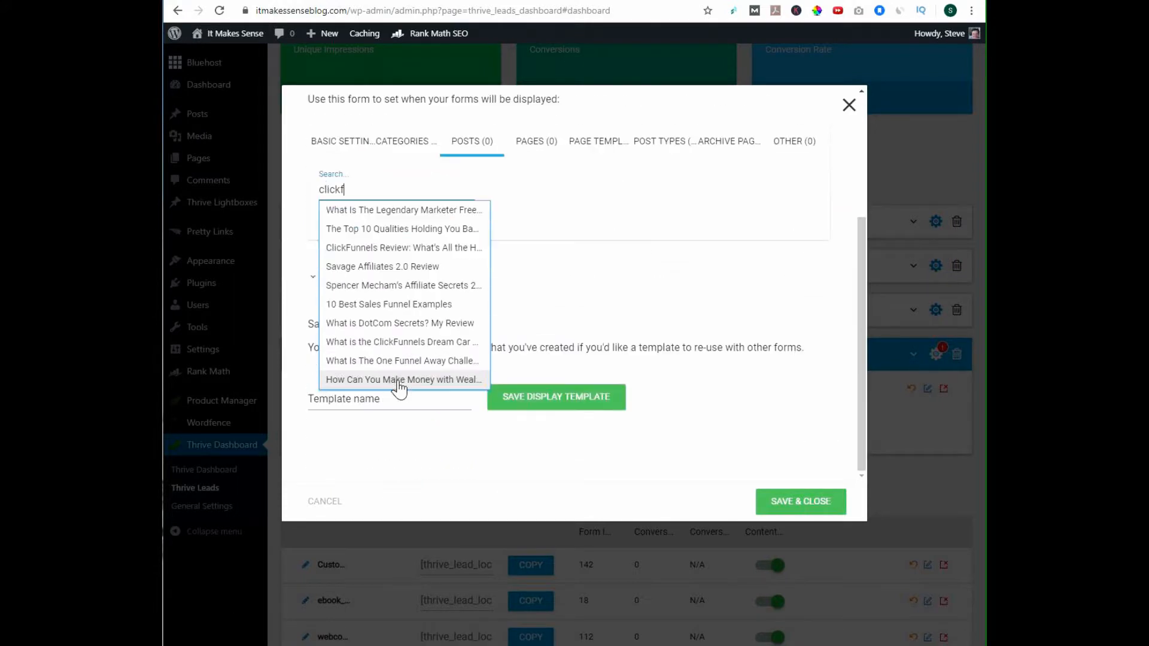
pyautogui.scroll(-1, 399, 388)
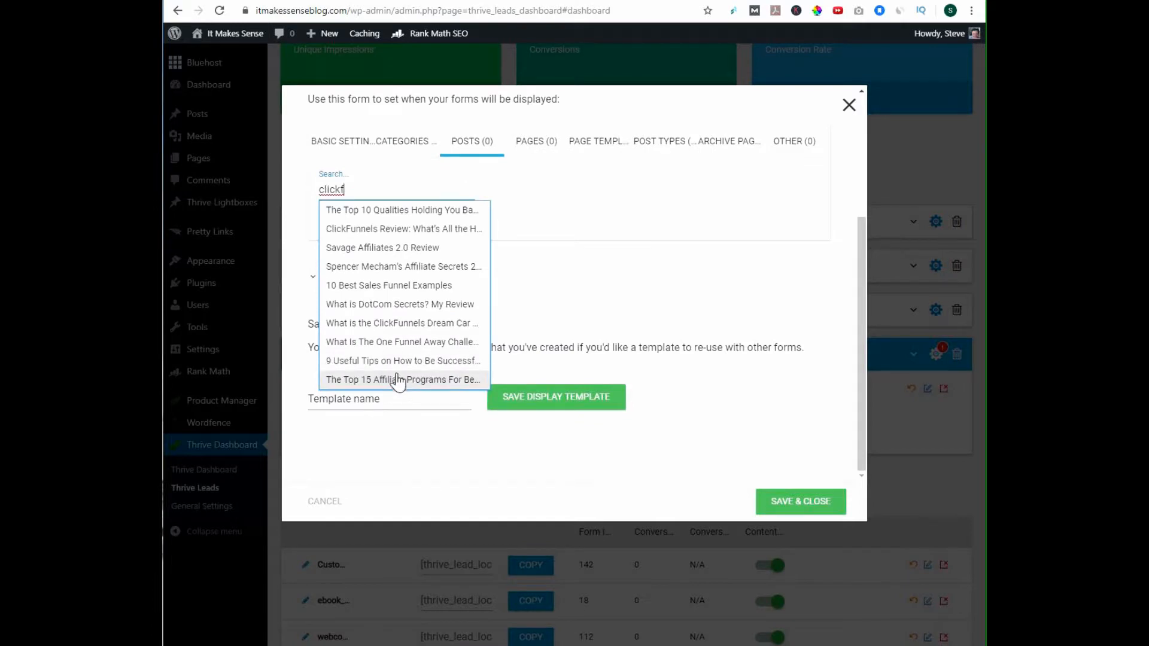
pyautogui.click(436, 229)
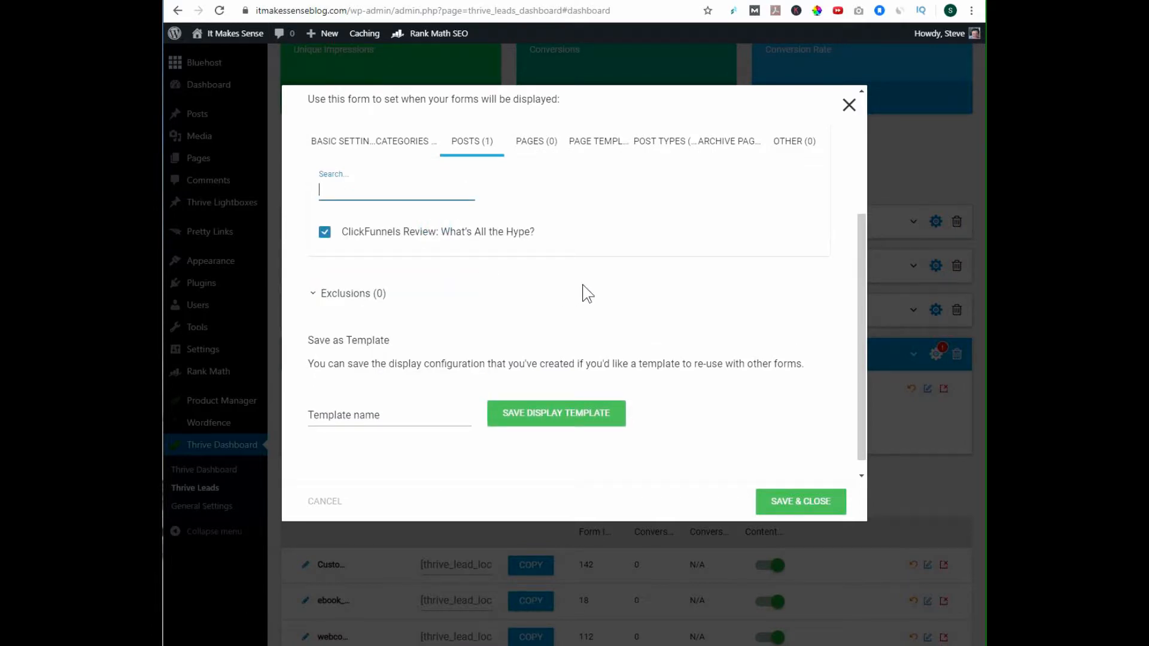
pyautogui.scroll(1, 586, 294)
pyautogui.click(782, 504)
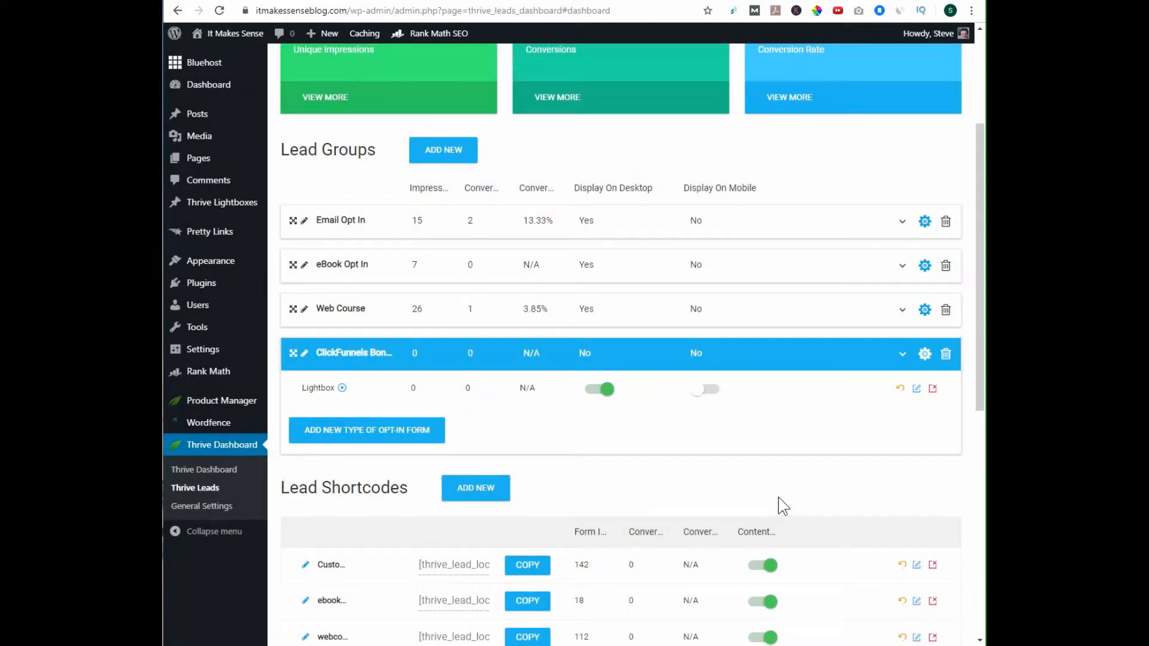
# Purge all site caches and reload the ClickFunnels Review post in the browser to test the popup
pyautogui.scroll(-1, 772, 494)
pyautogui.scroll(1, 663, 446)
pyautogui.moveTo(363, 35)
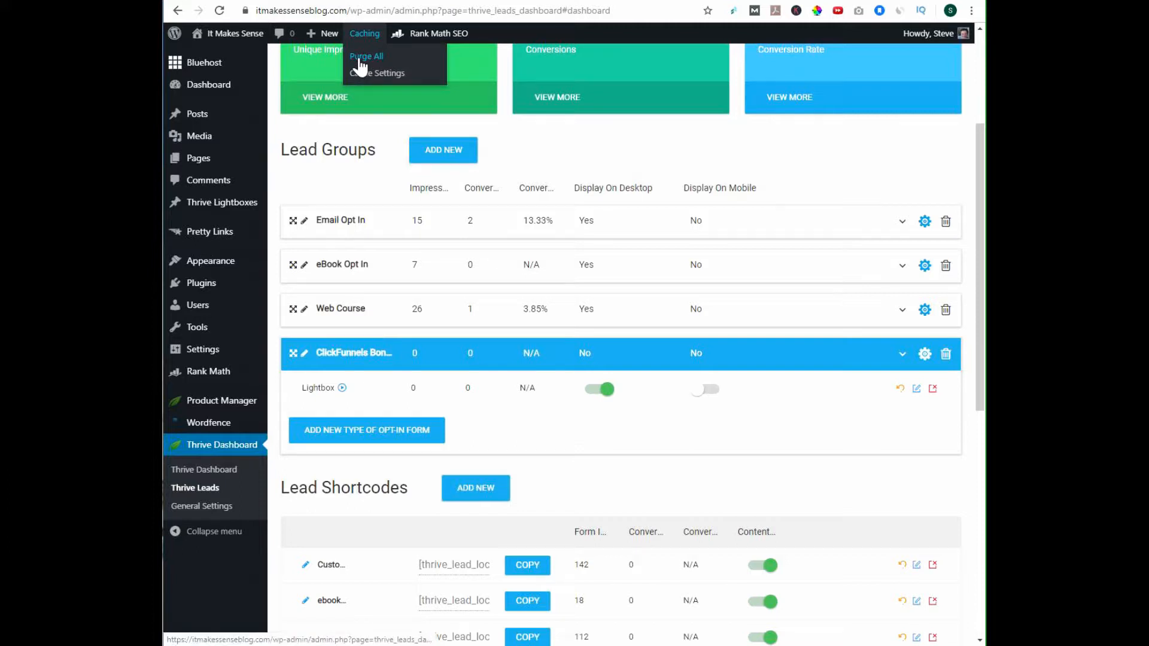
pyautogui.click(361, 57)
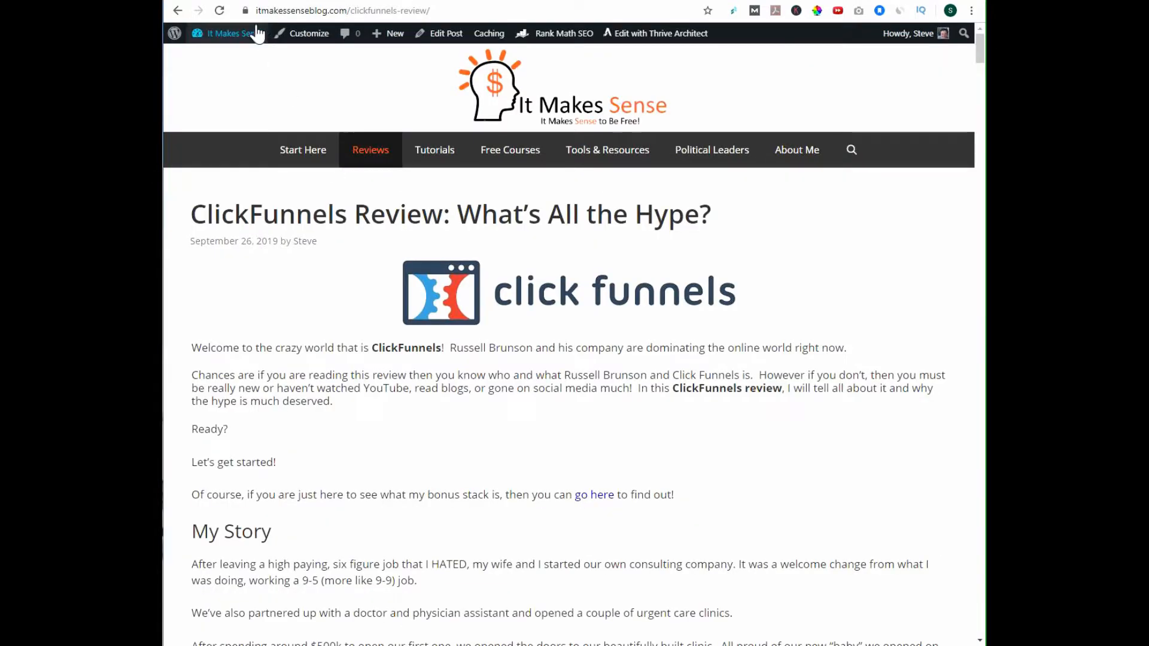
pyautogui.click(220, 10)
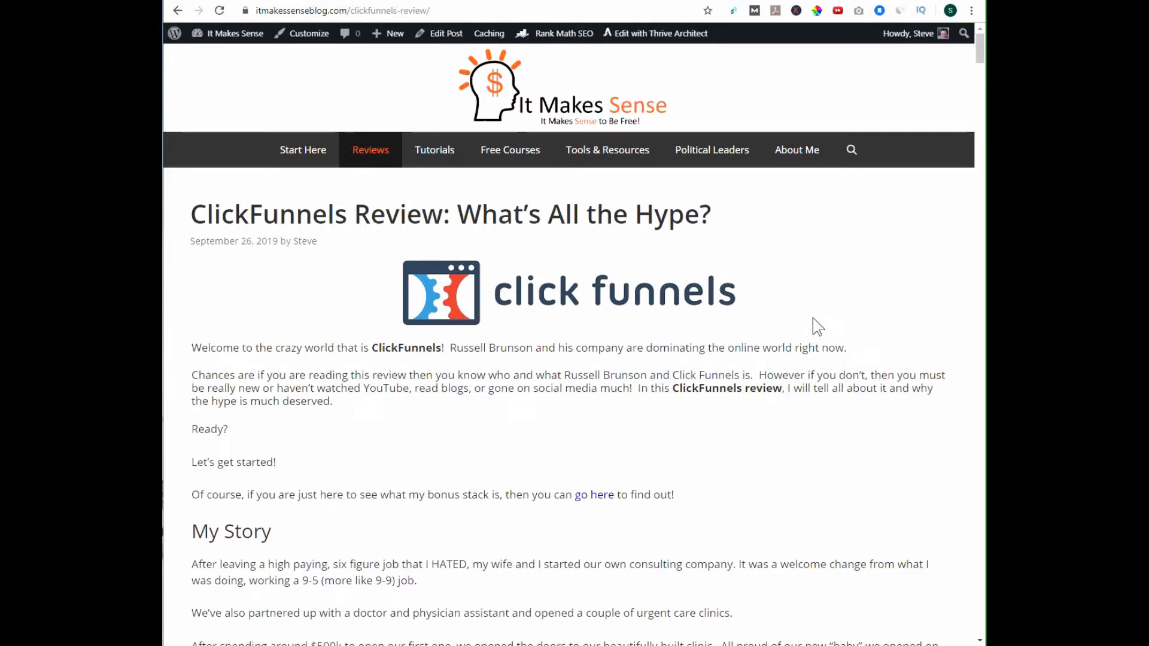
# Test the exit popup on the ClickFunnels Review post by declining the offer, reloading the page, and accepting "YES! I love Free Stuff!"
pyautogui.moveTo(180, 18)
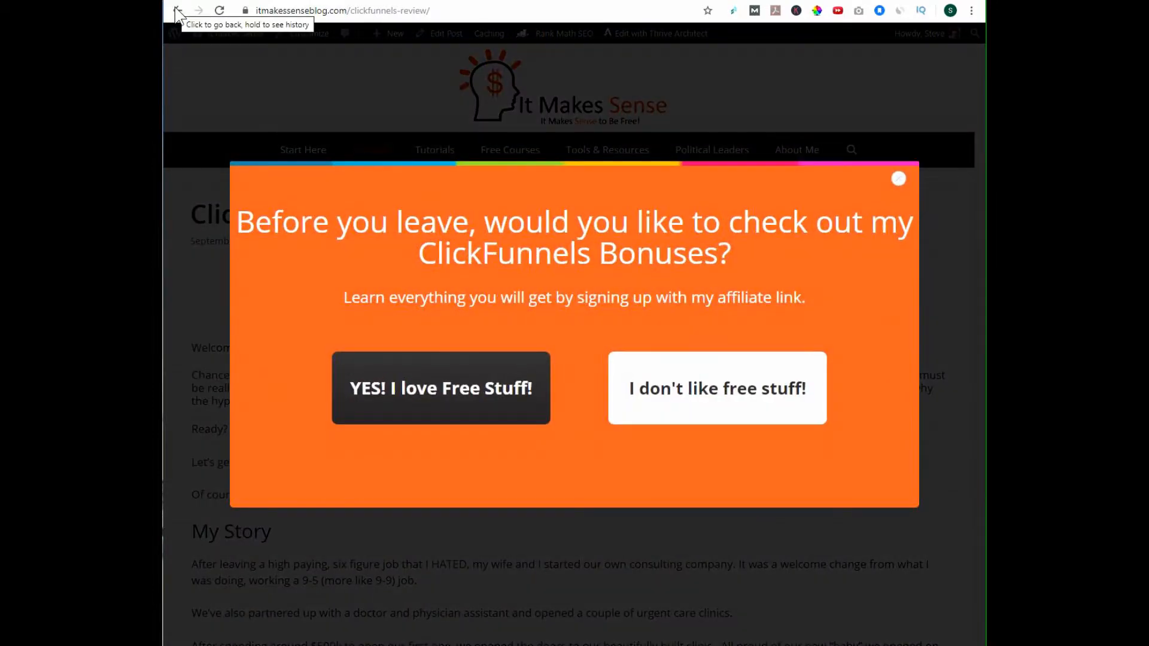
pyautogui.click(710, 396)
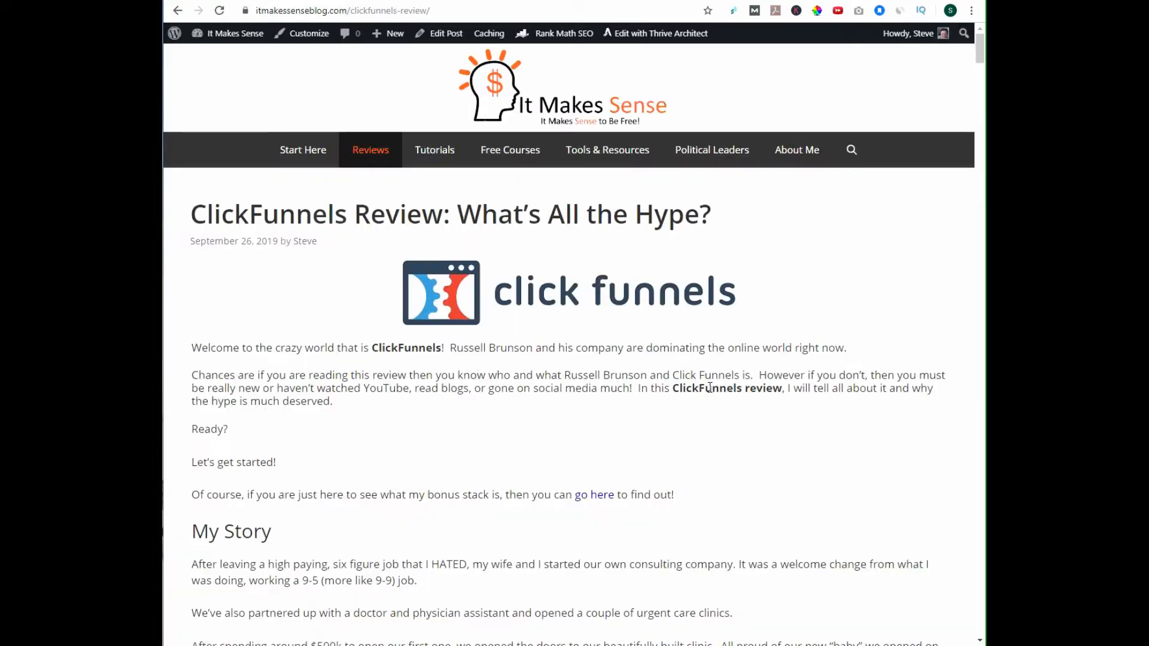
pyautogui.click(220, 10)
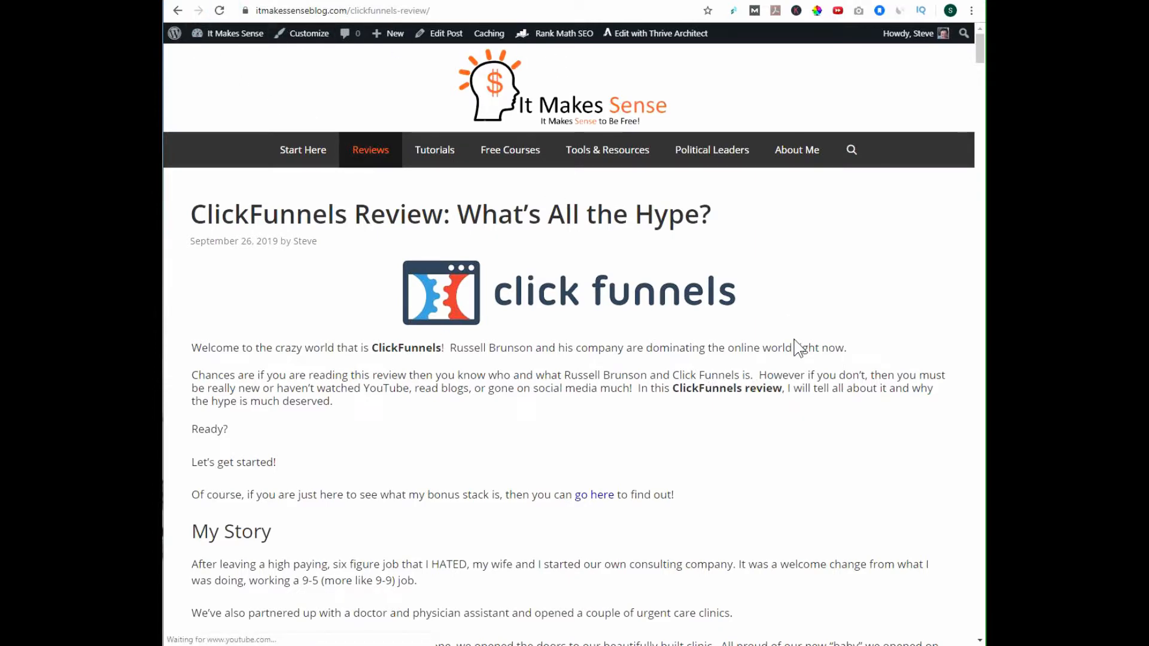
pyautogui.moveTo(185, 19)
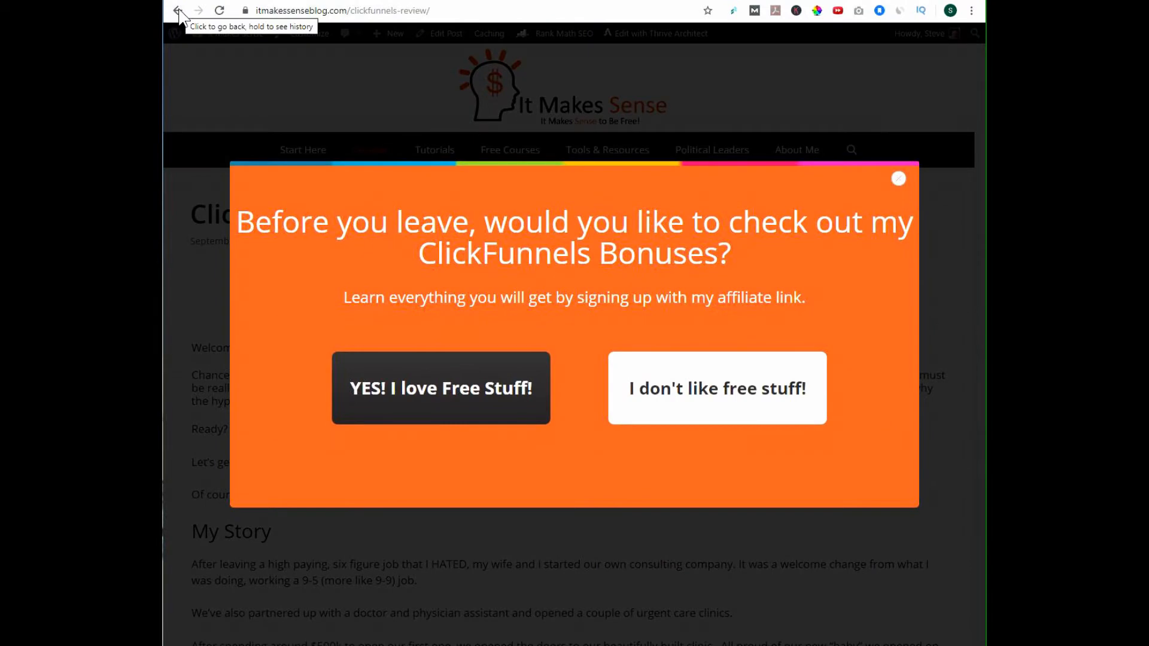
pyautogui.click(501, 400)
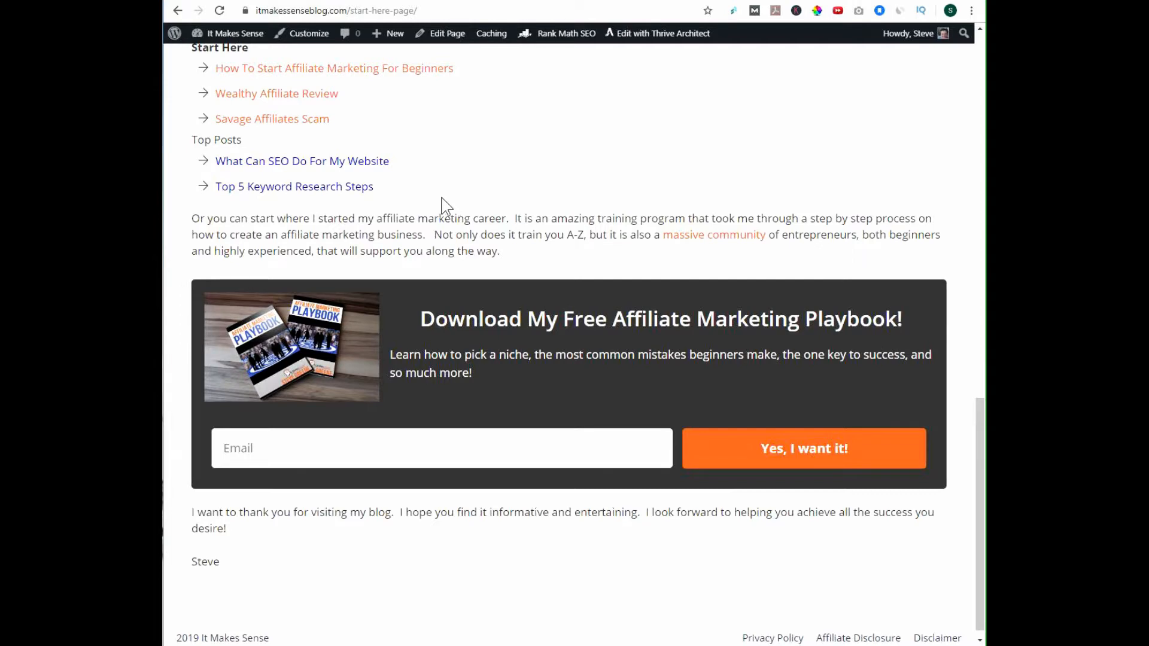
# Return to the Thrive Leads dashboard and add a new lead shortcode named "Podcast Optin Form"
pyautogui.scroll(3, 559, 229)
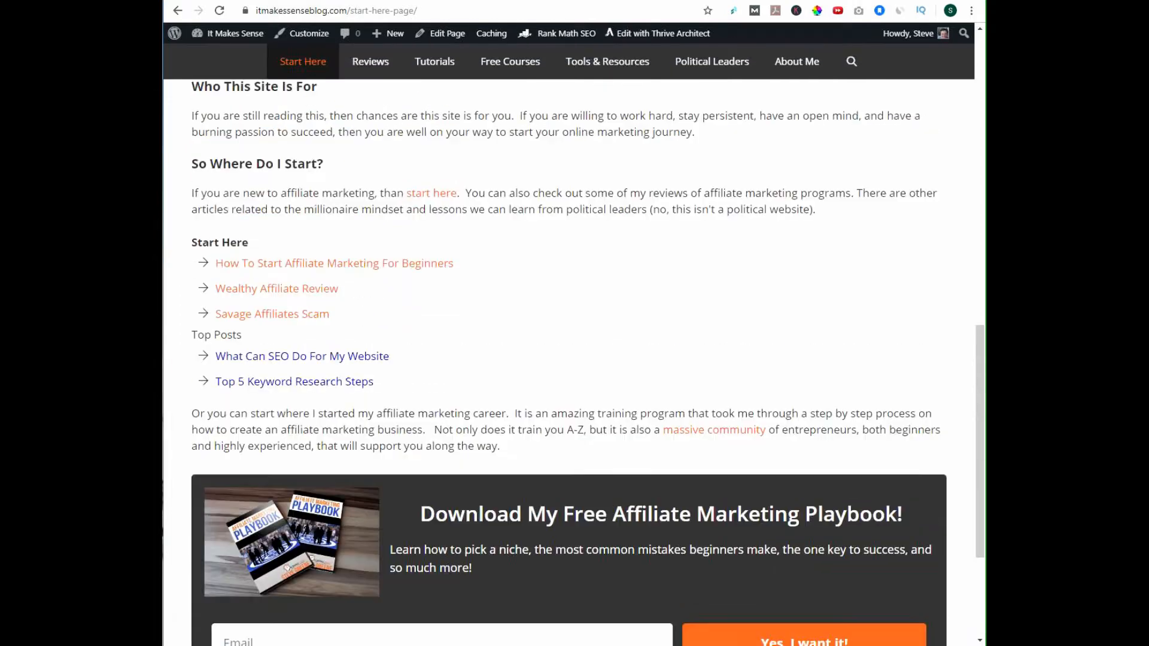
pyautogui.scroll(-2, 826, 360)
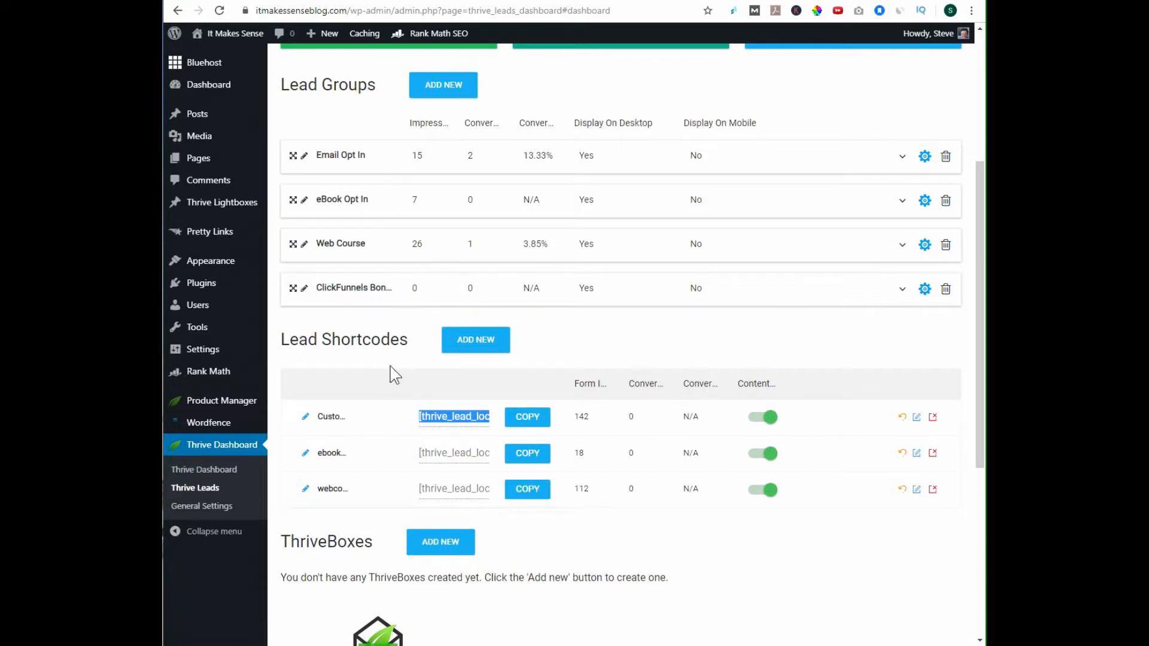
pyautogui.scroll(-1, 645, 375)
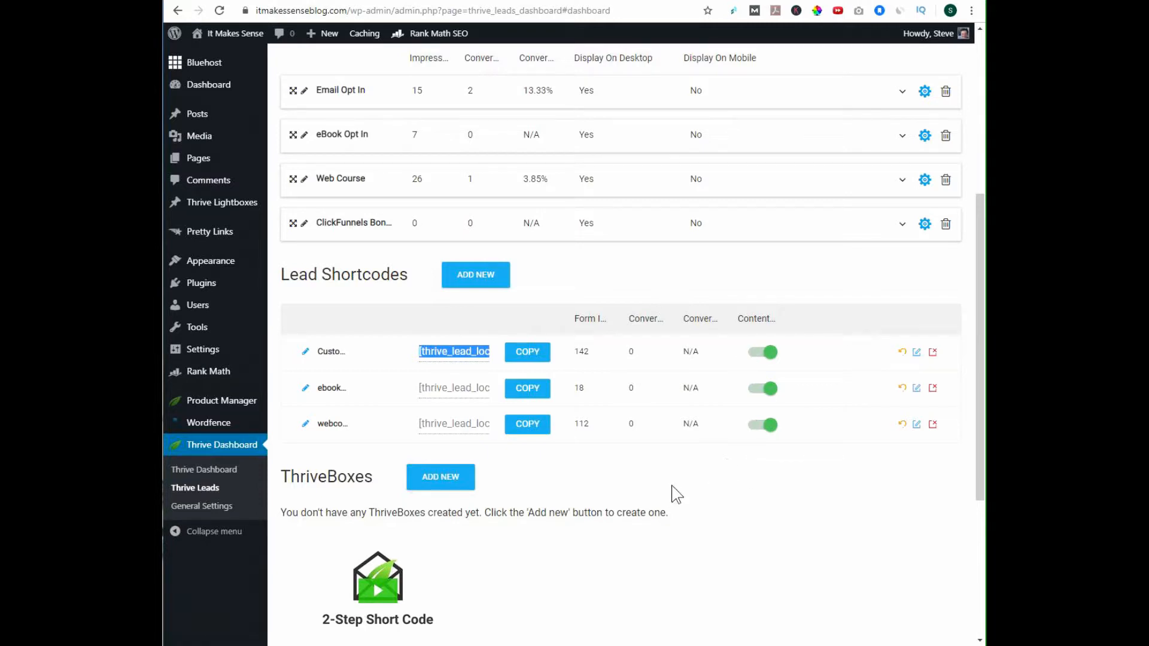
pyautogui.scroll(1, 671, 496)
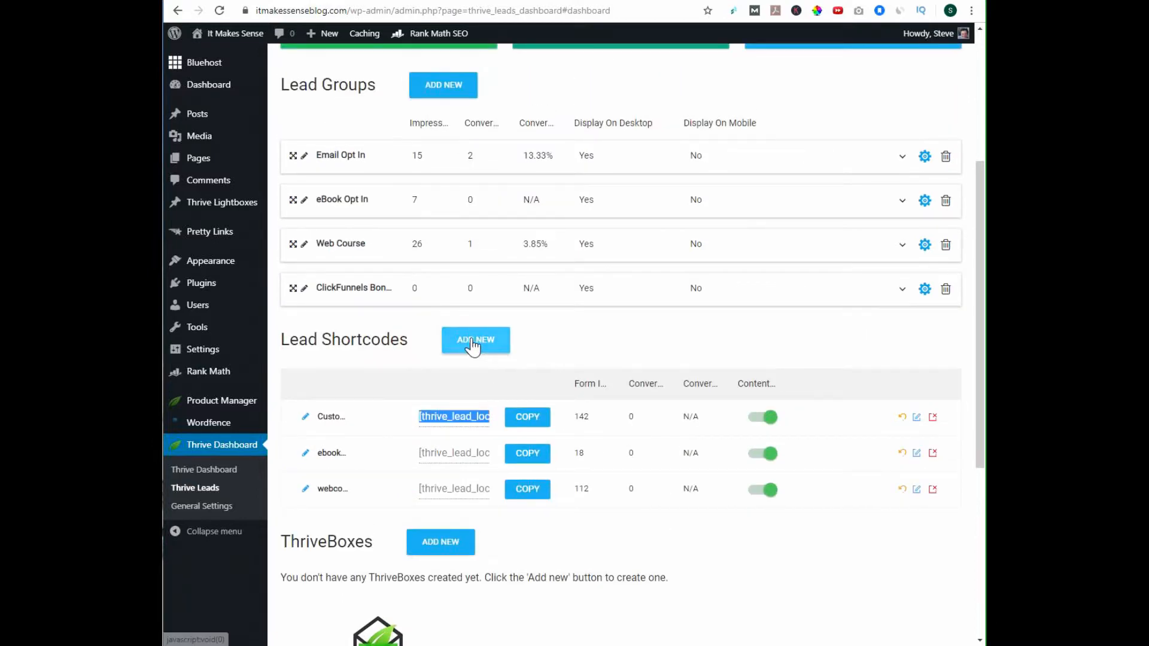
pyautogui.moveTo(311, 357)
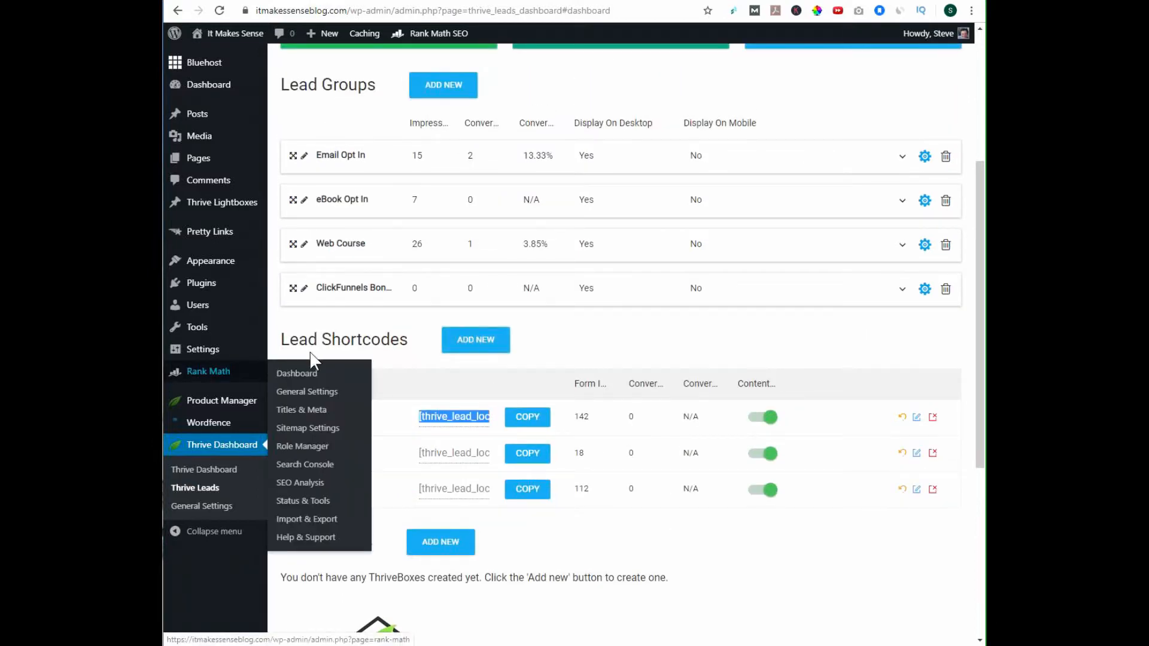
pyautogui.click(467, 341)
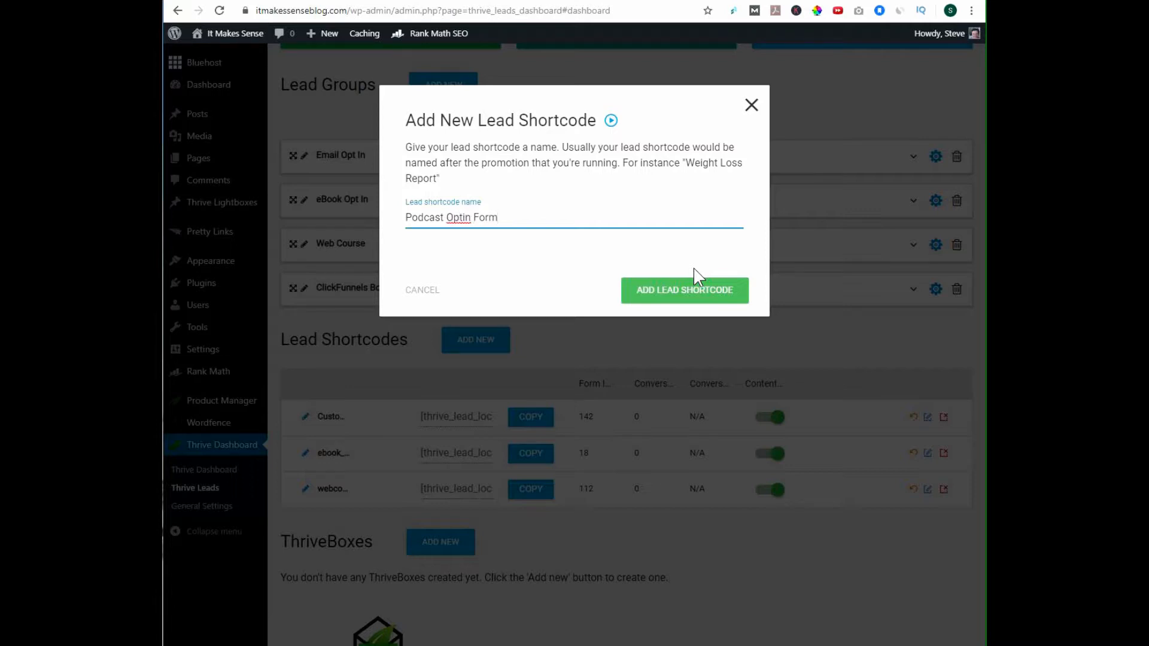
pyautogui.click(685, 296)
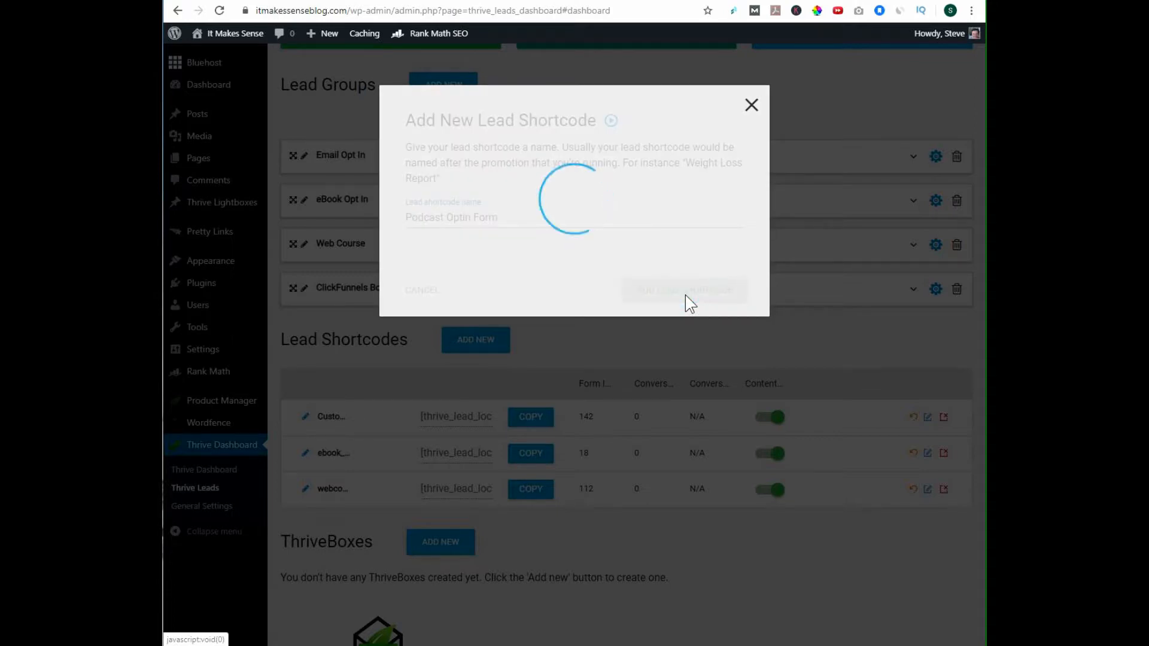
# Open the Podcast Optin Form shortcode for editing and create a form in it named "Podcast Optin"
pyautogui.scroll(-2, 693, 303)
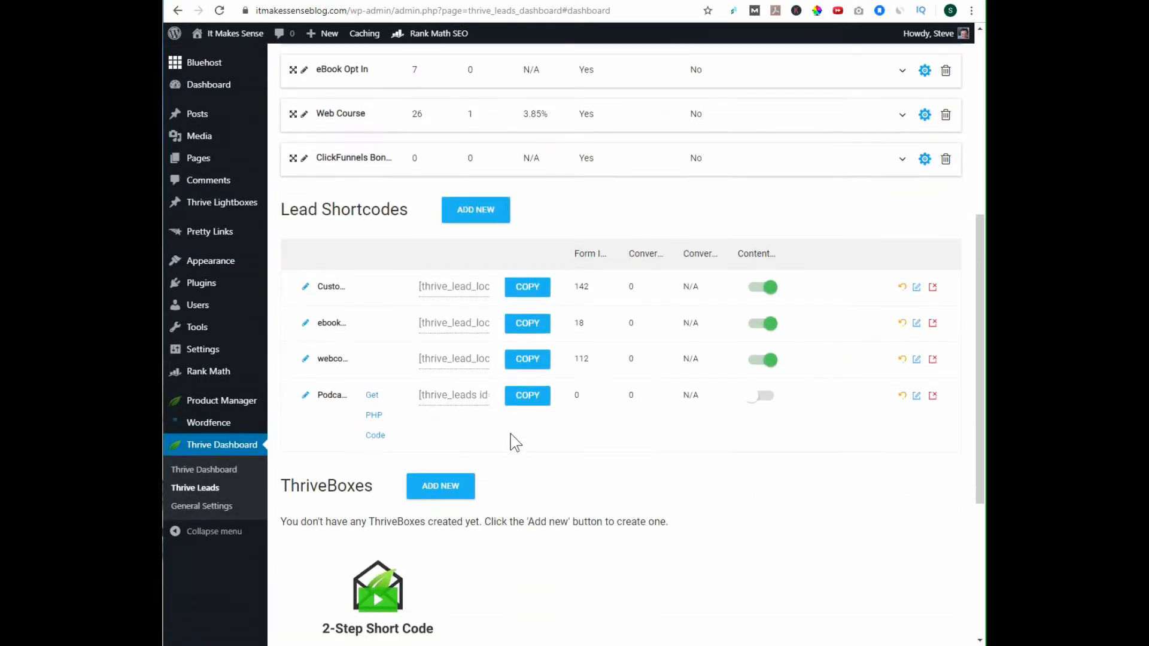
pyautogui.click(917, 396)
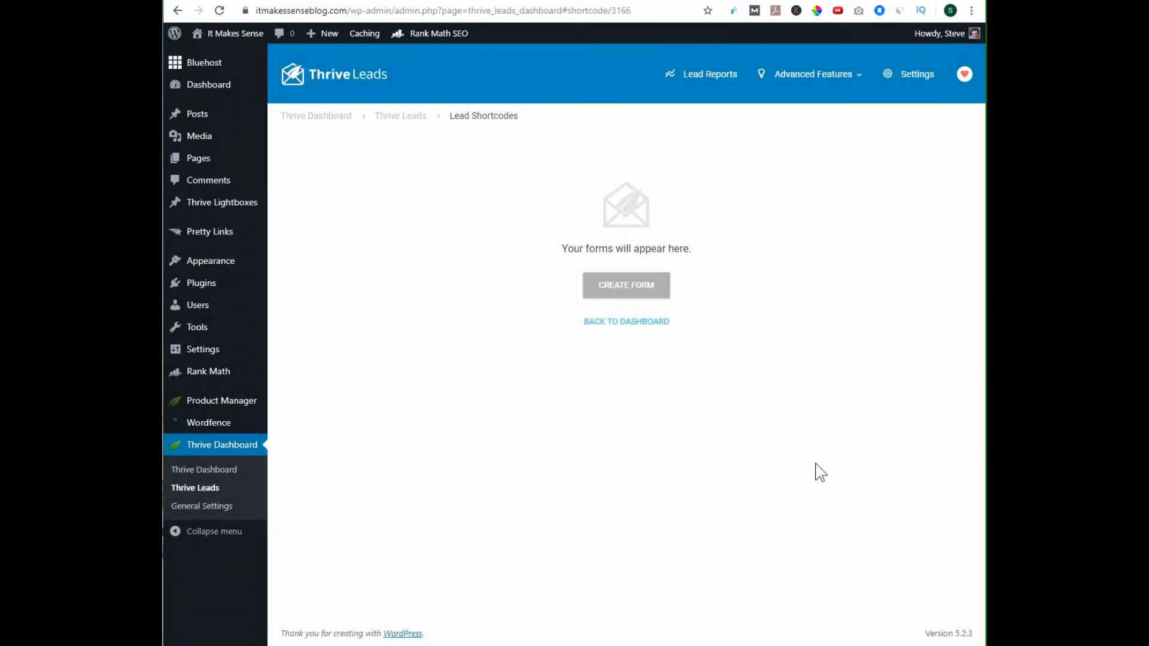
pyautogui.click(637, 285)
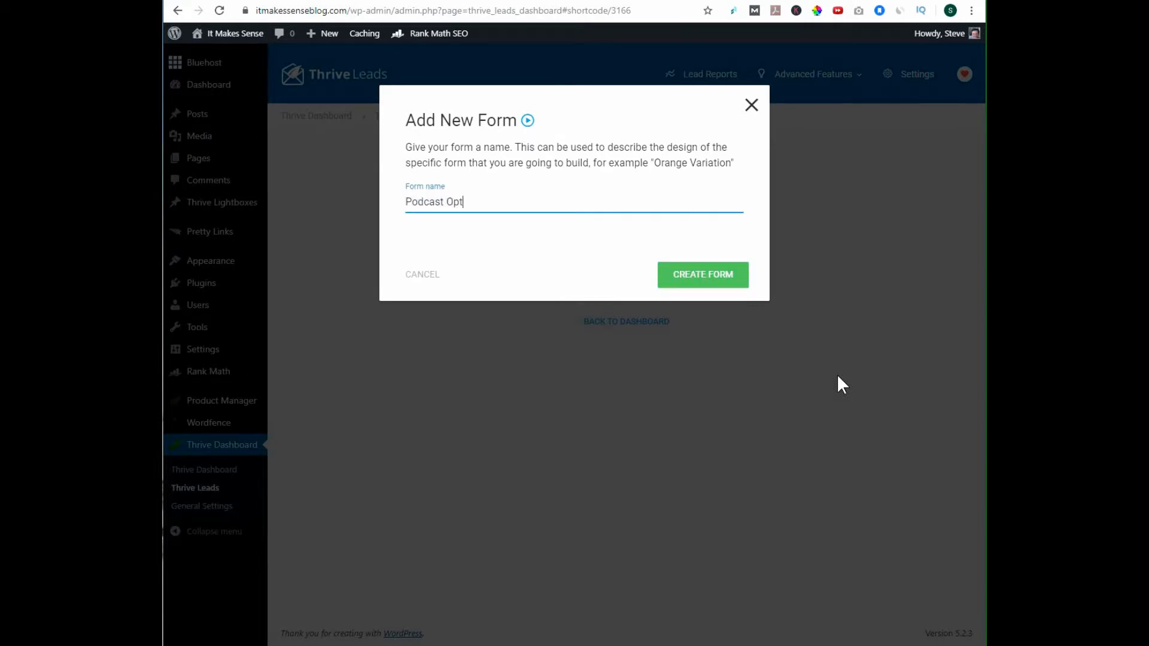
pyautogui.click(718, 278)
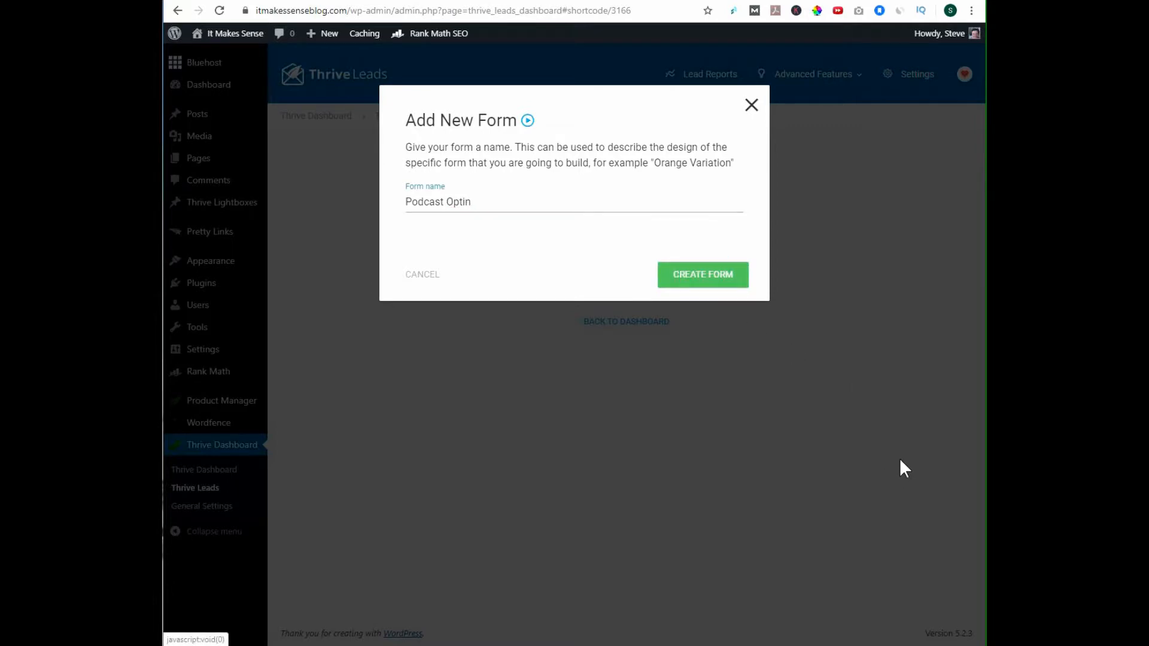
pyautogui.click(696, 279)
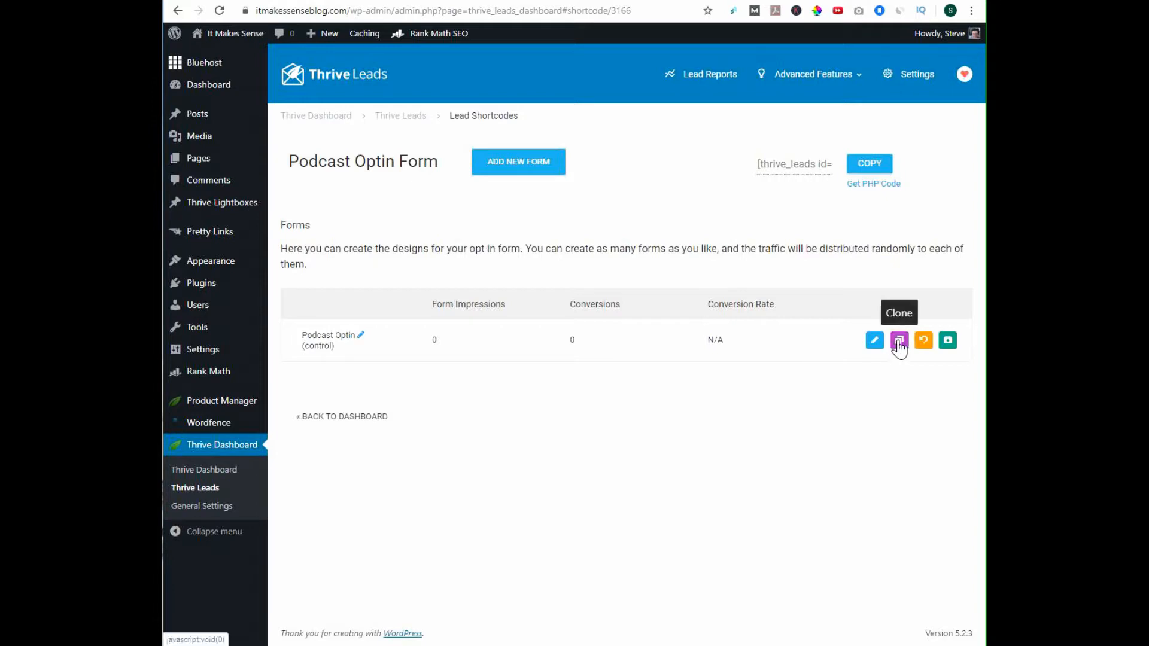
# Edit the design of the Podcast Optin form and apply the Set 027 opt-in template
pyautogui.click(874, 341)
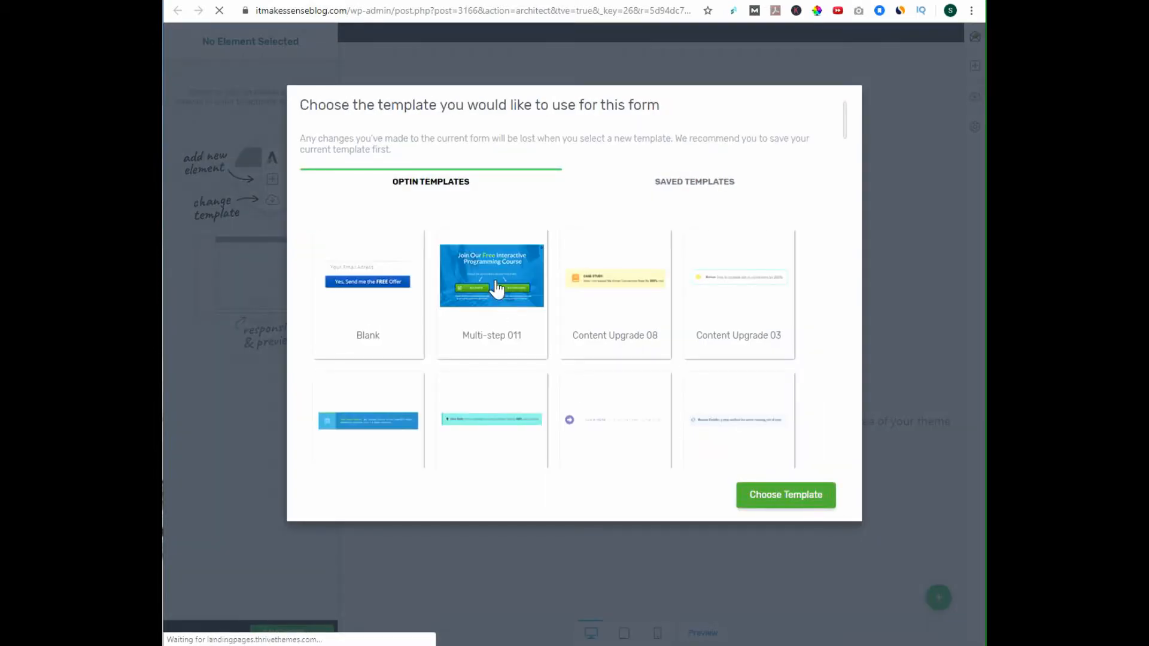
pyautogui.scroll(-3, 666, 353)
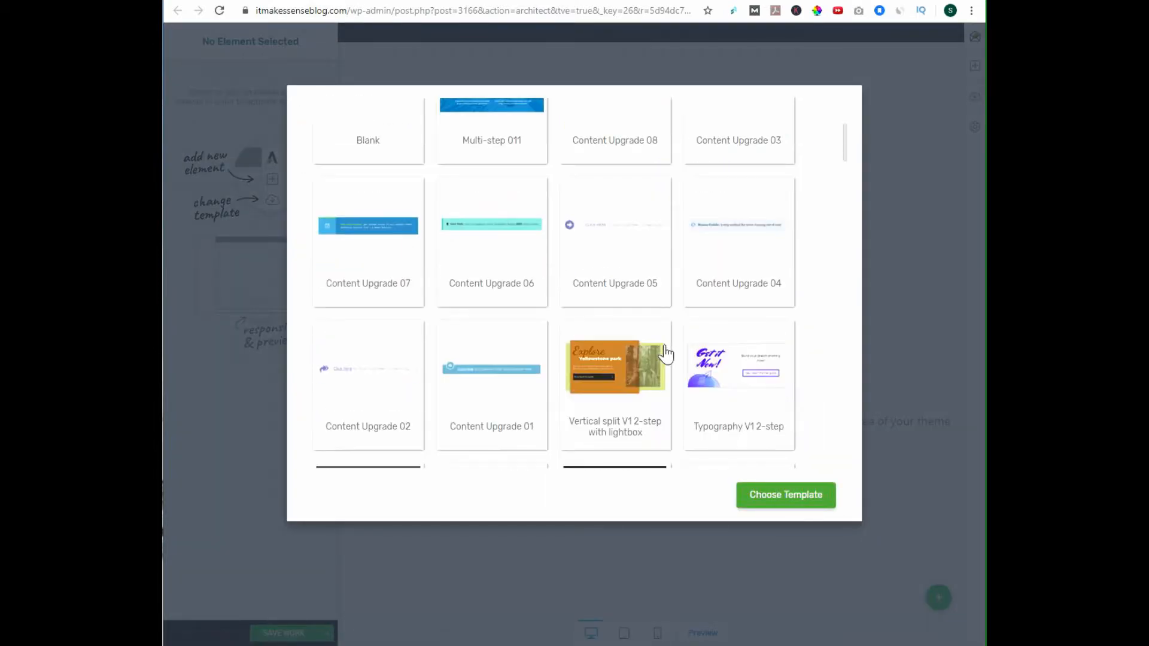
pyautogui.scroll(-2, 666, 353)
pyautogui.scroll(-1, 666, 354)
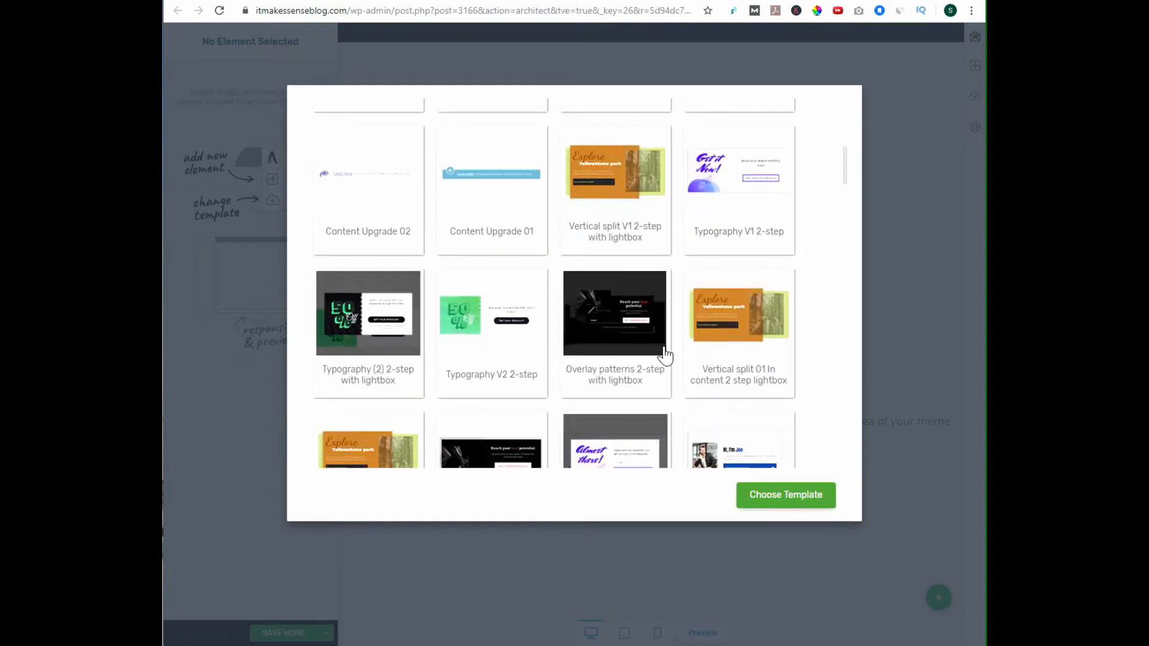
pyautogui.scroll(-6, 666, 353)
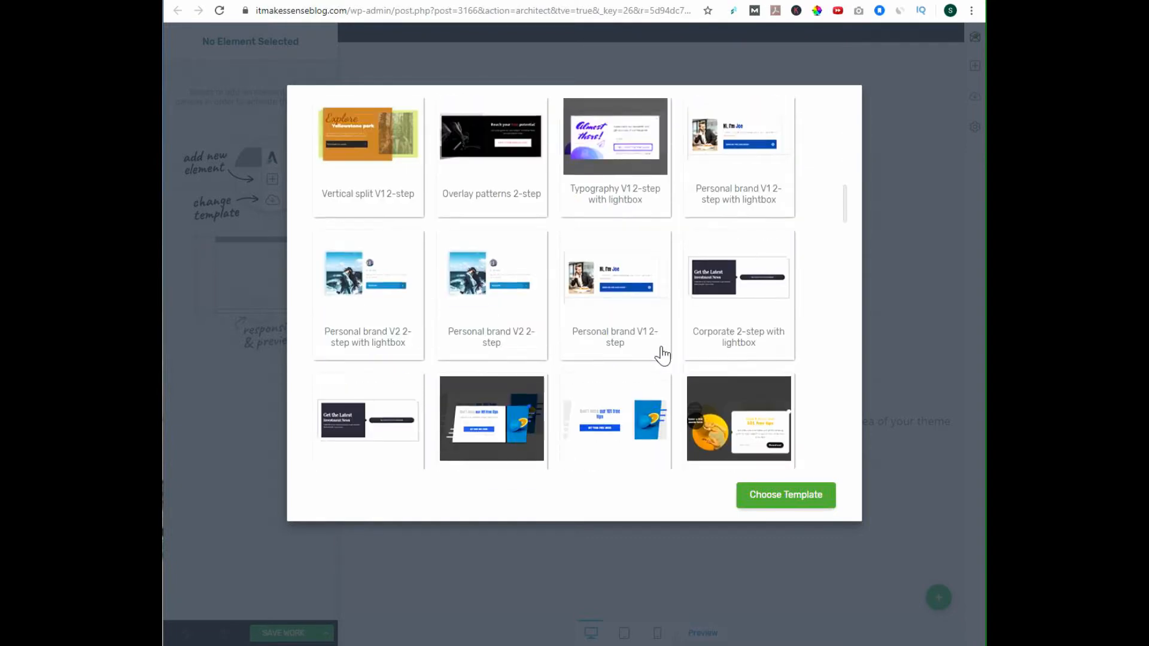
pyautogui.scroll(-6, 663, 354)
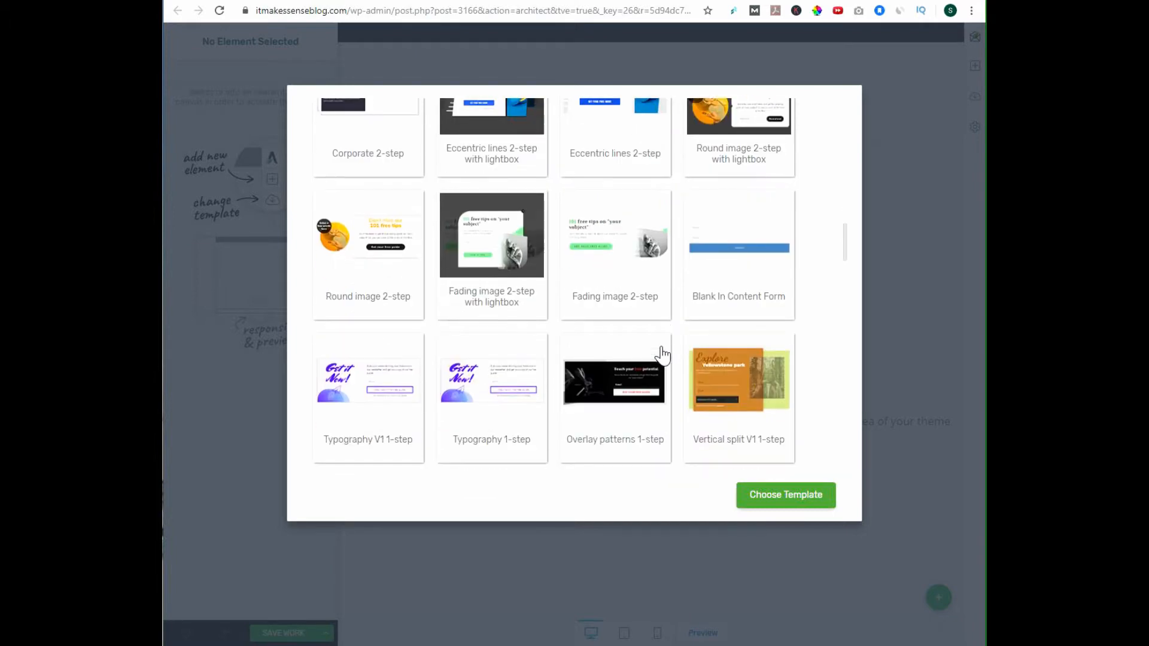
pyautogui.scroll(-4, 661, 350)
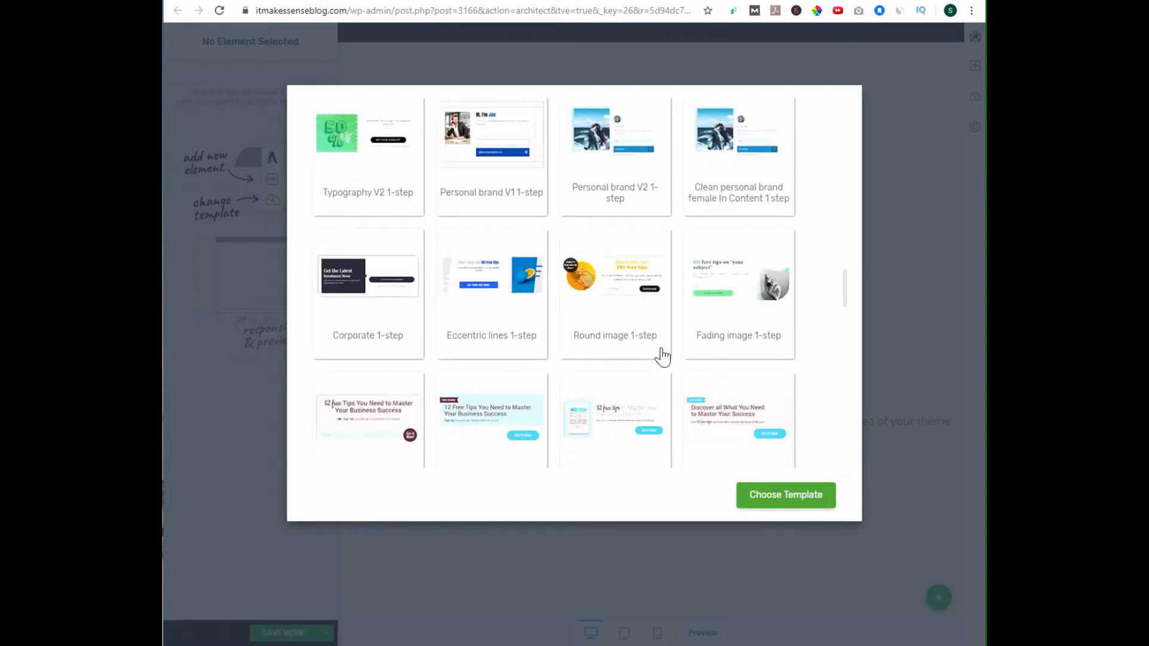
pyautogui.scroll(-4, 663, 358)
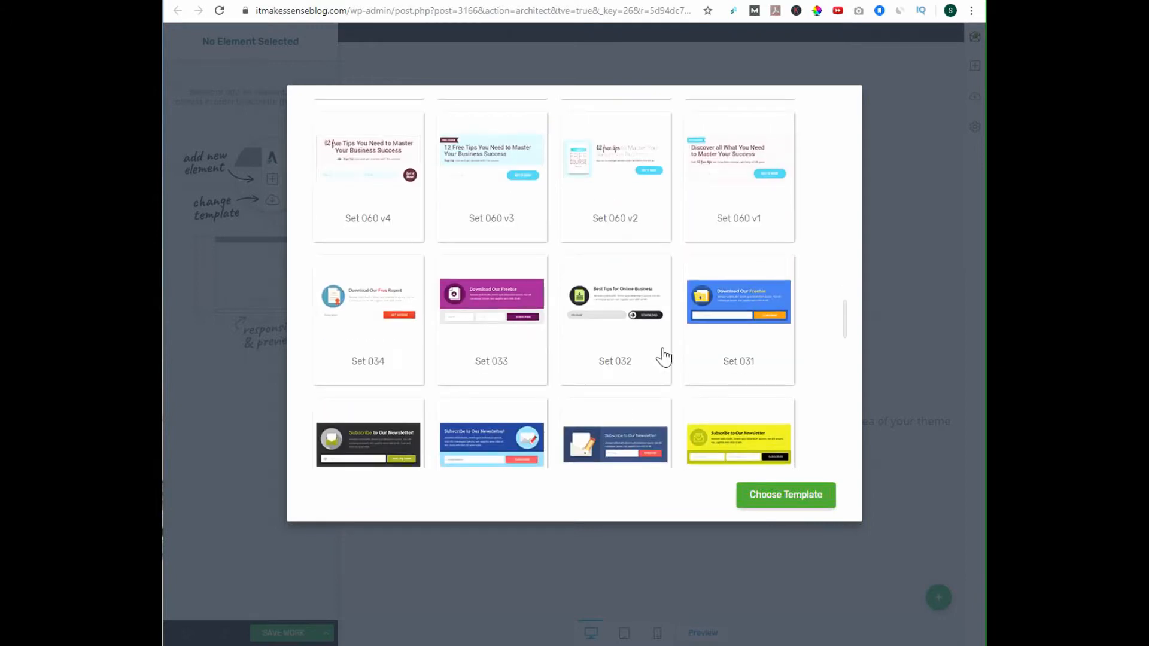
pyautogui.scroll(-2, 663, 356)
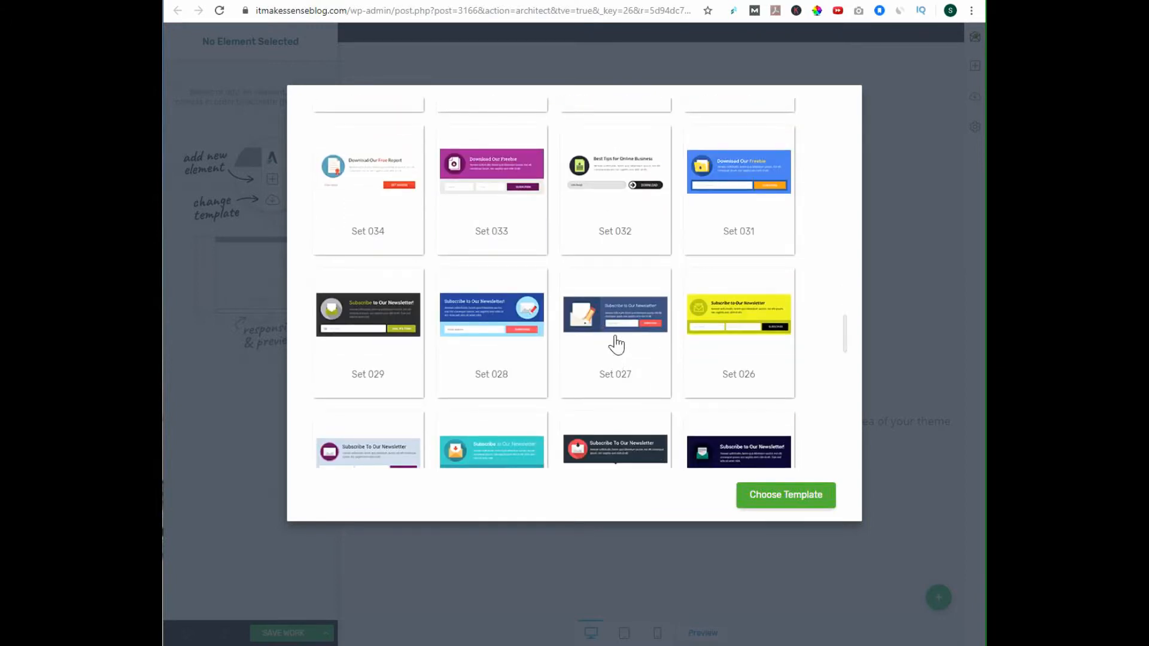
pyautogui.click(615, 314)
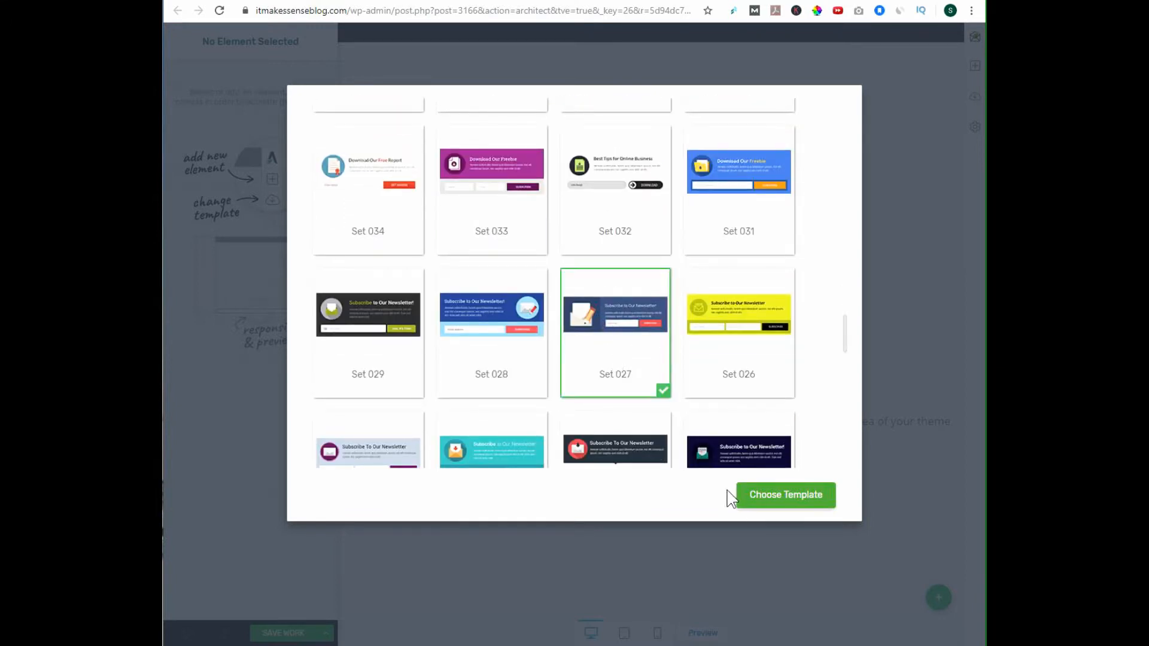
pyautogui.click(785, 494)
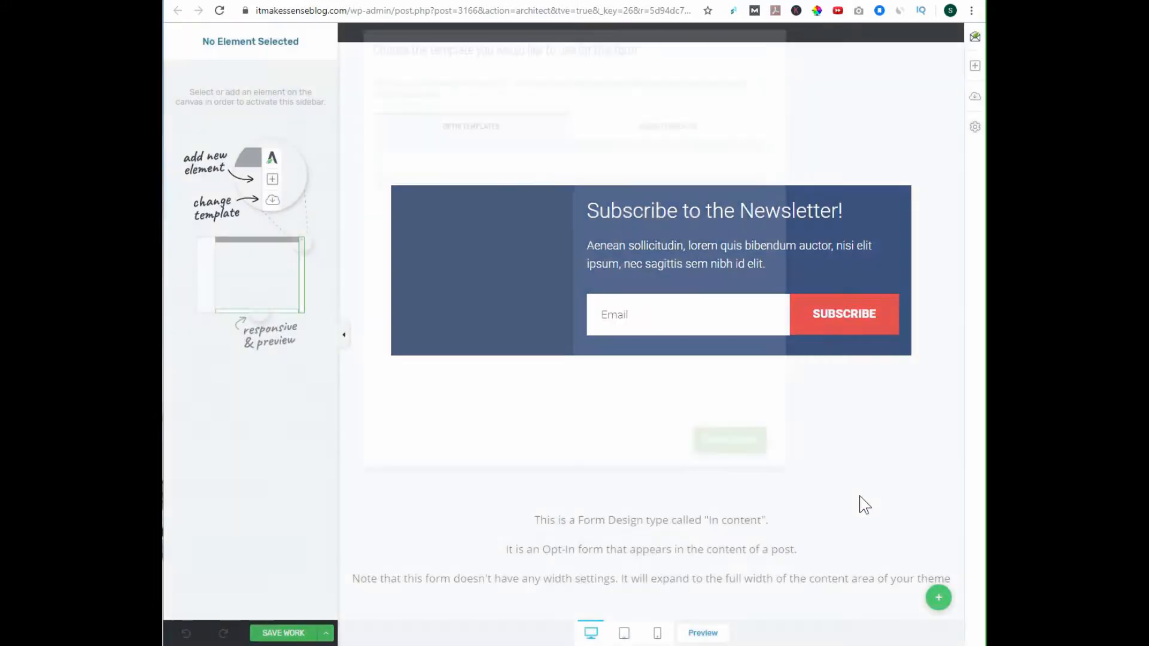
pyautogui.click(935, 606)
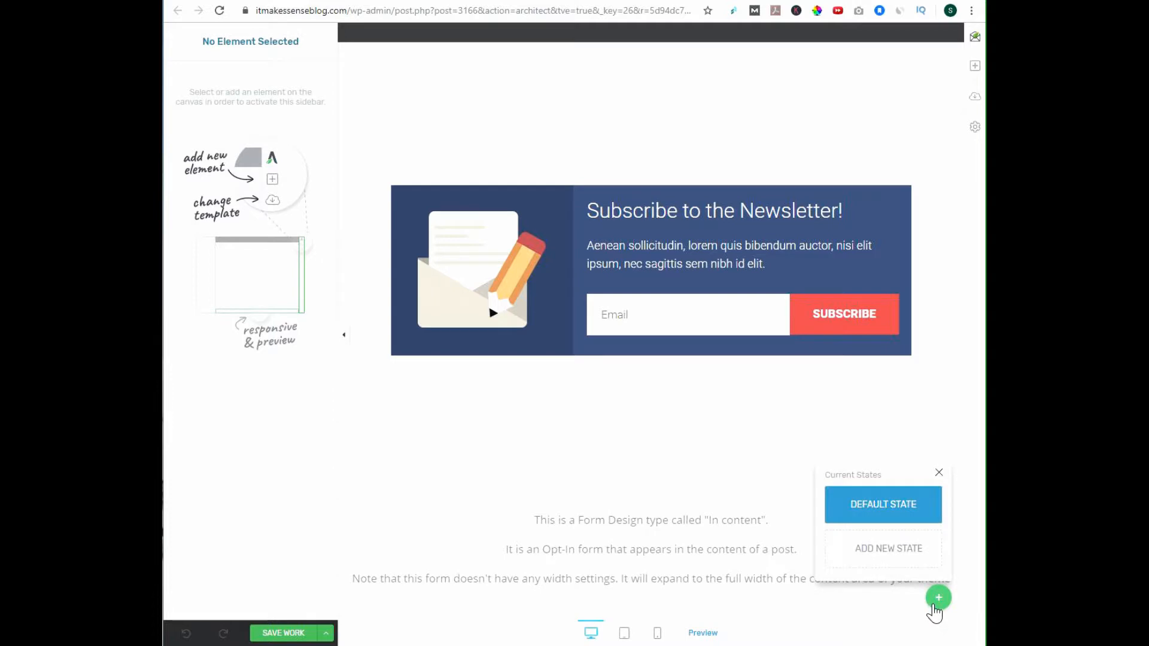
pyautogui.click(713, 415)
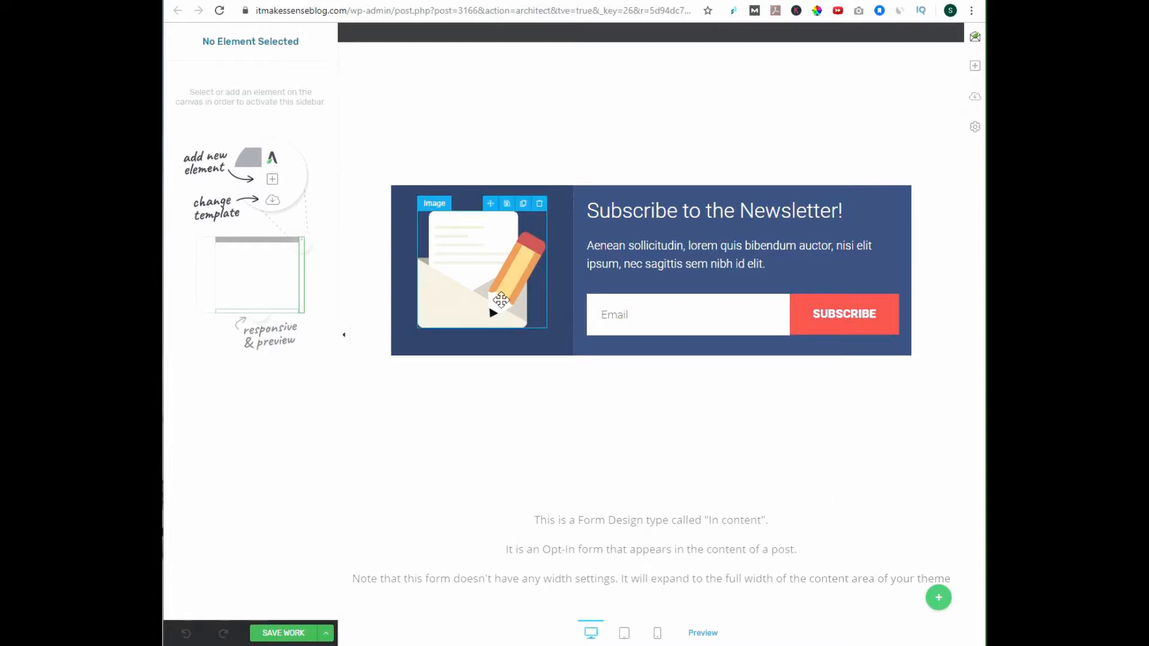
# Replace the form's envelope image with the full-size podcast book cover mock02-1-min.png from the media library
pyautogui.click(479, 276)
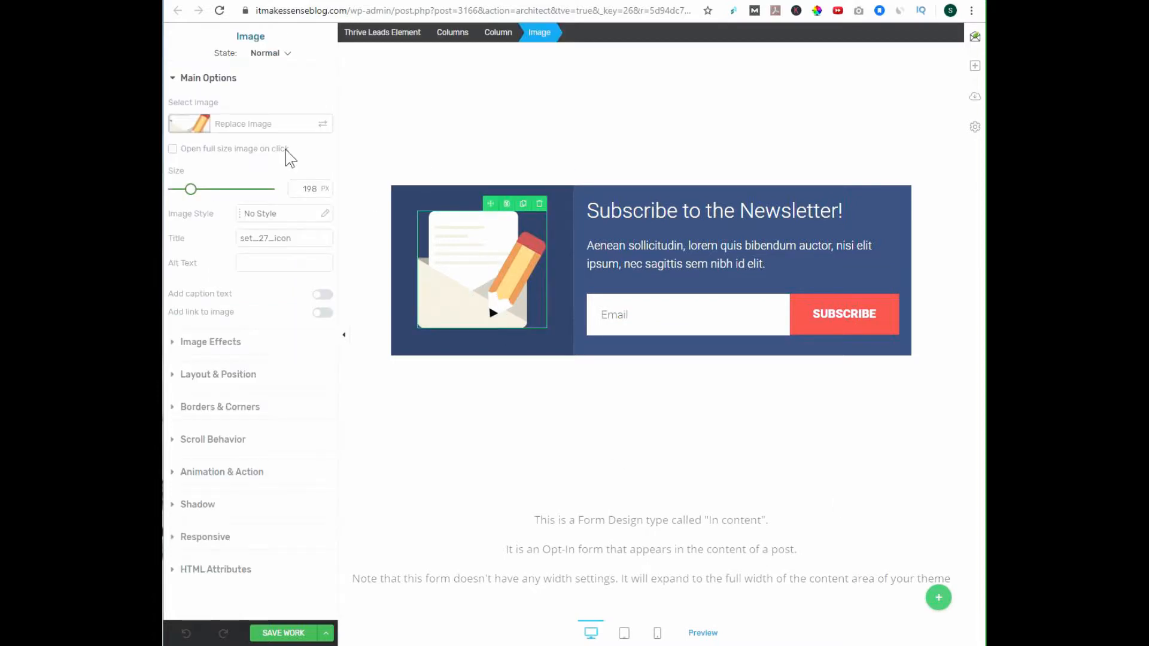
pyautogui.click(219, 123)
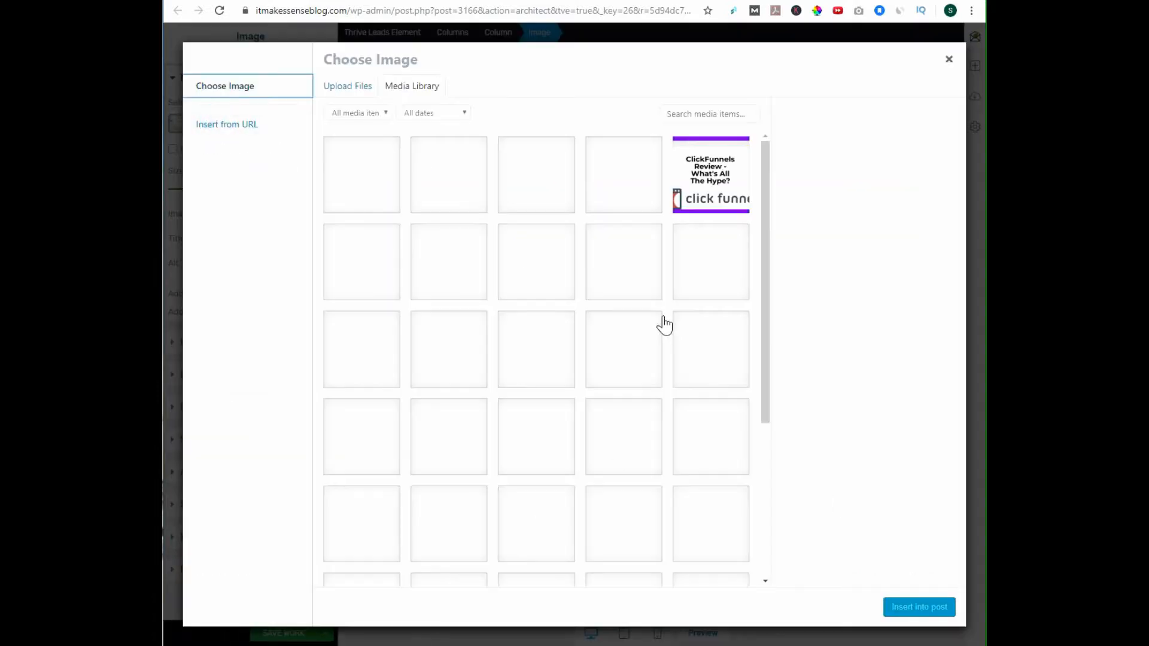
pyautogui.scroll(-10, 657, 384)
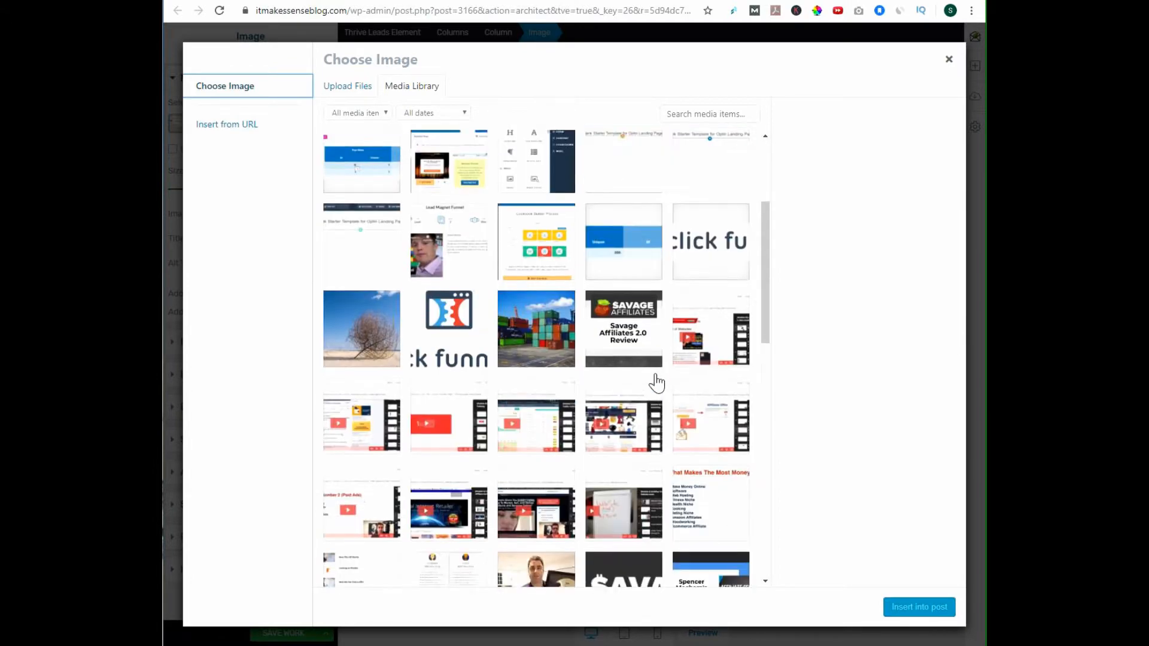
pyautogui.scroll(-5, 657, 383)
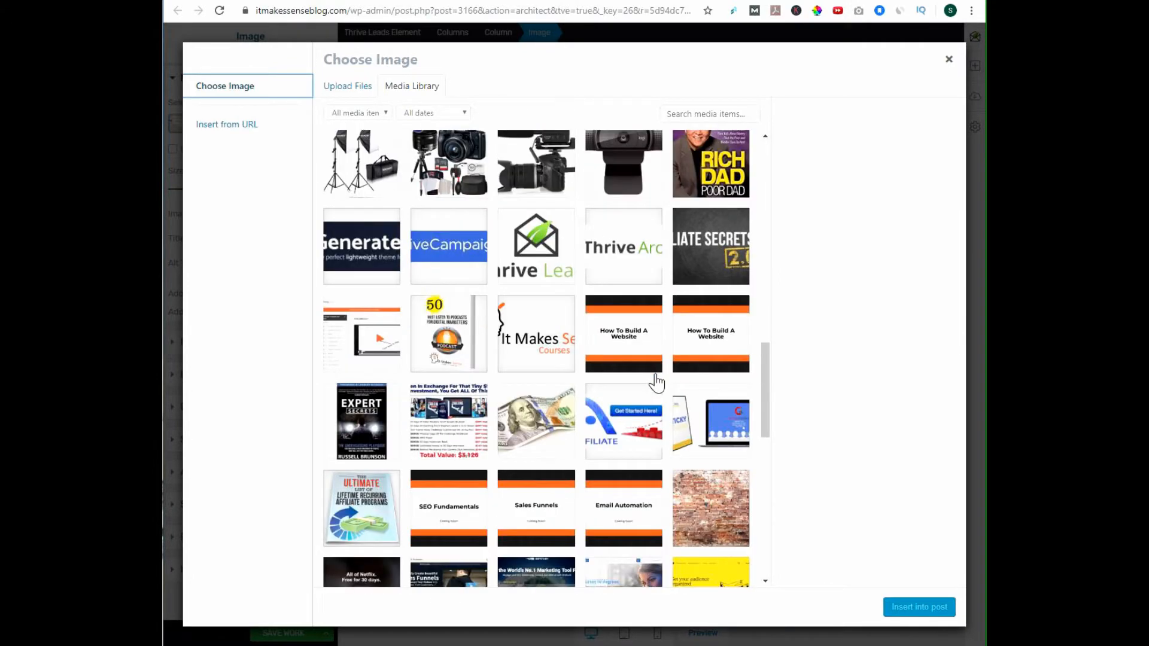
pyautogui.click(448, 201)
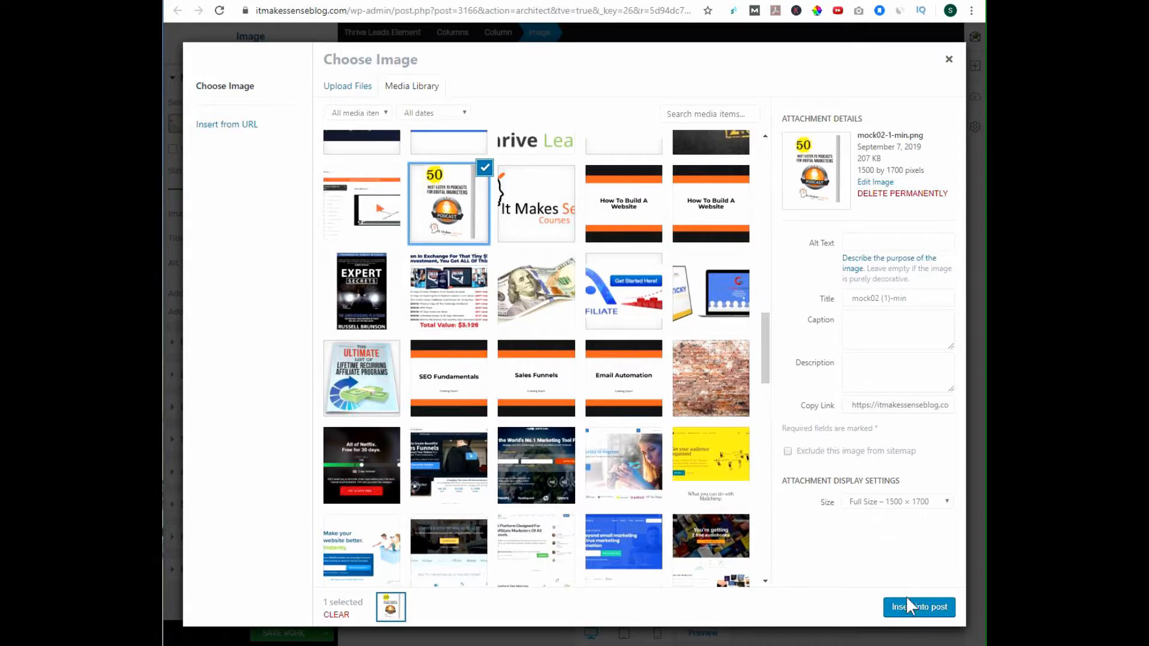
pyautogui.click(907, 605)
pyautogui.click(610, 374)
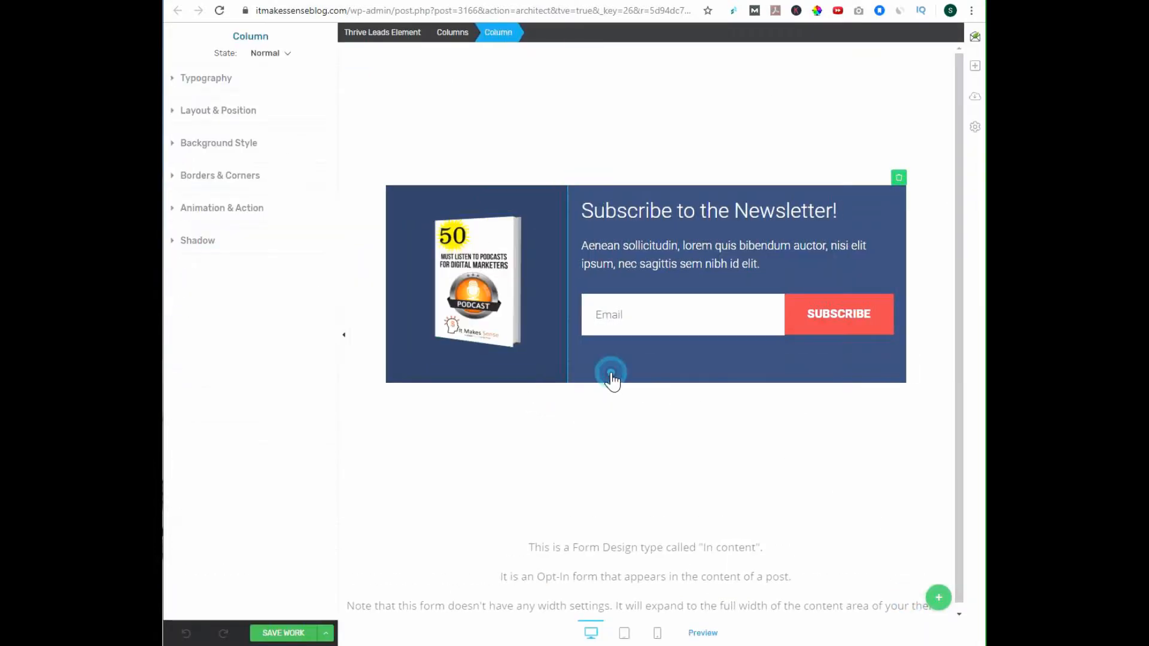
# Set the background colour of the whole Thrive Leads element to the saved orange #fb6e26
pyautogui.click(538, 375)
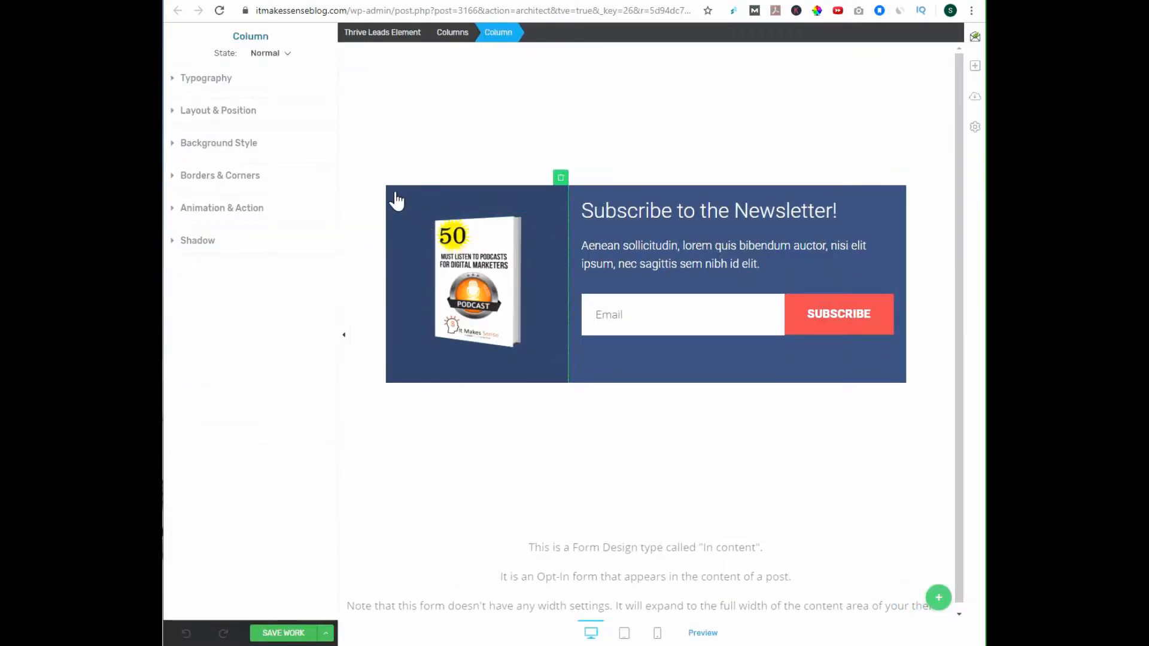
pyautogui.click(403, 32)
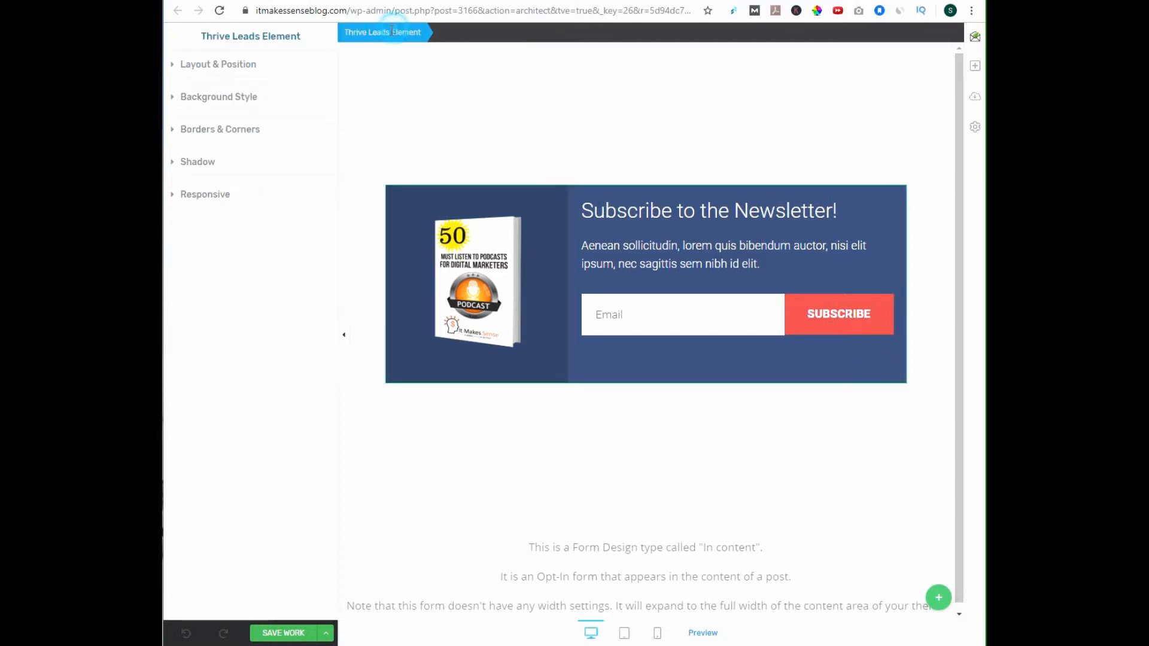
pyautogui.click(174, 97)
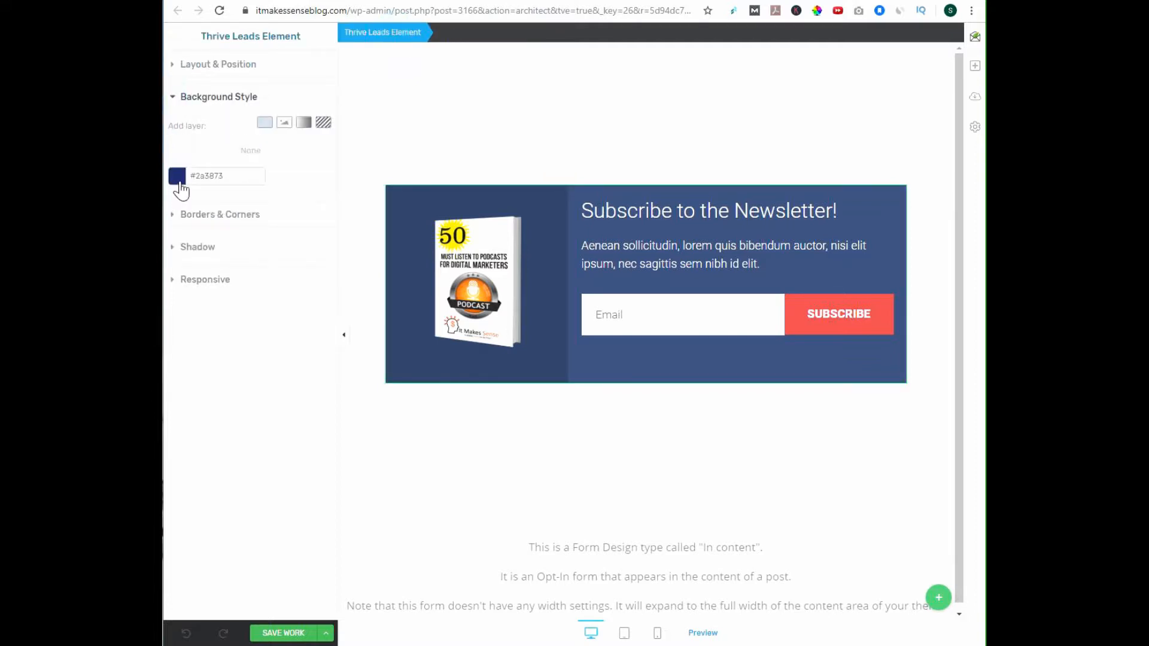
pyautogui.click(179, 187)
pyautogui.click(207, 391)
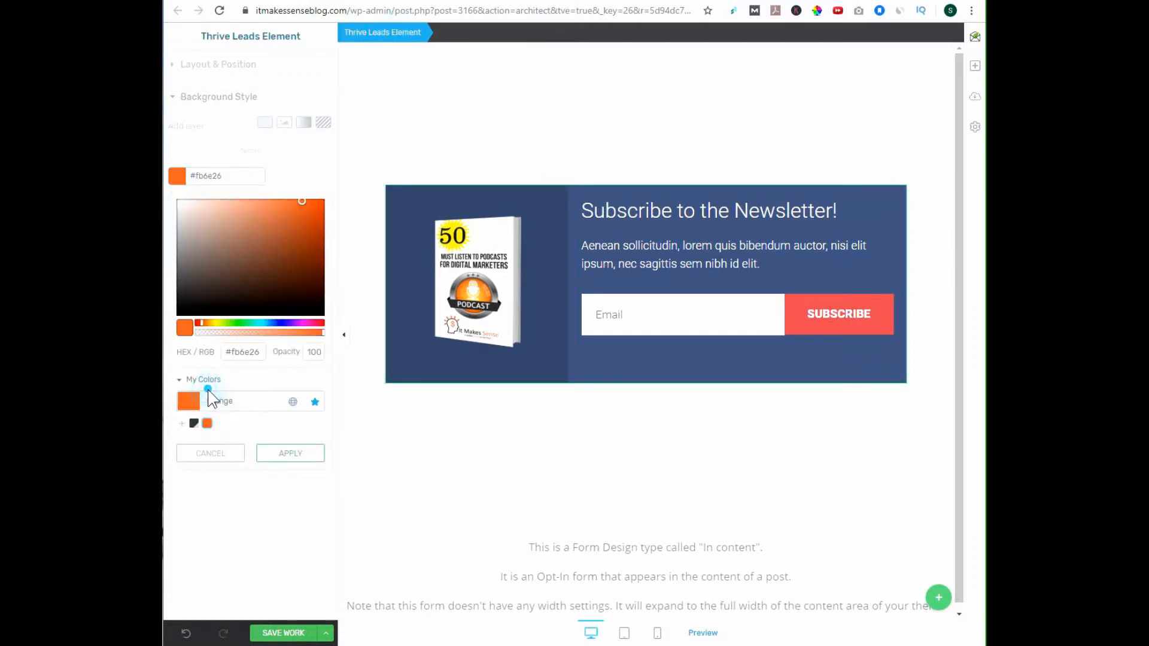
pyautogui.click(281, 453)
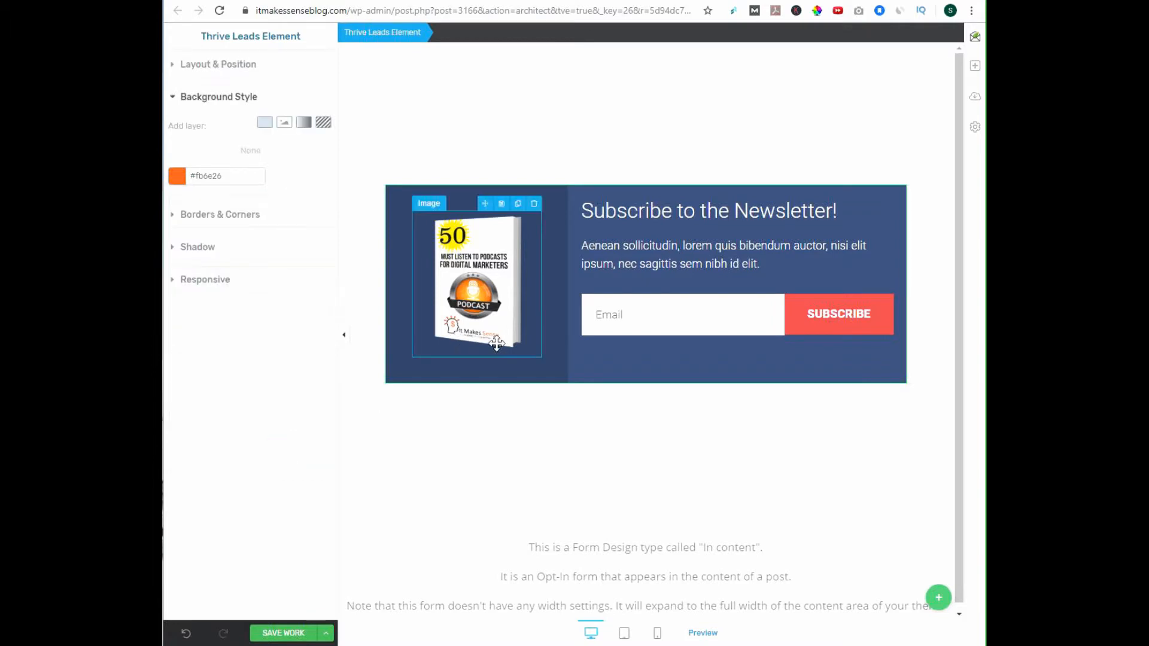
# Set the backgrounds of both the newsletter text column and the book cover column to the saved orange #fb6e26
pyautogui.click(581, 375)
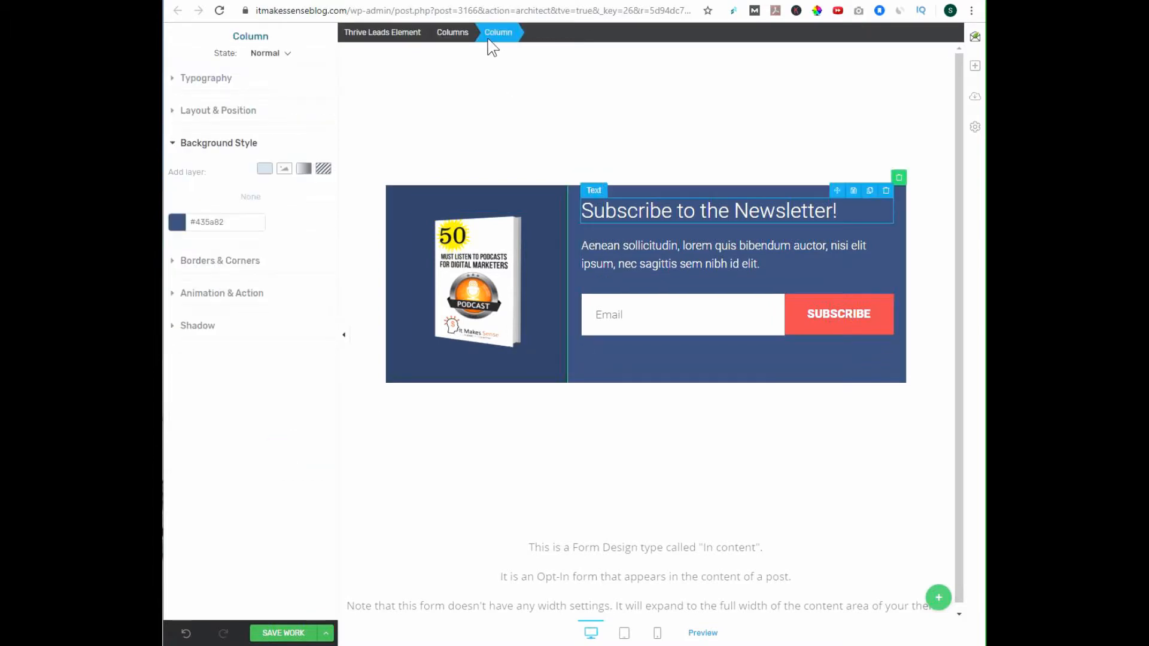
pyautogui.click(179, 224)
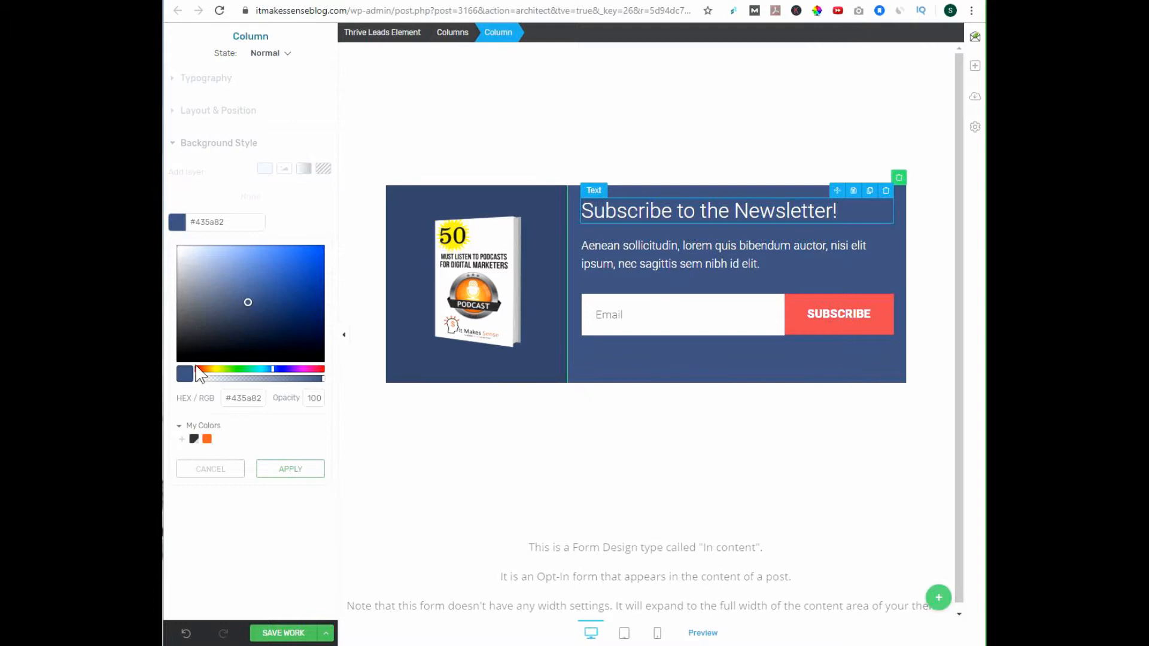
pyautogui.click(204, 446)
pyautogui.click(418, 367)
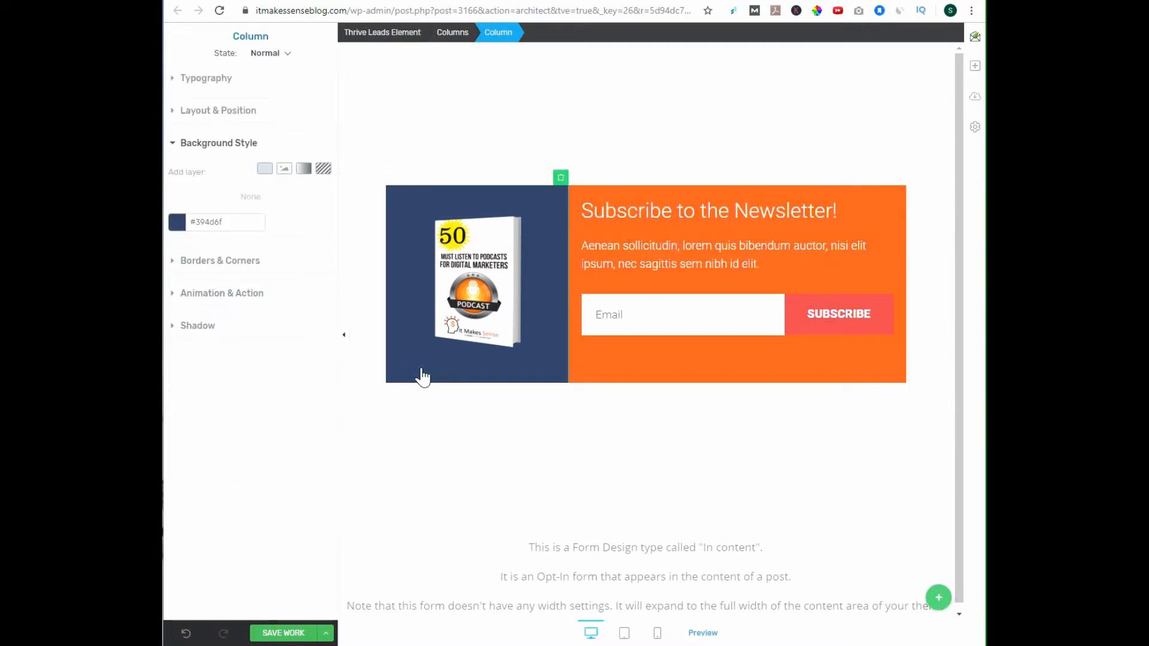
pyautogui.click(177, 222)
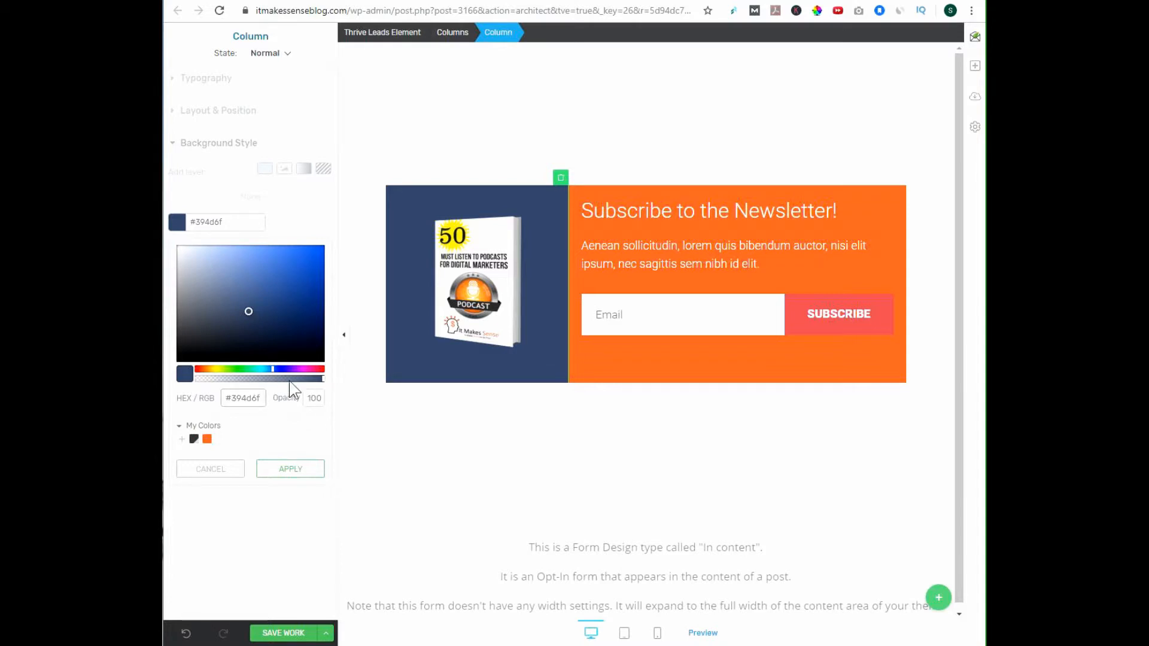
pyautogui.click(207, 440)
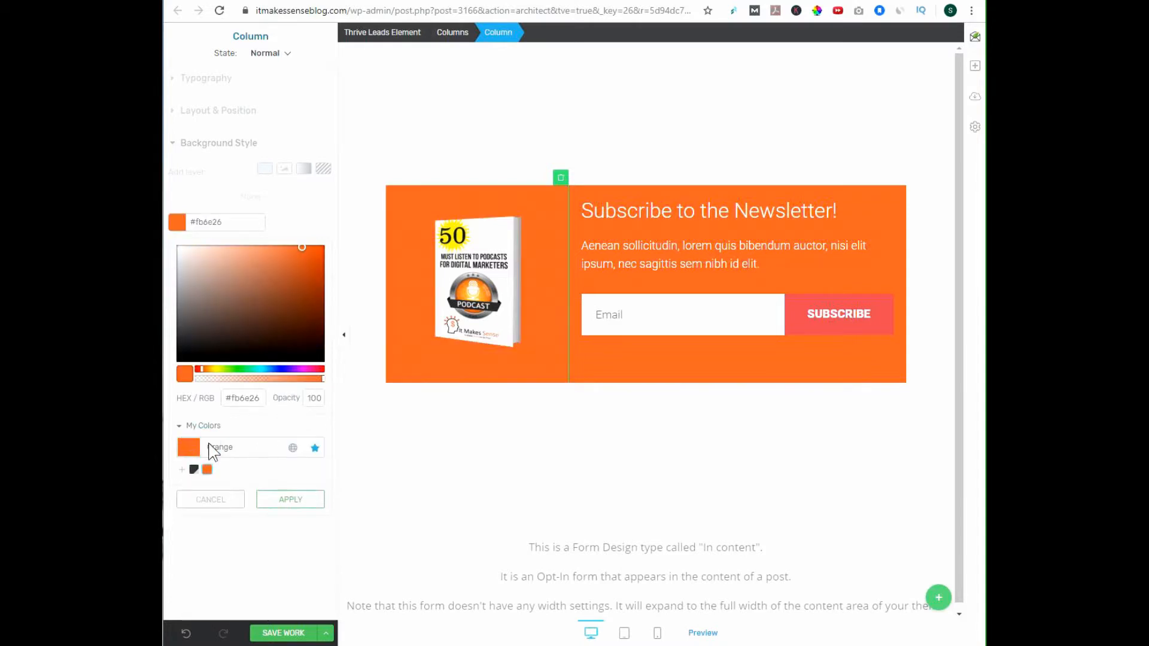
pyautogui.click(303, 501)
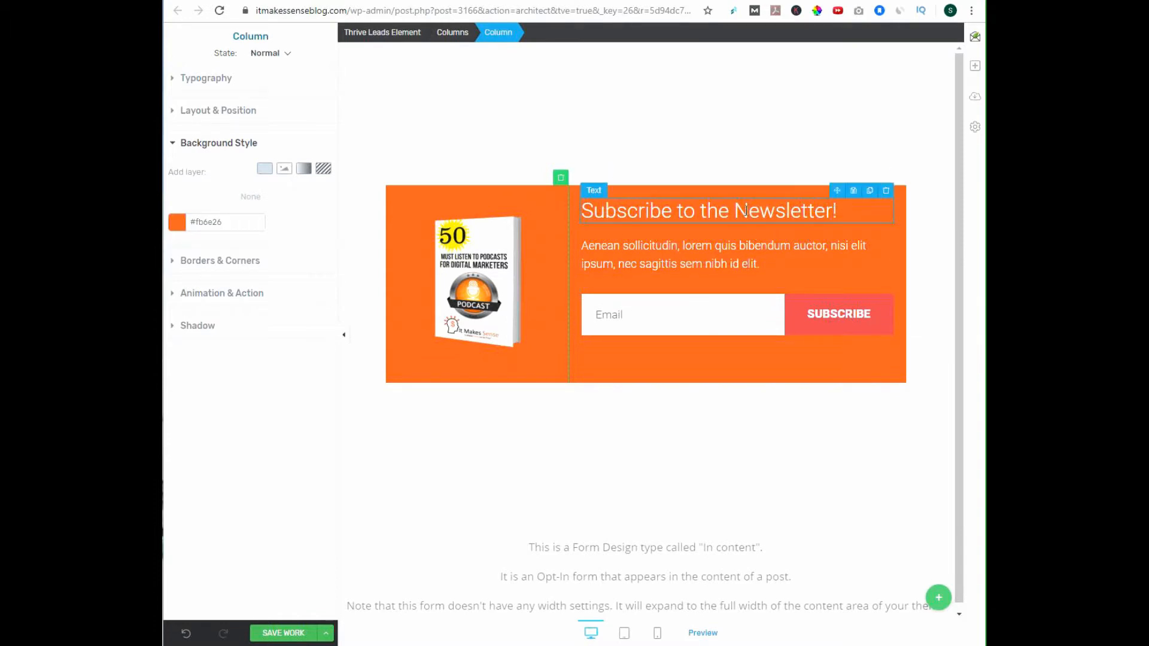
# Rewrite the form heading to read "Sign up to receive my weekly Newsletter!"
pyautogui.click(765, 264)
pyautogui.moveTo(762, 264); pyautogui.dragTo(574, 259)
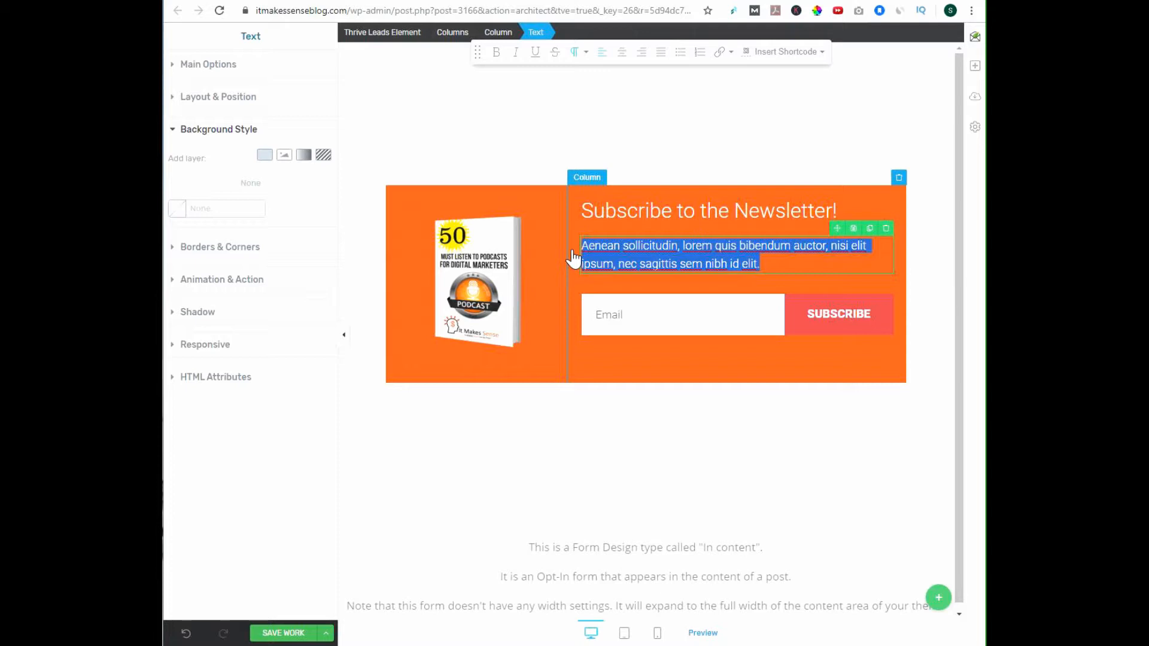
pyautogui.click(659, 205)
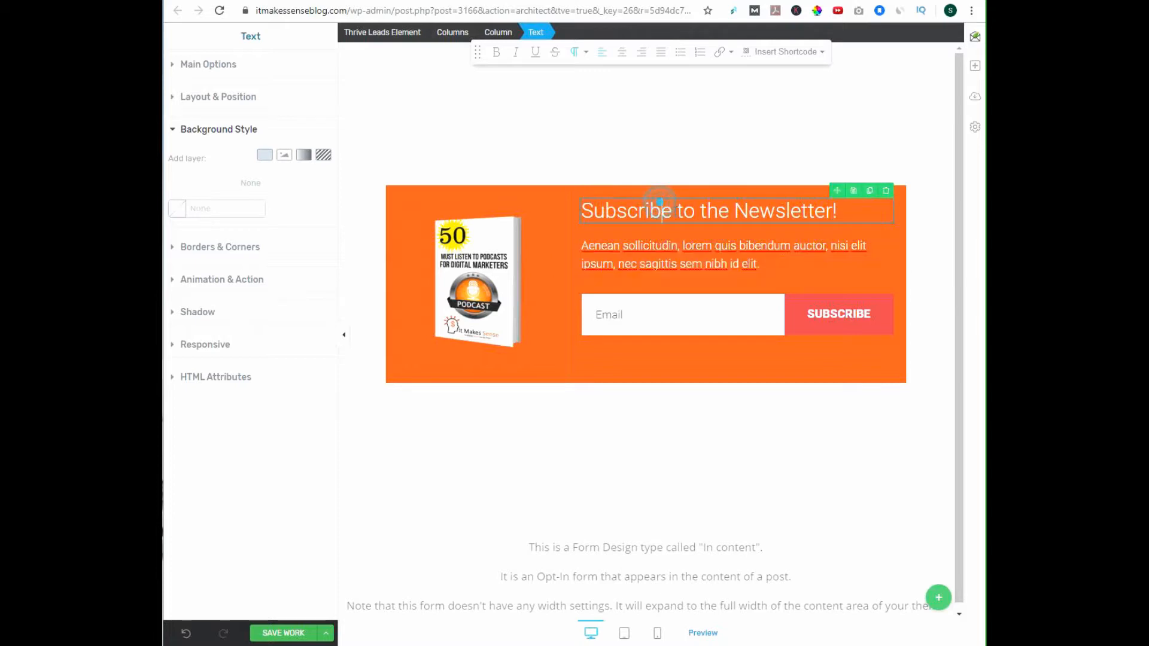
pyautogui.click(677, 210)
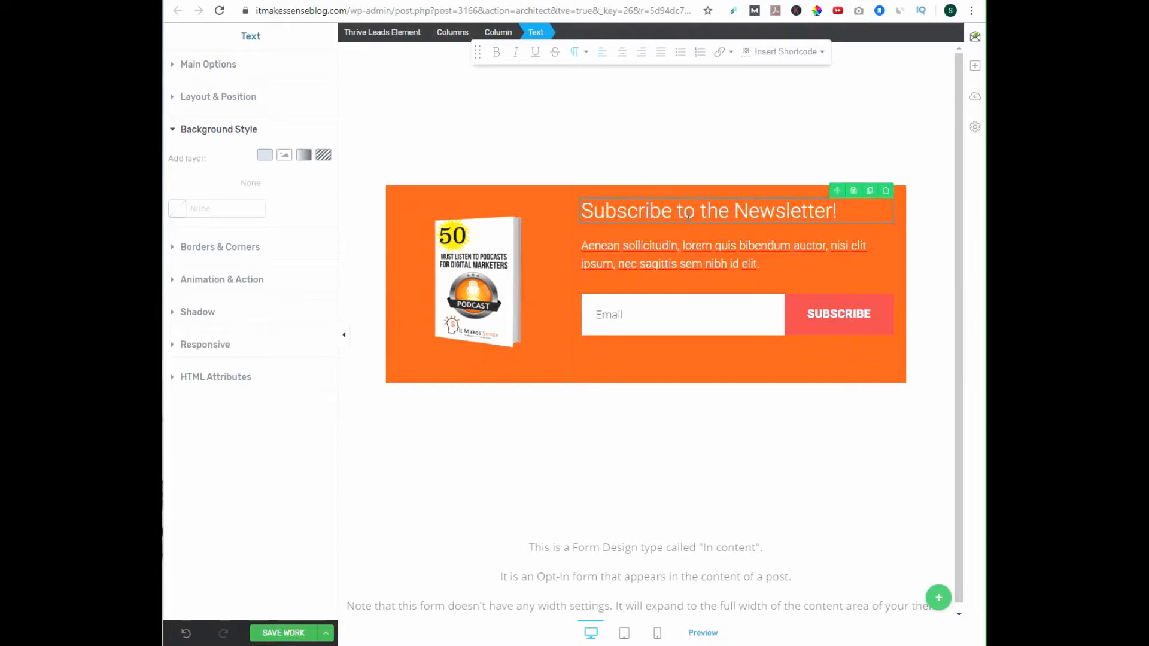
pyautogui.press('BackSpace')
pyautogui.press('BackSpace')
pyautogui.press('BackSpace')
pyautogui.press('BackSpace')
pyautogui.press('BackSpace')
pyautogui.press('BackSpace')
pyautogui.press('BackSpace')
pyautogui.press('BackSpace')
pyautogui.press('BackSpace')
pyautogui.write('i')
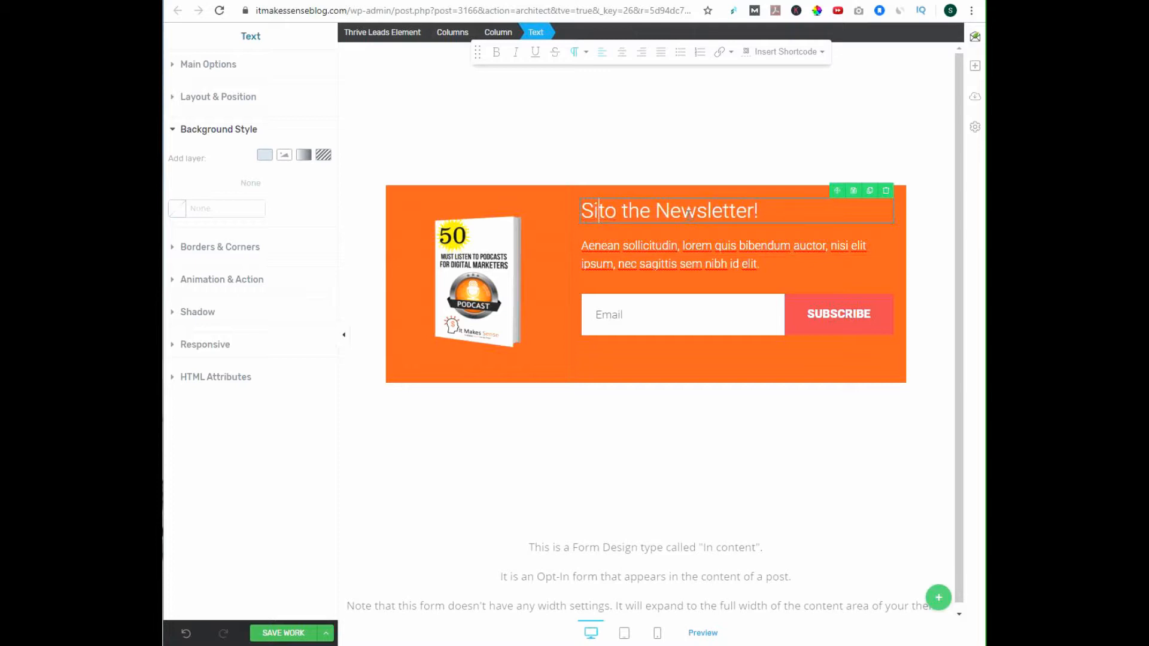
pyautogui.write('gn up ')
pyautogui.write('to rece')
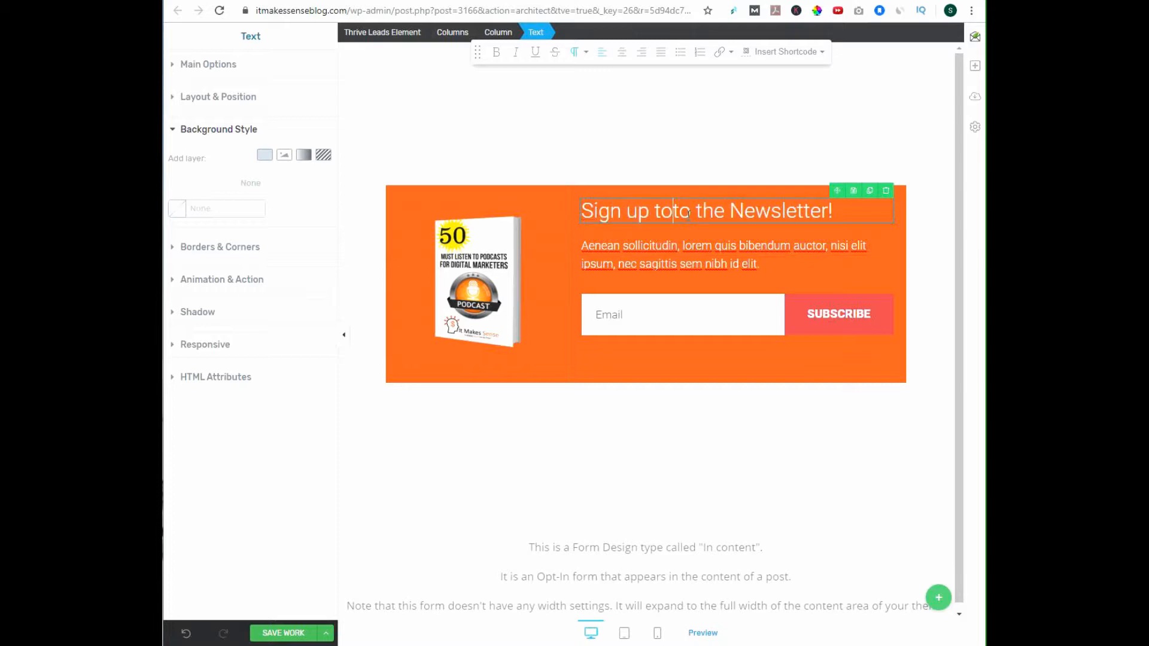
pyautogui.write('my weekly ')
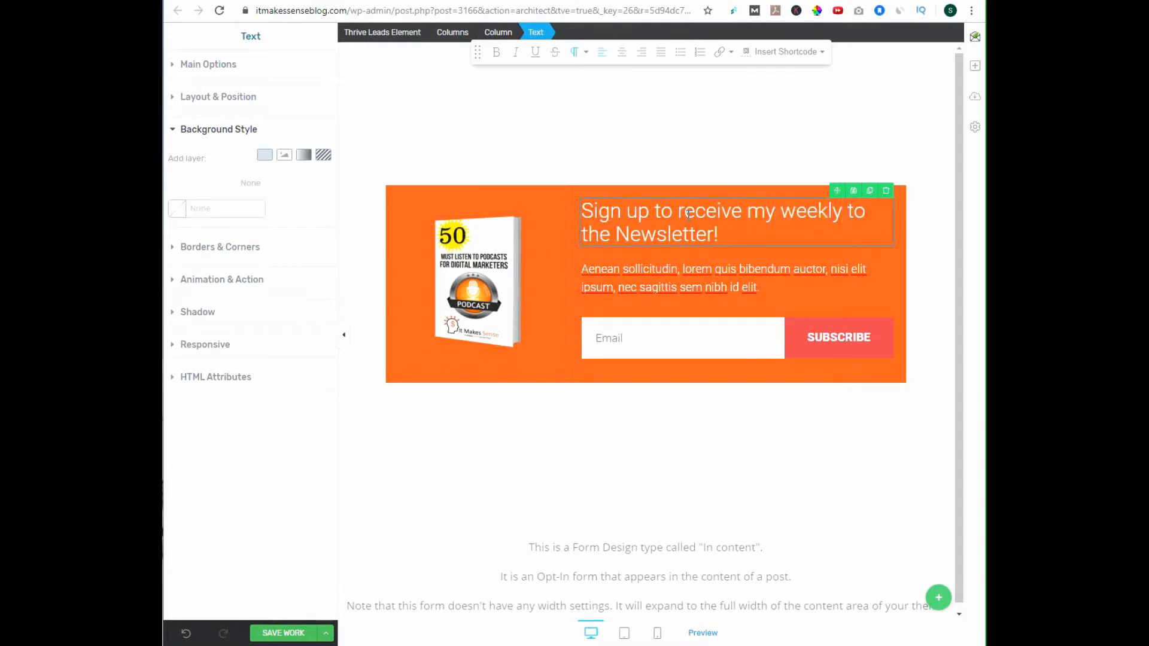
pyautogui.write('new')
pyautogui.press('BackSpace')
pyautogui.press('BackSpace')
pyautogui.press('BackSpace')
pyautogui.press('BackSpace')
pyautogui.press('Delete')
pyautogui.press('Delete')
pyautogui.press('Delete')
pyautogui.press('Delete')
pyautogui.press('Delete')
pyautogui.press('Delete')
pyautogui.press('Delete')
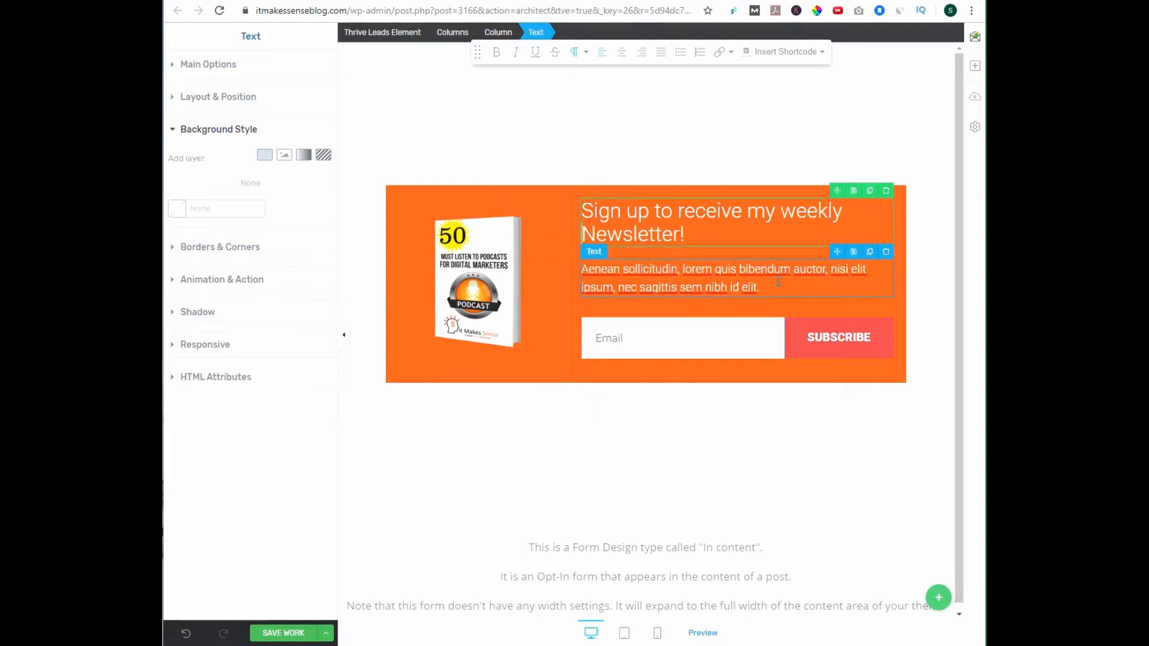
# Replace the placeholder paragraph with the two-paragraph pitch for the newsletter and the list of top 50 Podcasts every digital marketer must listen to
pyautogui.moveTo(770, 287); pyautogui.dragTo(580, 267)
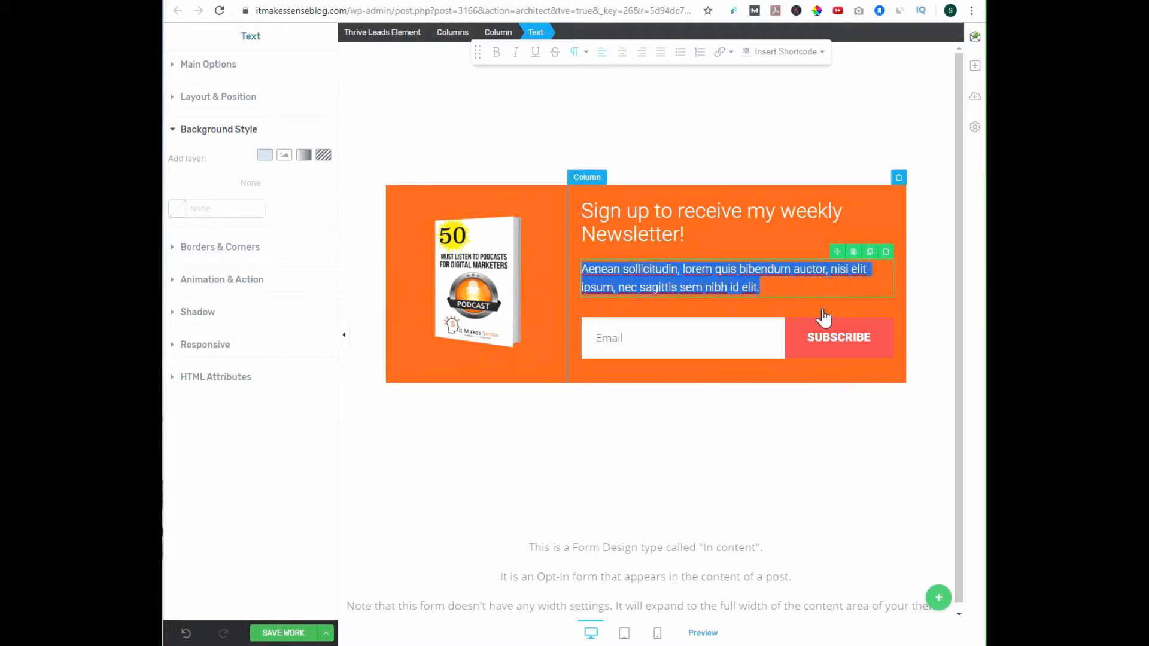
pyautogui.write('Sign up to')
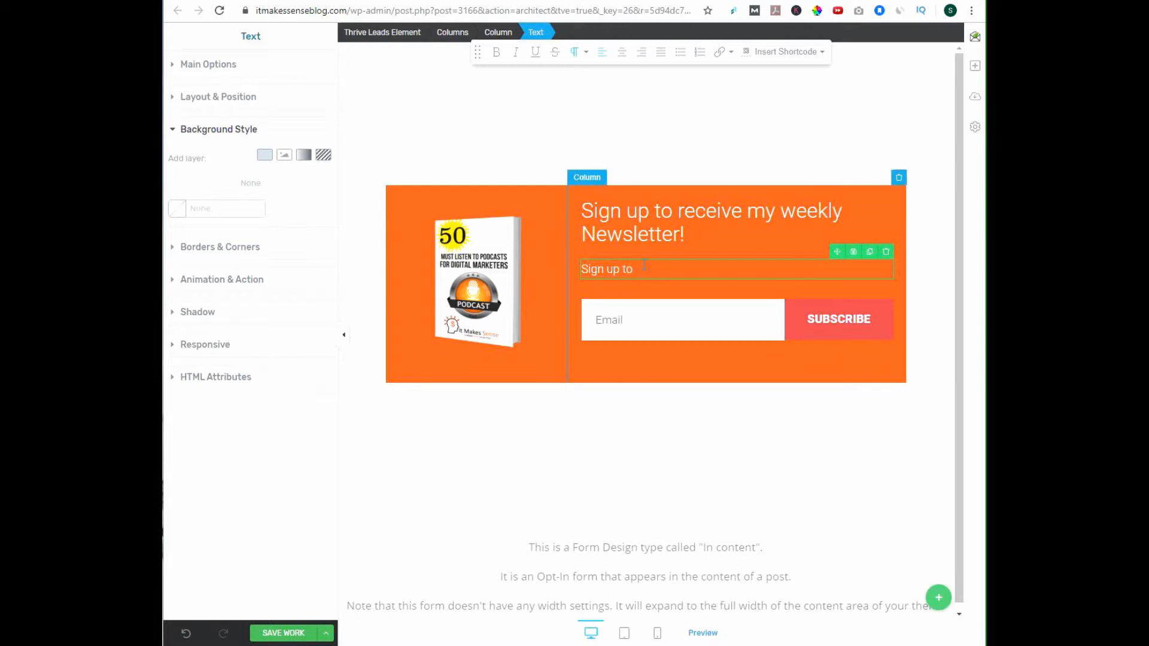
pyautogui.moveTo(636, 269); pyautogui.dragTo(583, 269)
pyautogui.write("Sign up to receive my weekly newsletter, and I will send you my list of the top 50 Podcasts that every digital marketer must listen to. I've done hours and hours of research, and have put together the best 50 Podcasts that will help you stay motivated, grow your business, or give you tips and strategies you can implement now.")
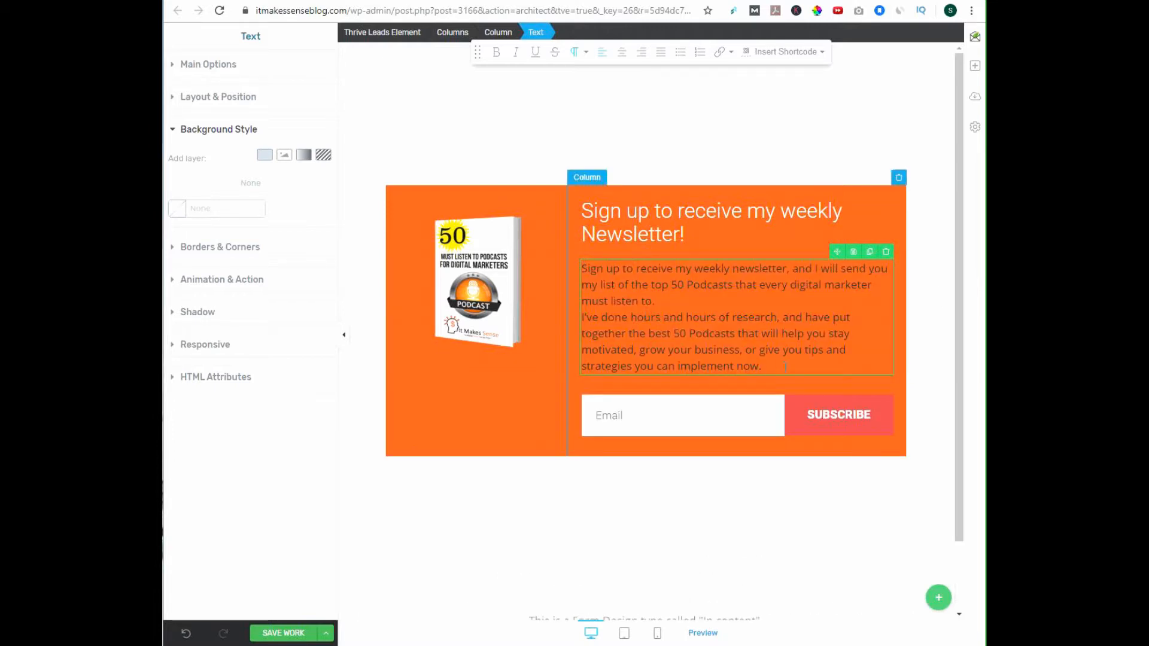
# Set the text colour of the two pitch paragraphs to white, #ffffff
pyautogui.moveTo(785, 366); pyautogui.dragTo(582, 267)
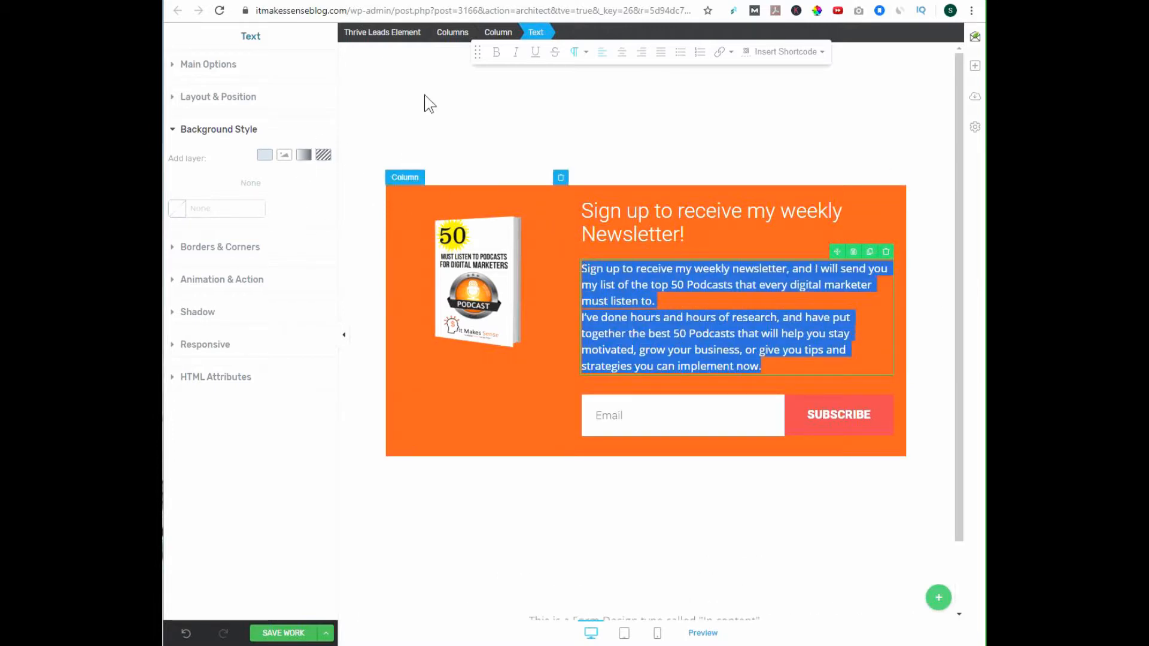
pyautogui.click(174, 64)
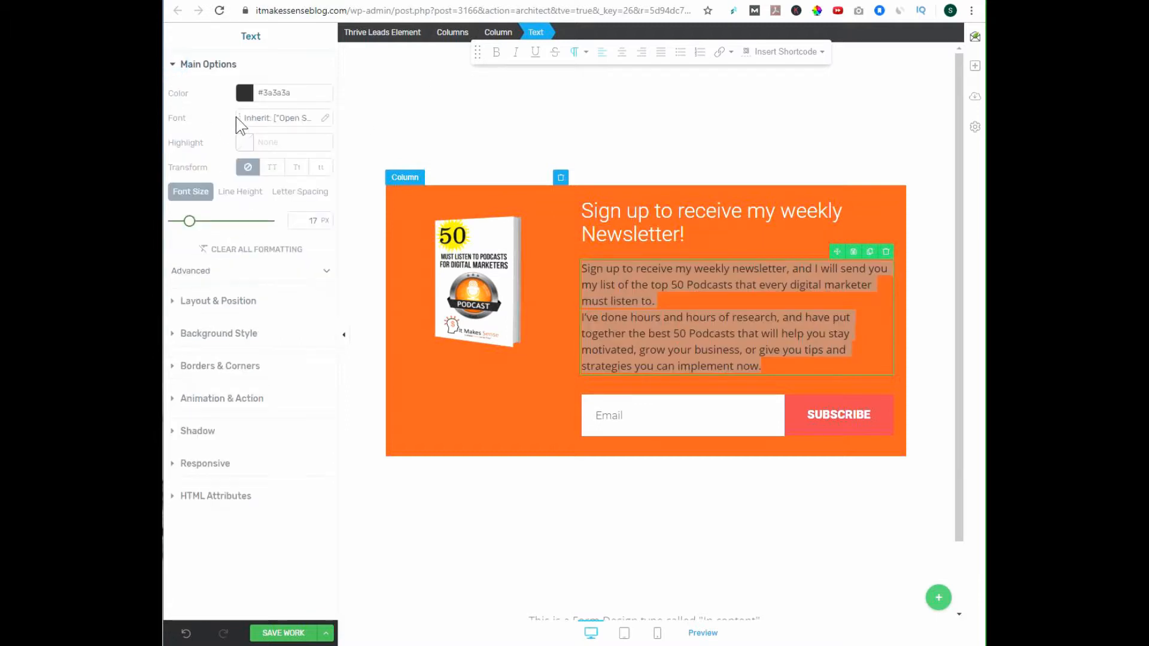
pyautogui.click(245, 93)
pyautogui.moveTo(179, 211); pyautogui.dragTo(166, 102)
pyautogui.click(289, 340)
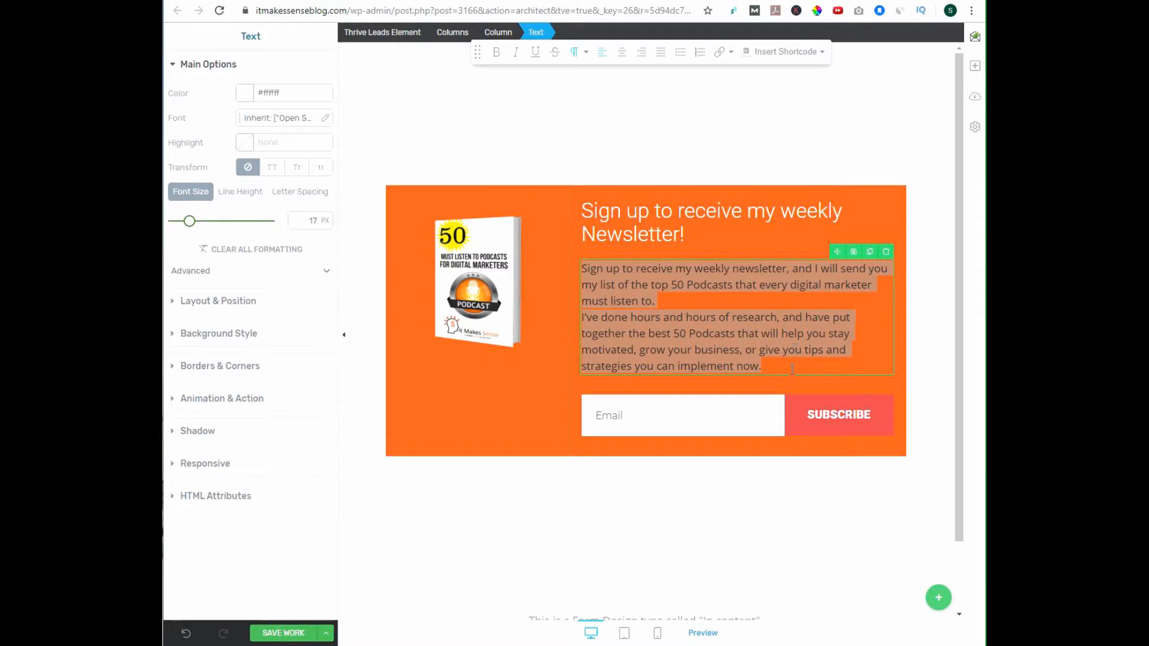
# Center the pitch text and insert a blank line before the paragraph starting "I've done hours and hours of research"
pyautogui.moveTo(792, 370); pyautogui.dragTo(580, 268)
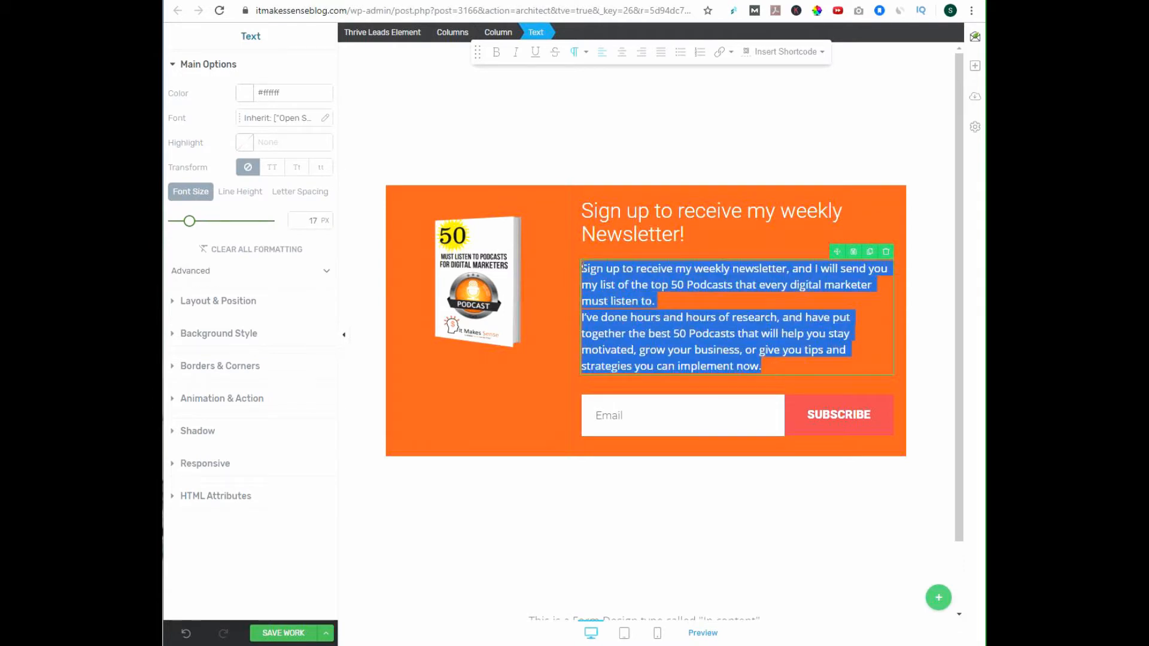
pyautogui.click(618, 51)
pyautogui.click(741, 334)
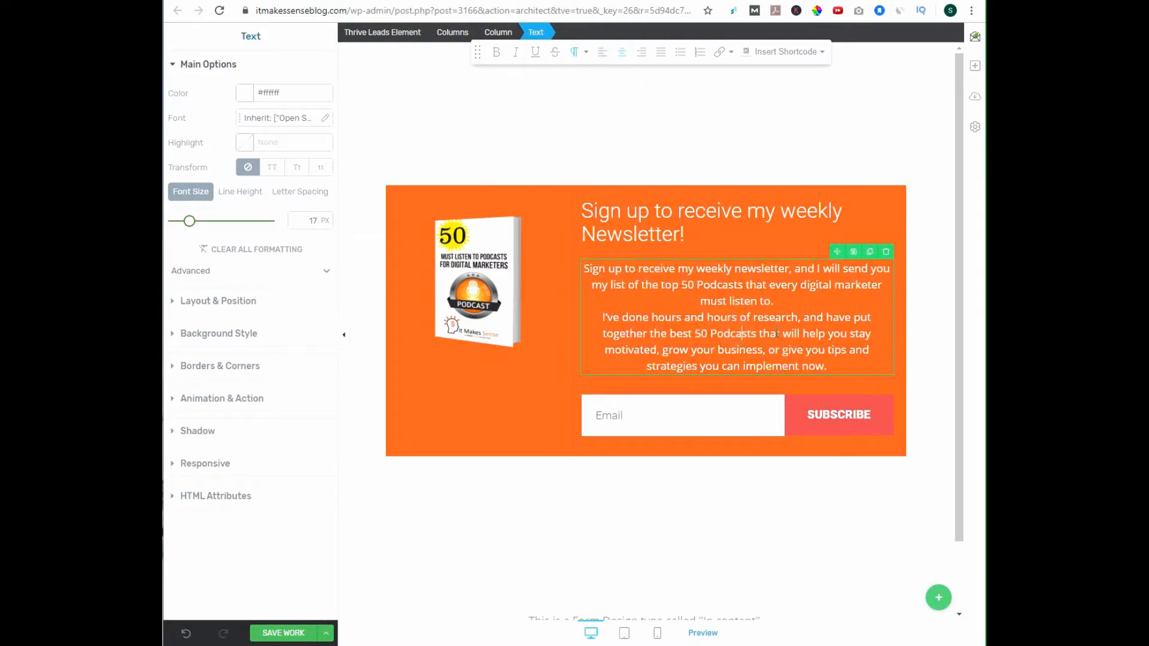
pyautogui.click(603, 317)
pyautogui.press('Return')
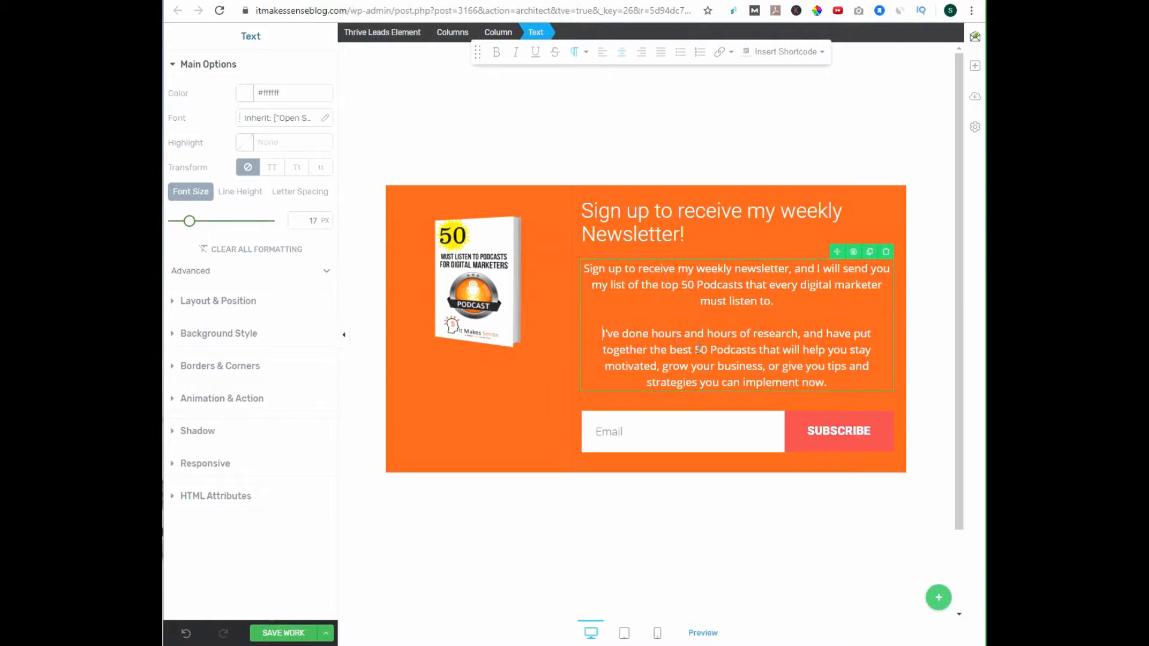
# Center the form heading and enlarge its font size to 49 px
pyautogui.click(686, 235)
pyautogui.moveTo(685, 234); pyautogui.dragTo(543, 225)
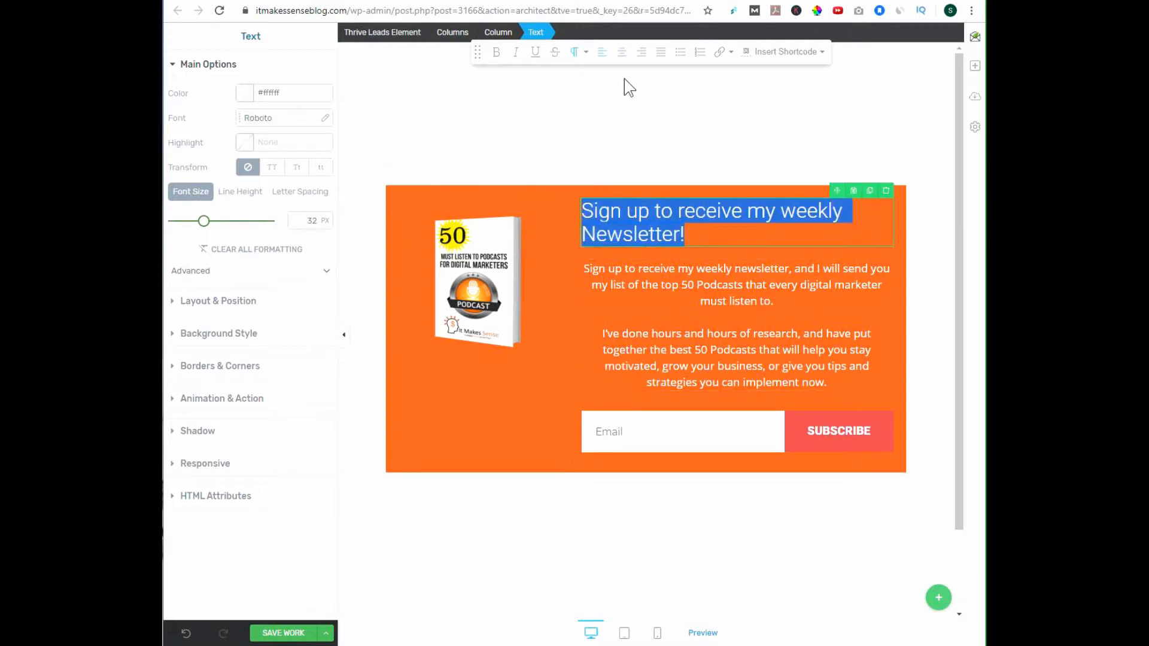
pyautogui.click(622, 52)
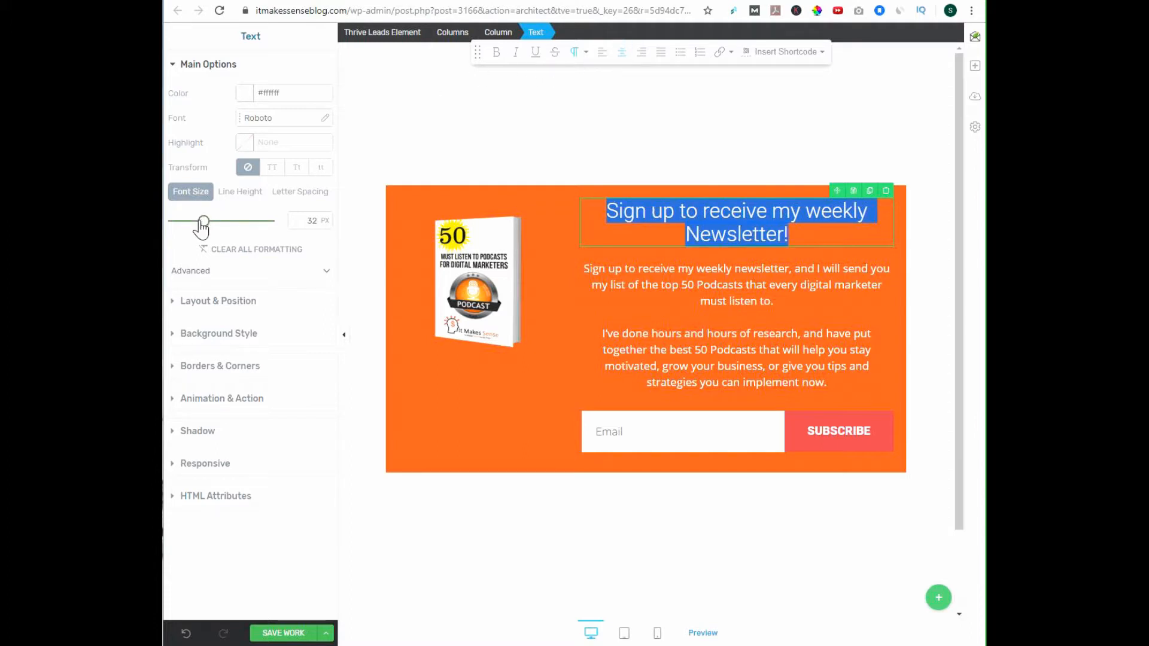
pyautogui.moveTo(204, 221); pyautogui.dragTo(221, 223)
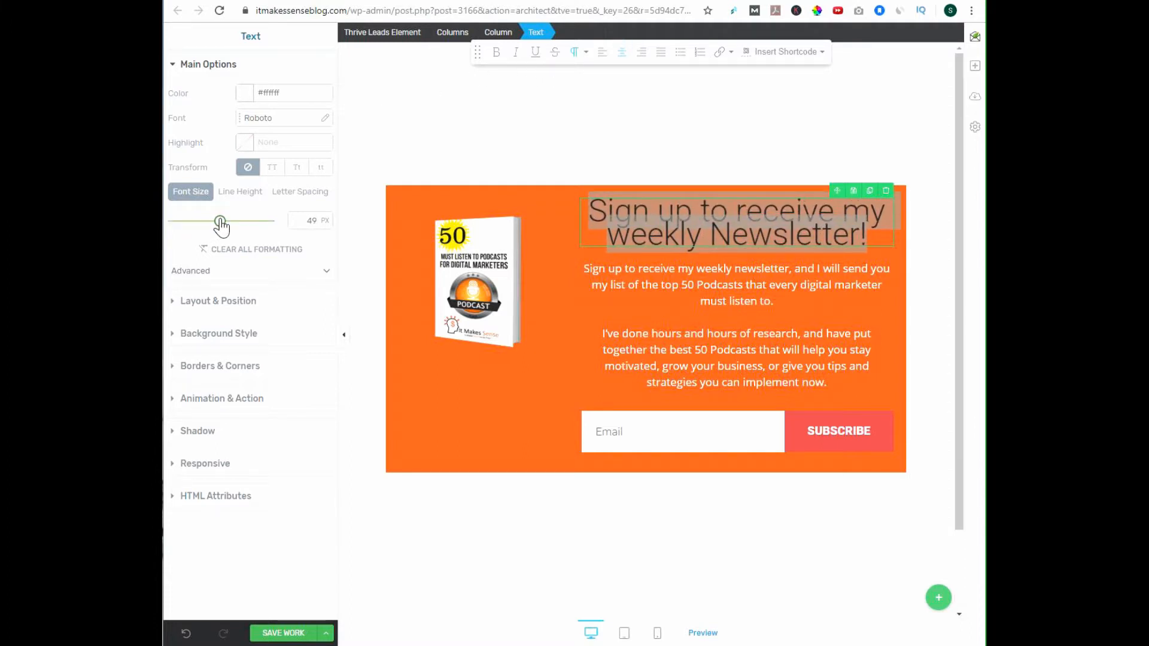
pyautogui.click(665, 546)
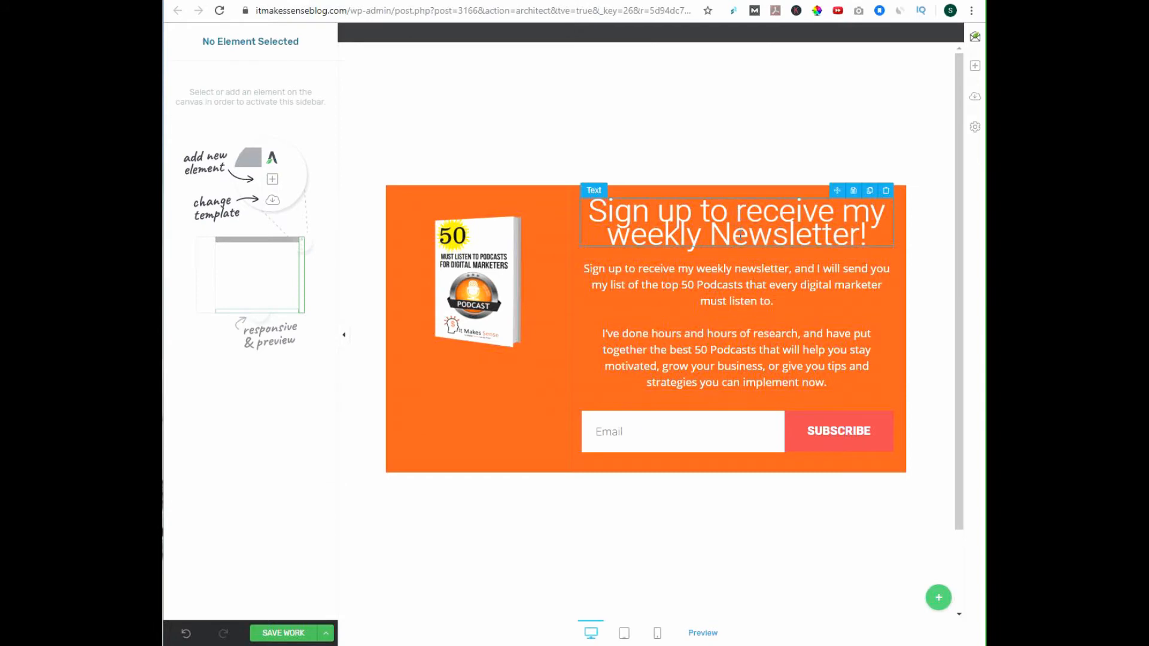
# Set the heading's bottom margin to 50 px and increase its top padding
pyautogui.click(681, 231)
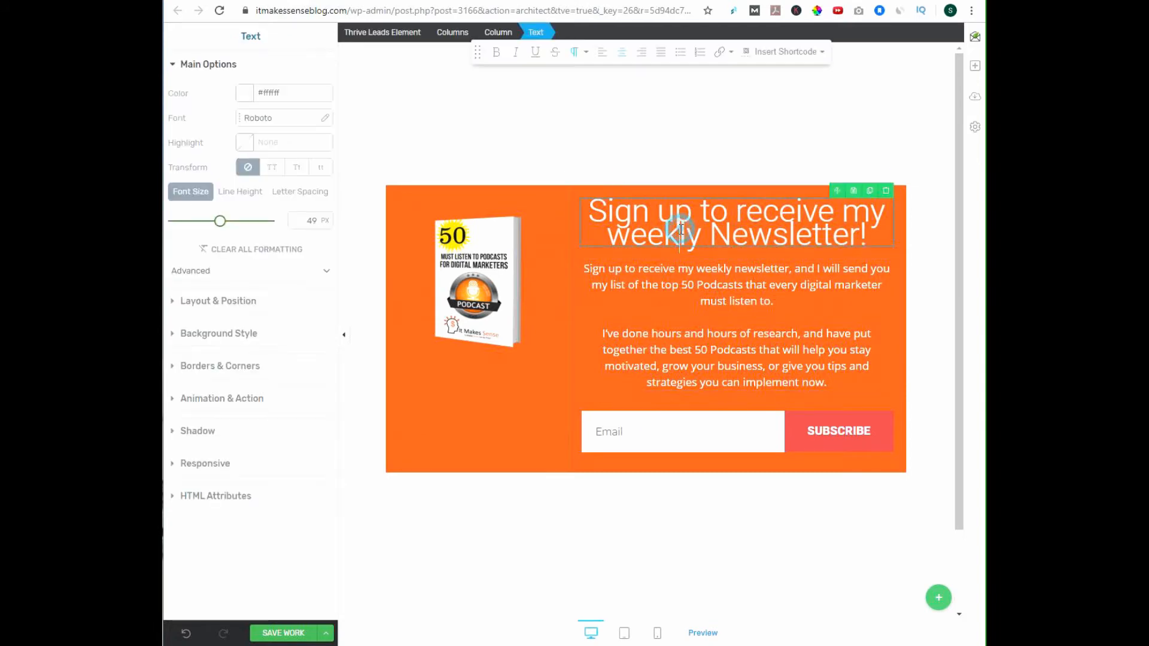
pyautogui.click(174, 301)
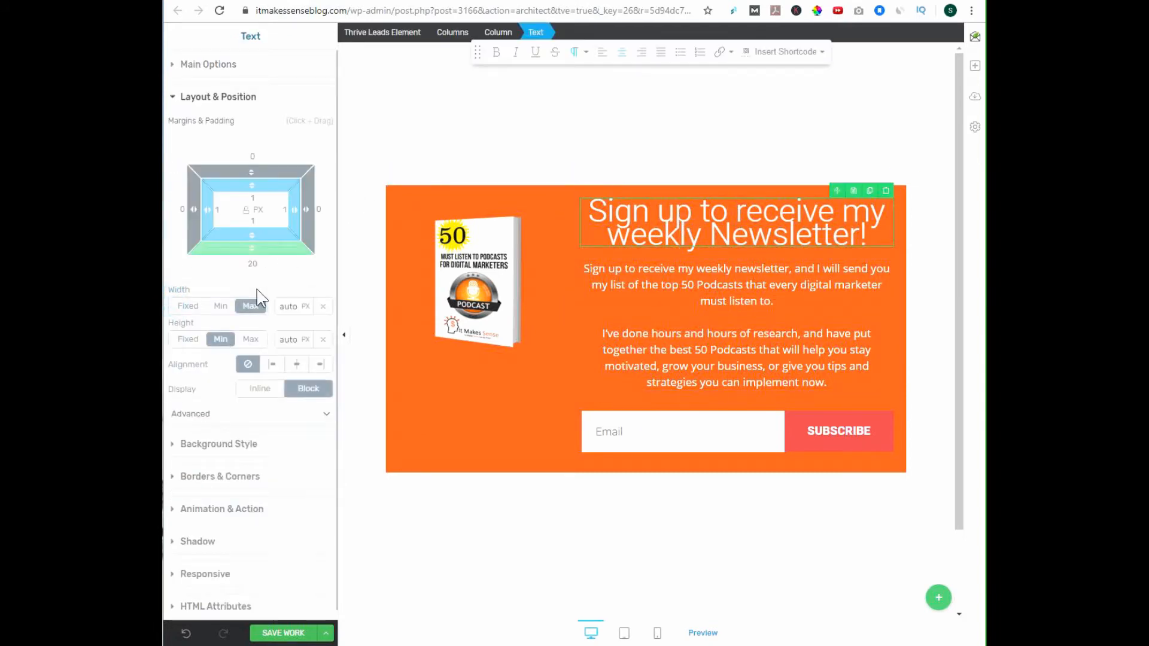
pyautogui.moveTo(252, 246); pyautogui.dragTo(250, 285)
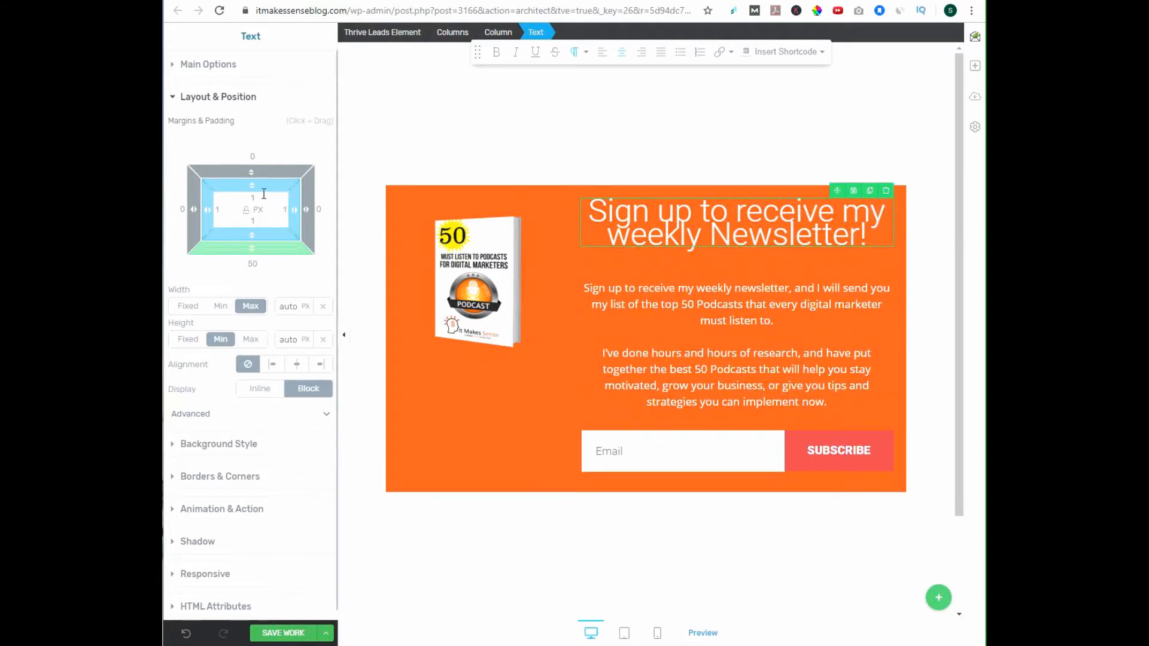
pyautogui.moveTo(254, 187); pyautogui.dragTo(258, 219)
pyautogui.click(767, 576)
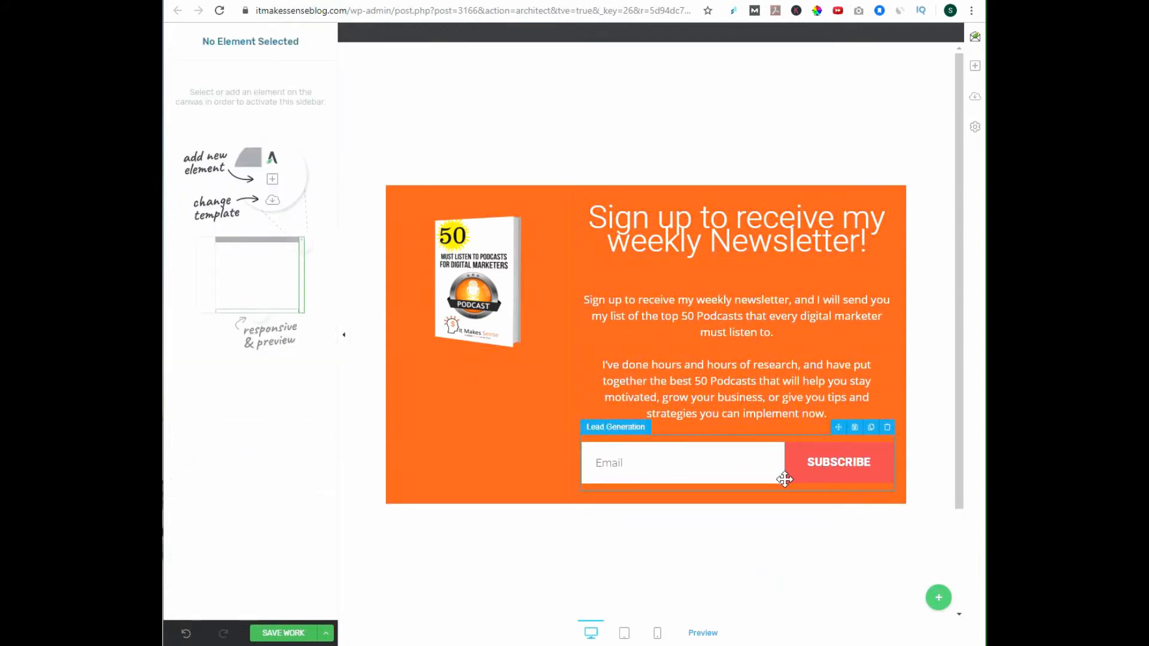
# Set the Subscribe button's master colour to dark grey #3d3d3d and finish editing the form elements
pyautogui.click(825, 473)
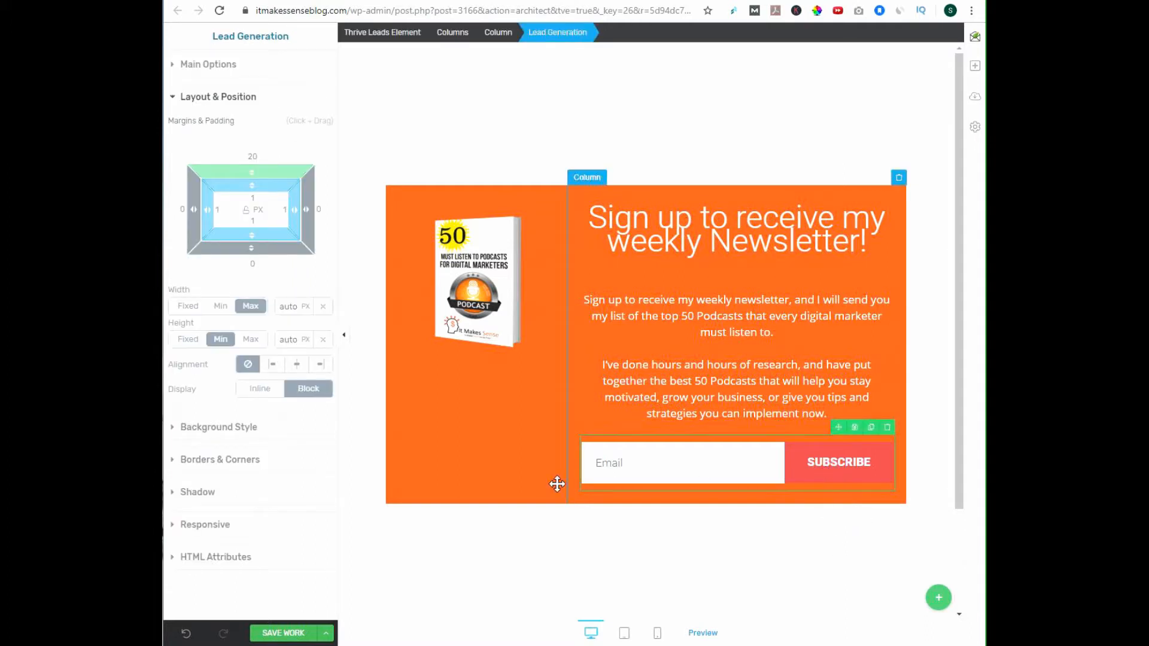
pyautogui.click(171, 429)
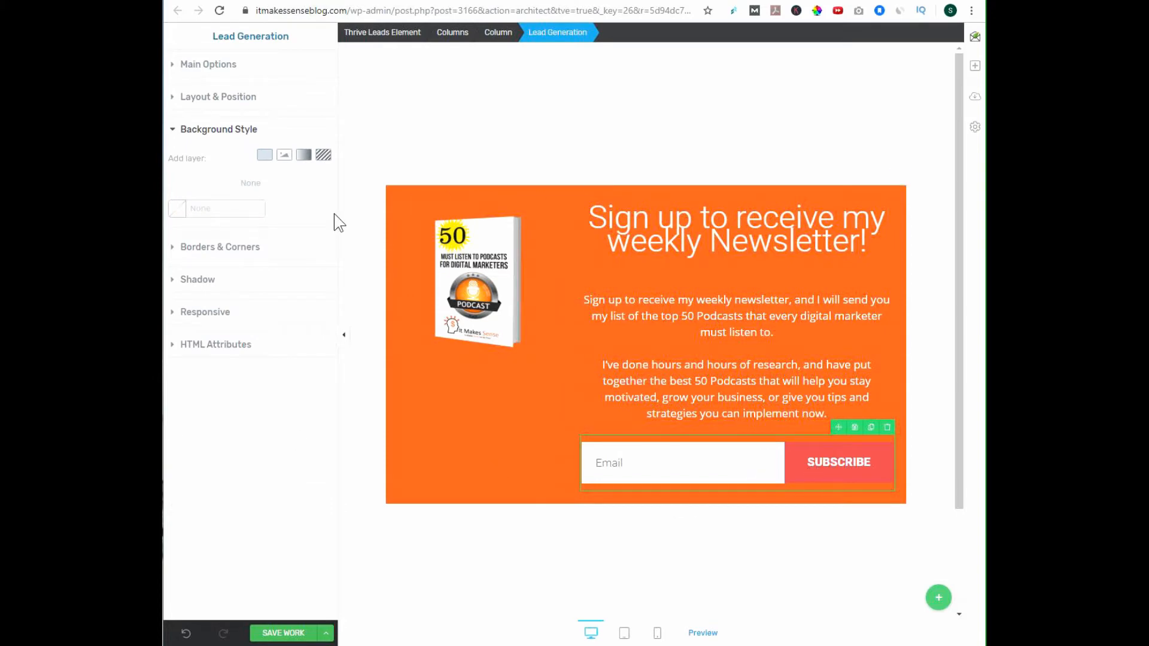
pyautogui.click(174, 66)
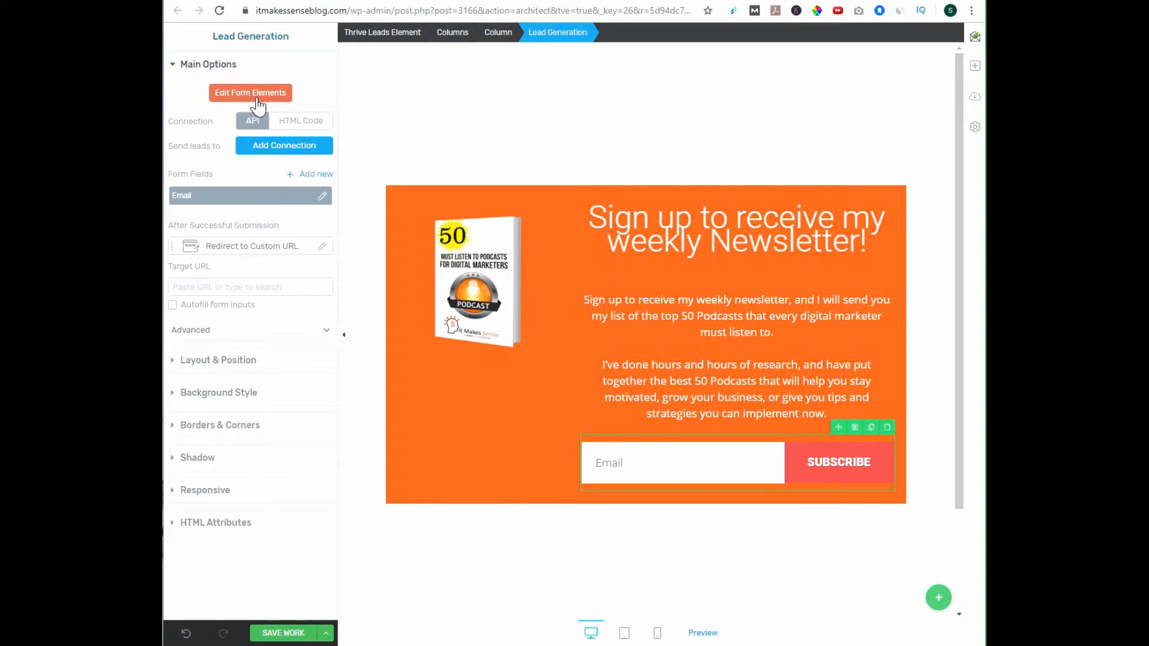
pyautogui.click(255, 97)
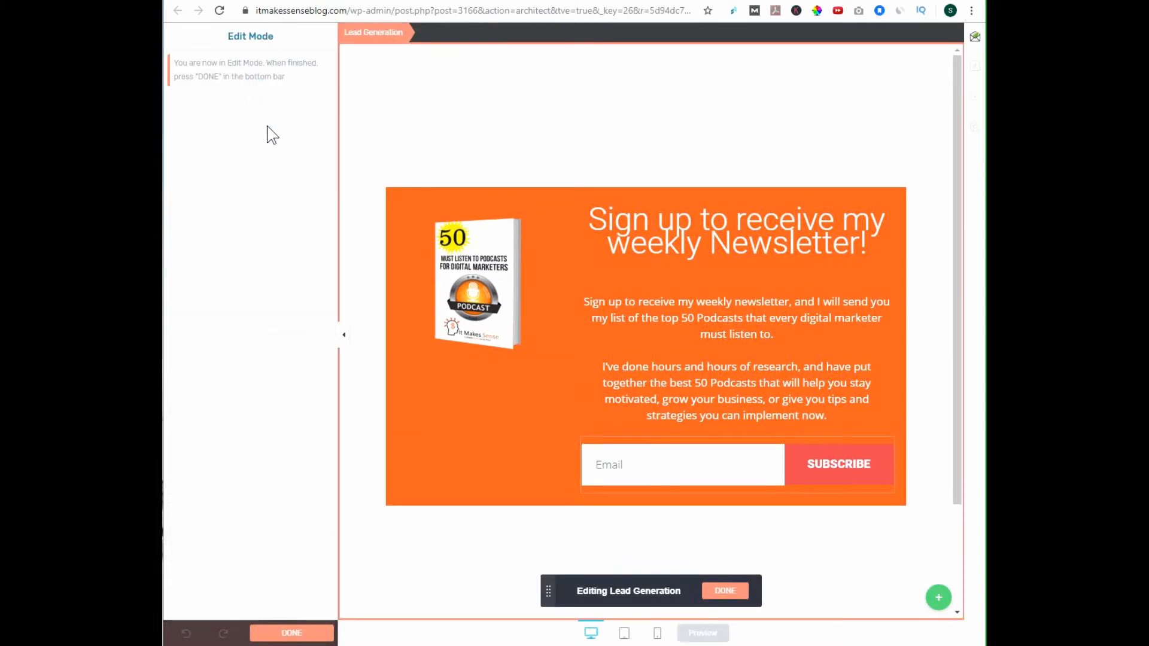
pyautogui.click(807, 477)
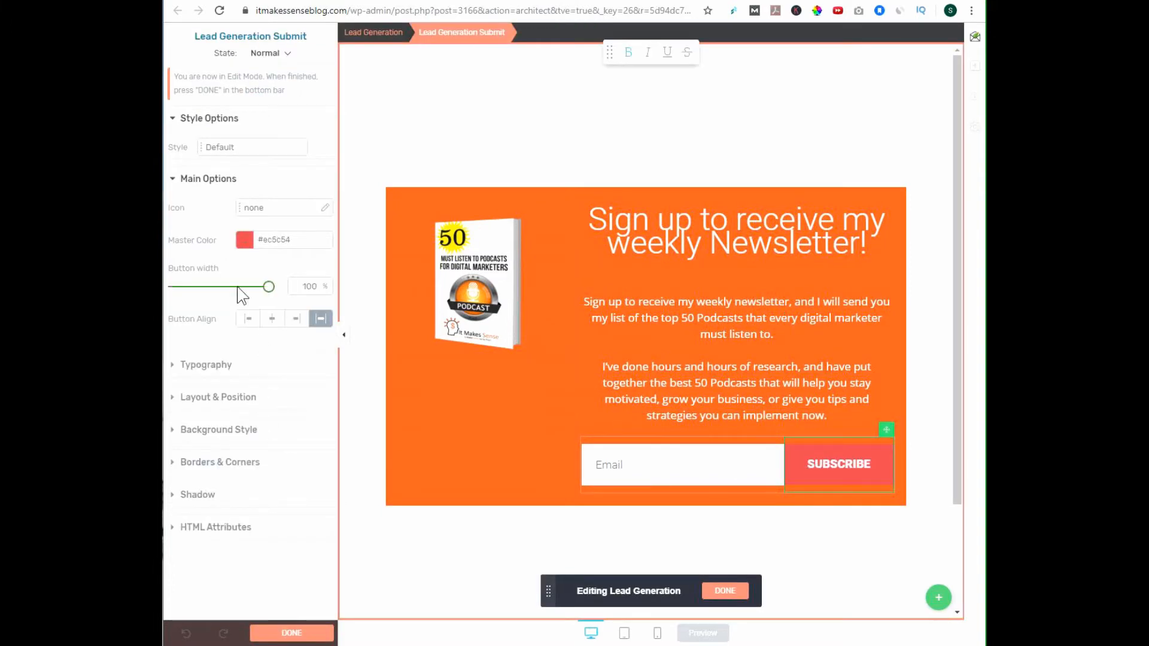
pyautogui.click(245, 240)
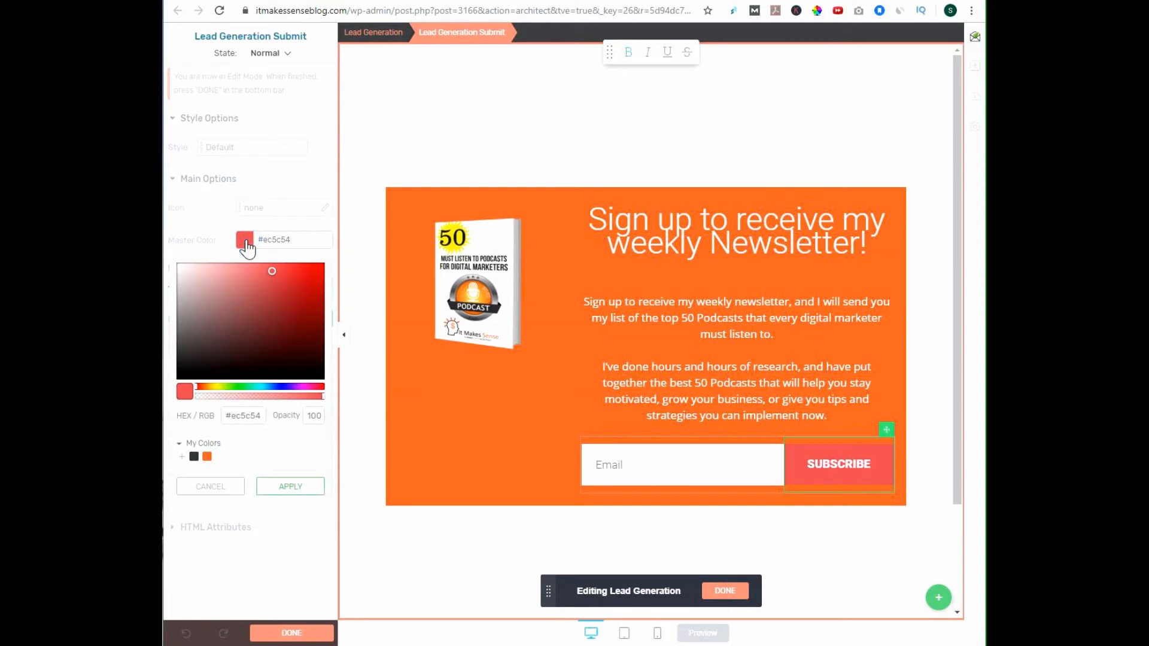
pyautogui.click(193, 456)
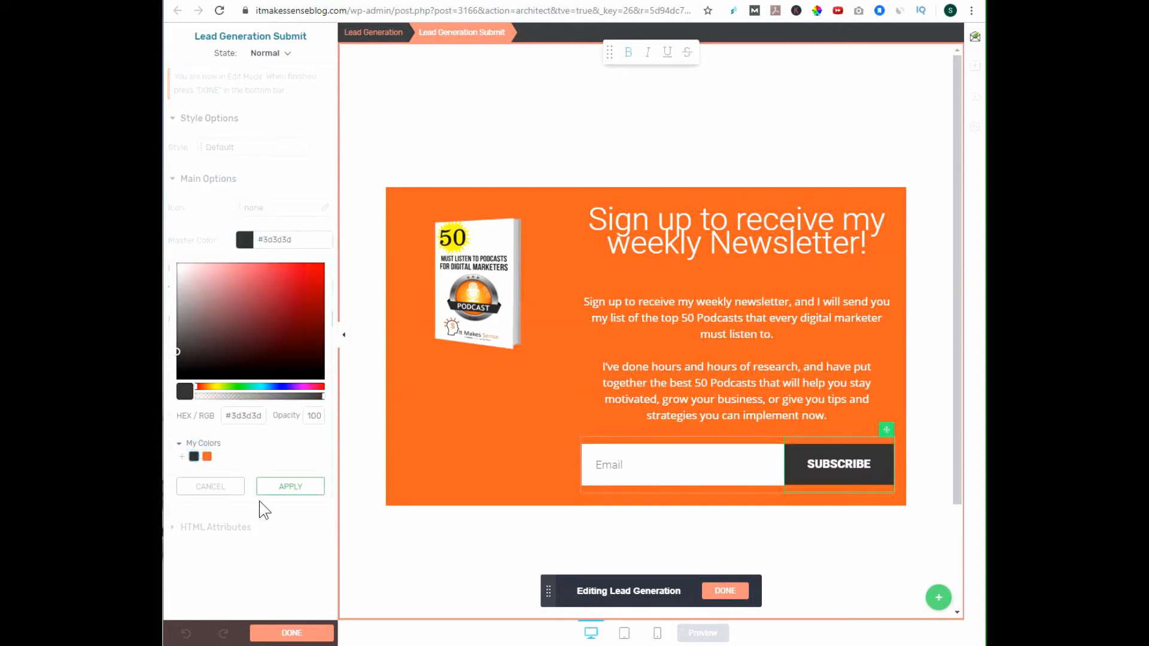
pyautogui.click(280, 488)
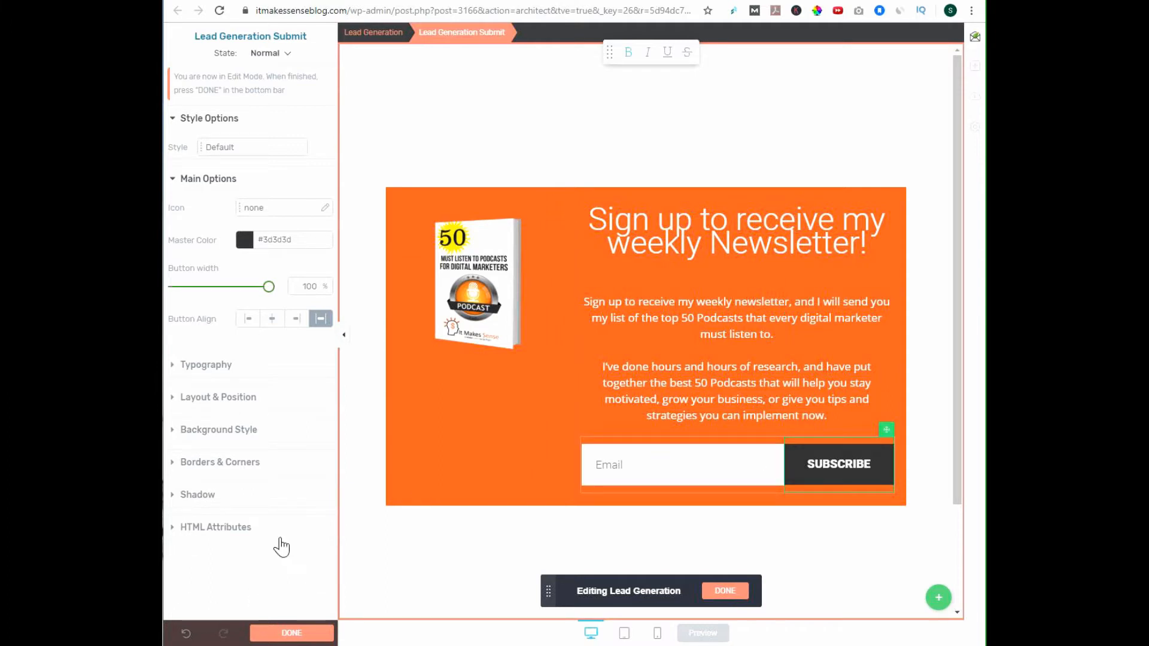
pyautogui.click(292, 633)
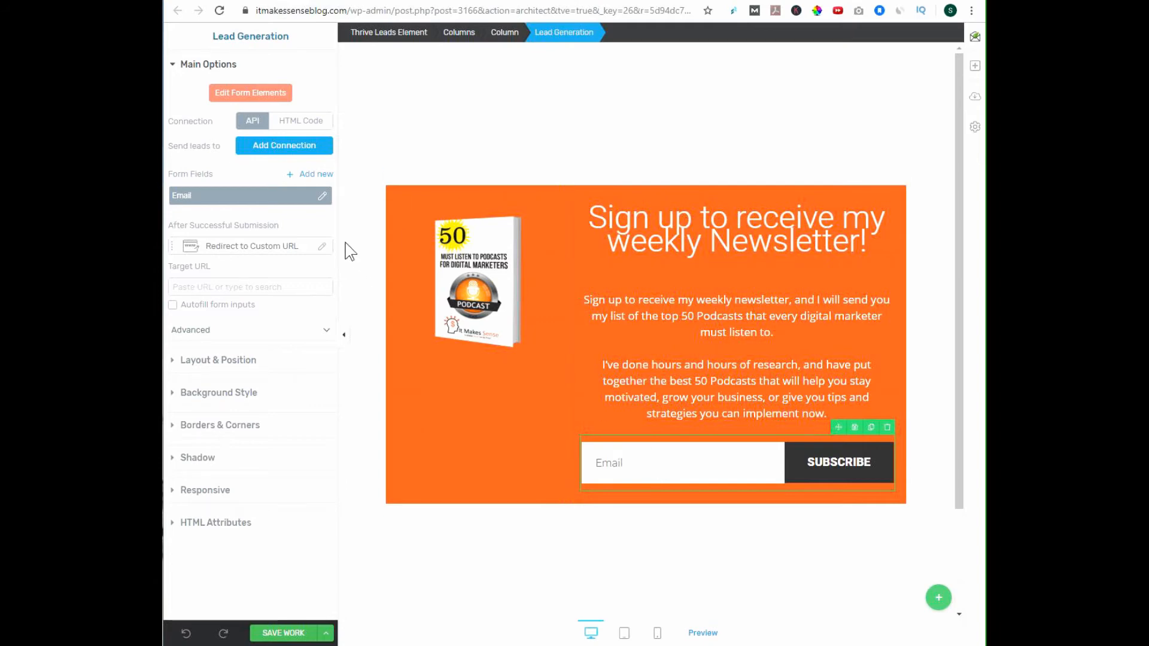
# Connect the lead form to ActiveCampaign, refresh the mailing lists, and select the Podcast List Opt-in form with a "podcast" tag
pyautogui.click(272, 148)
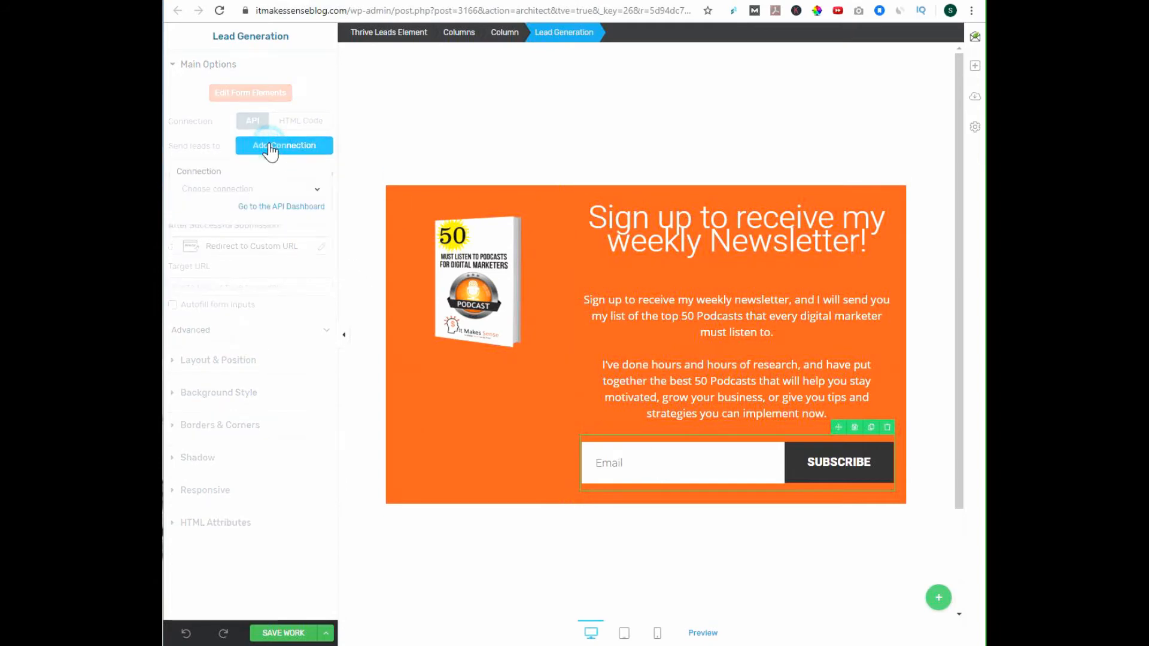
pyautogui.click(316, 190)
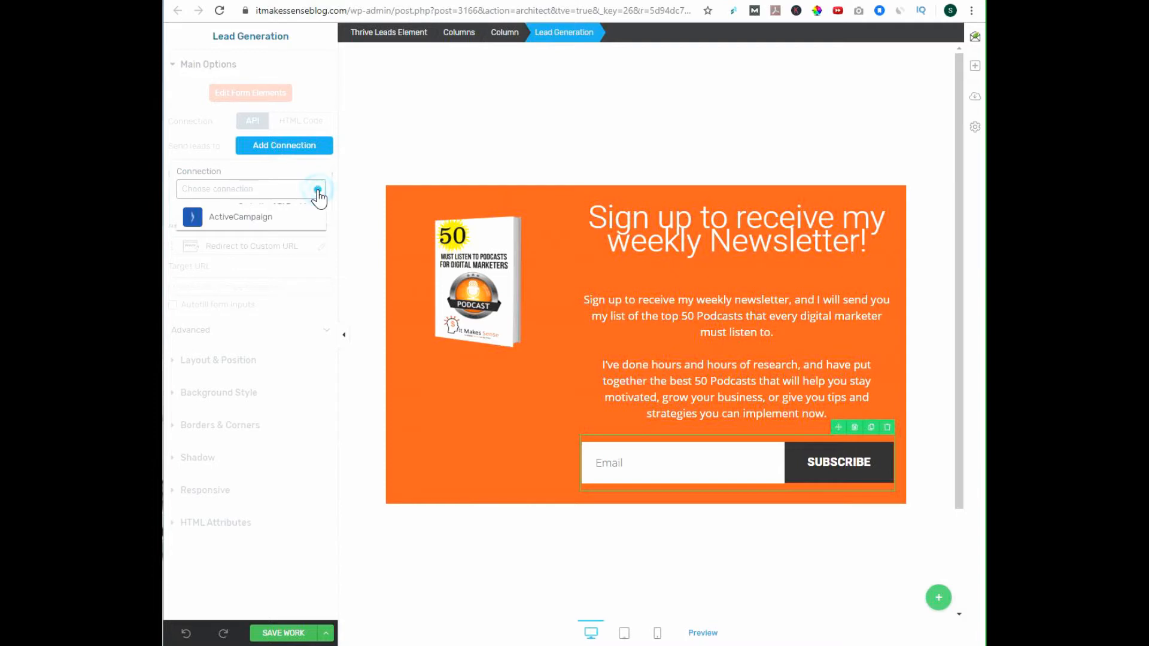
pyautogui.click(259, 218)
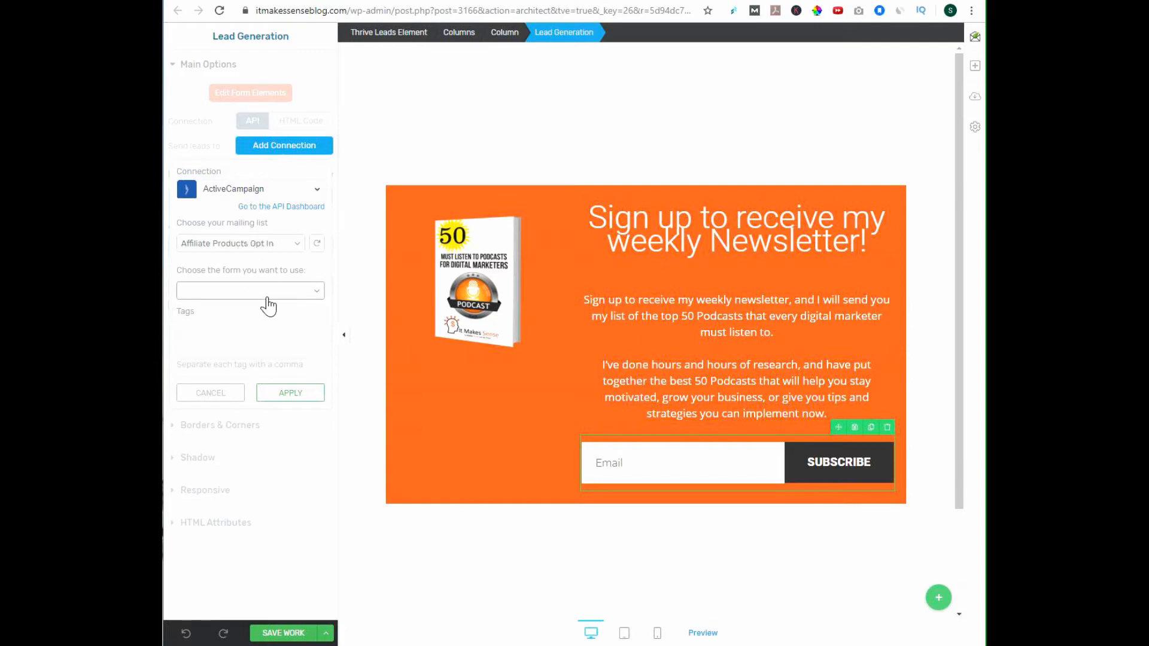
pyautogui.click(311, 293)
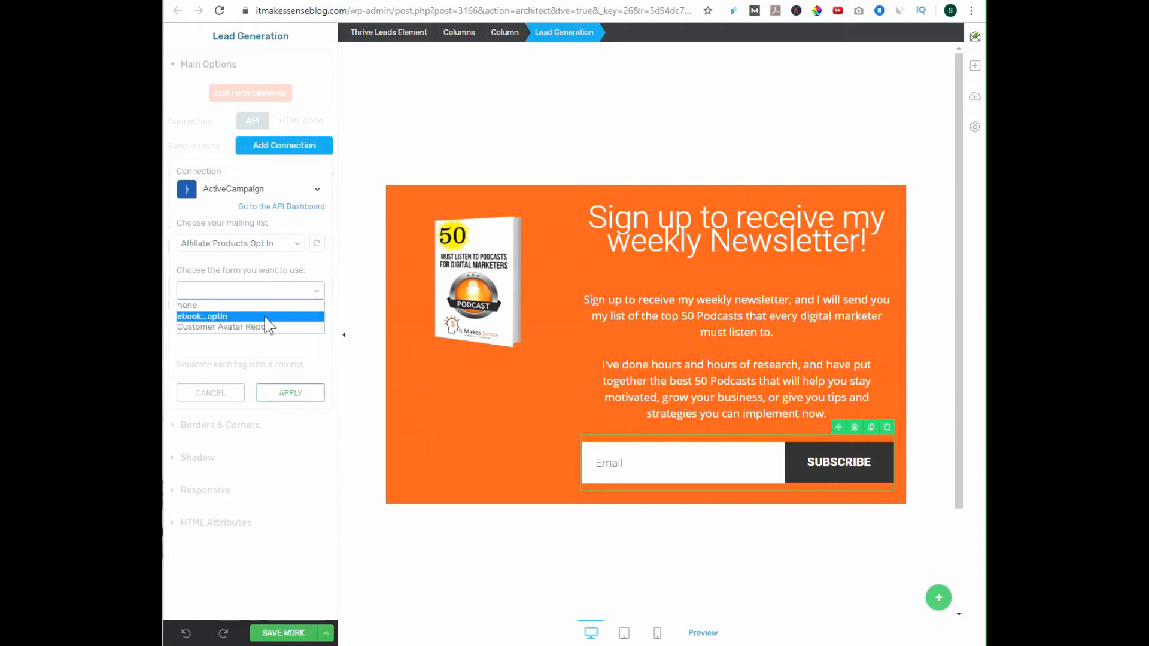
pyautogui.click(238, 265)
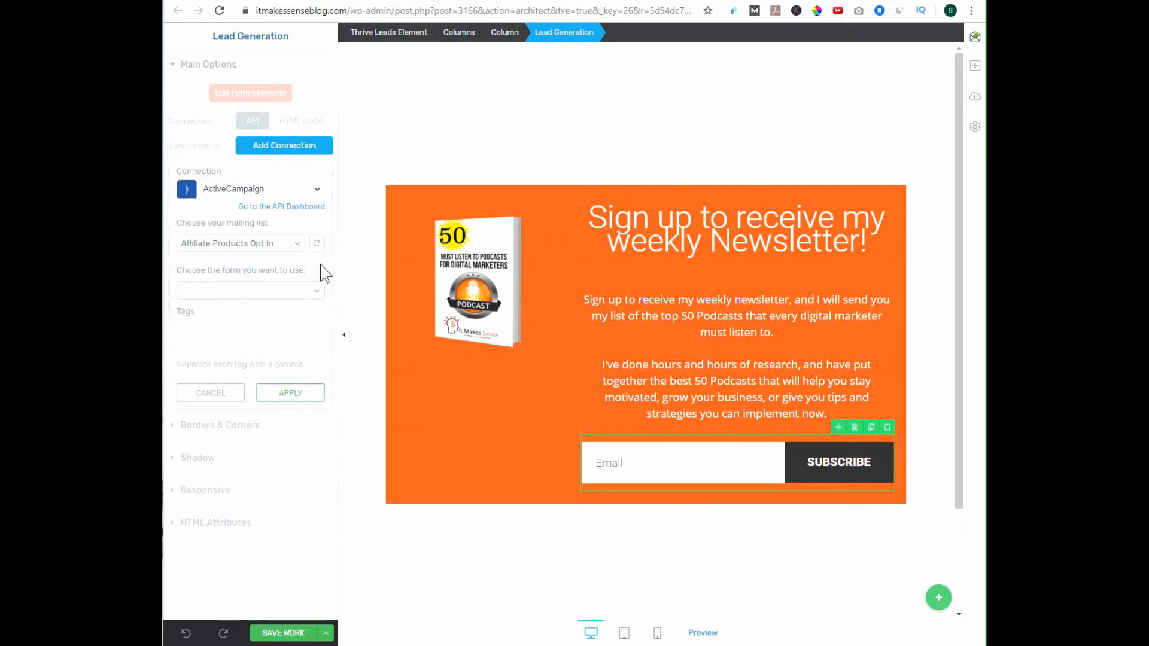
pyautogui.click(316, 242)
pyautogui.click(307, 292)
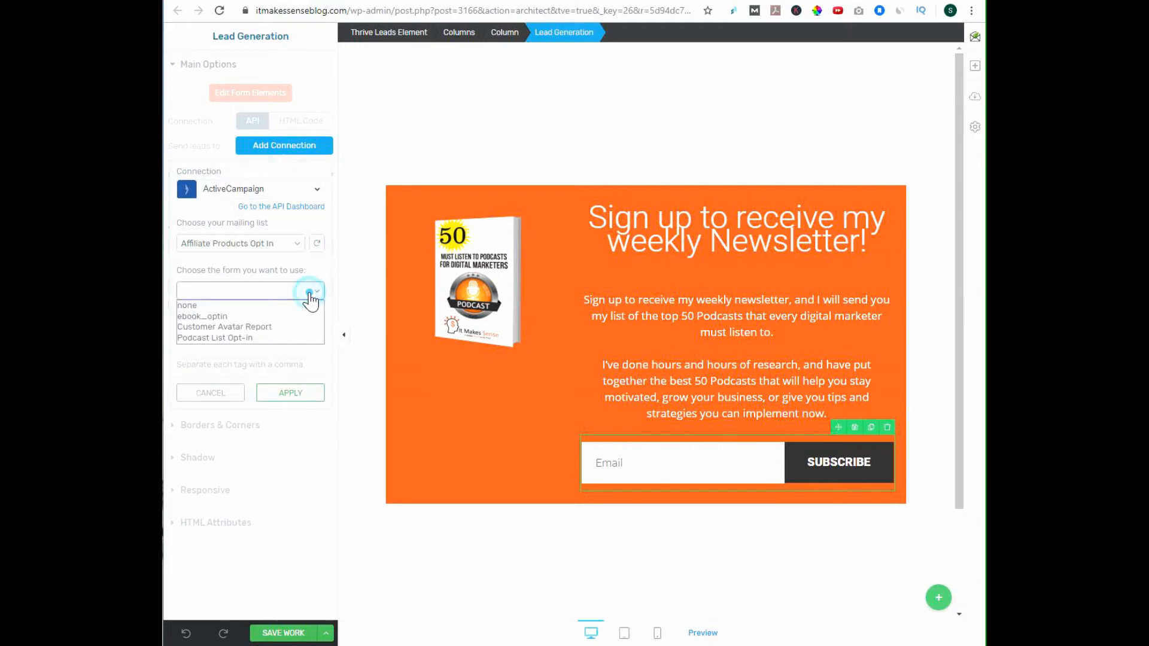
pyautogui.click(252, 339)
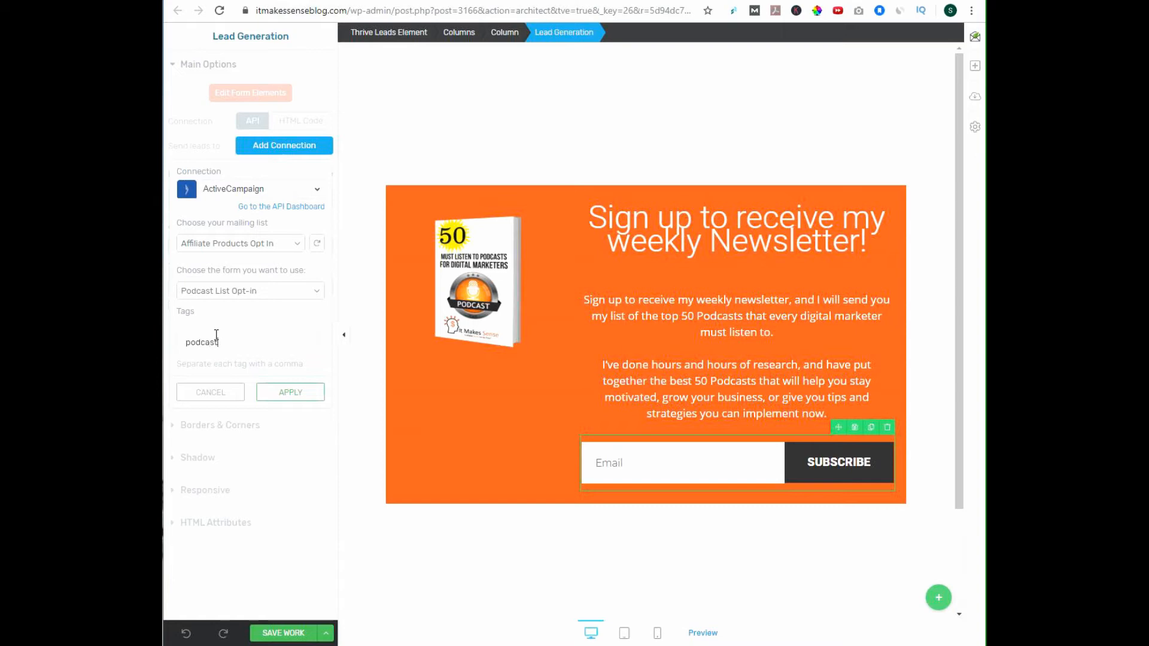
pyautogui.click(279, 394)
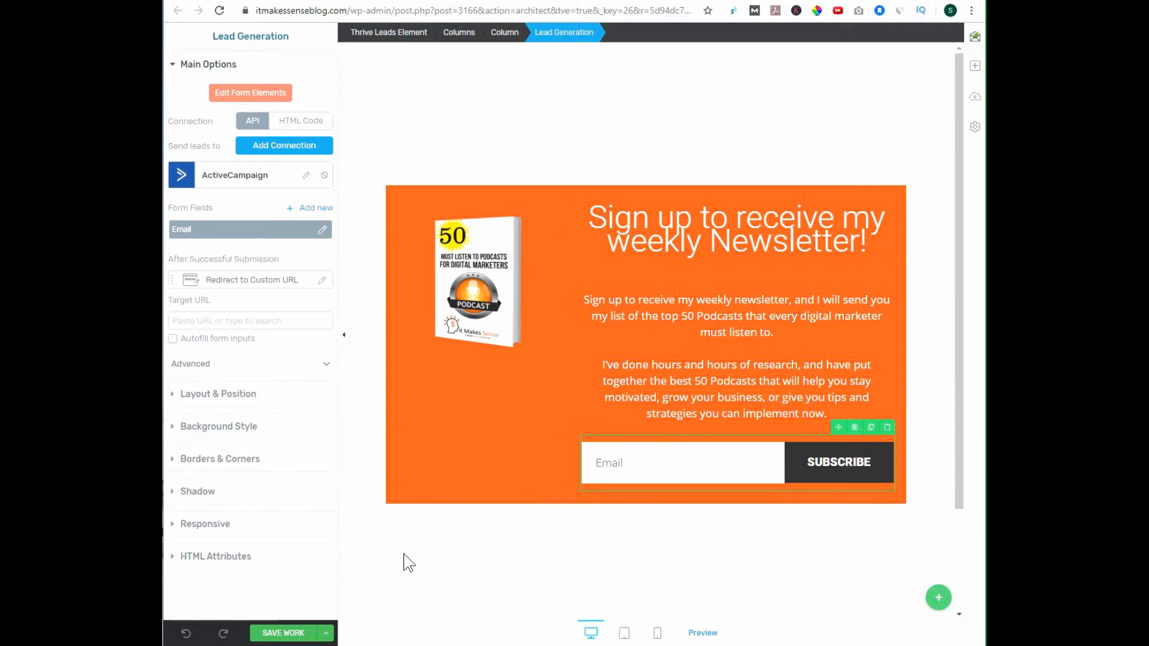
# Save the podcast opt-in form and exit the form editor
pyautogui.click(287, 635)
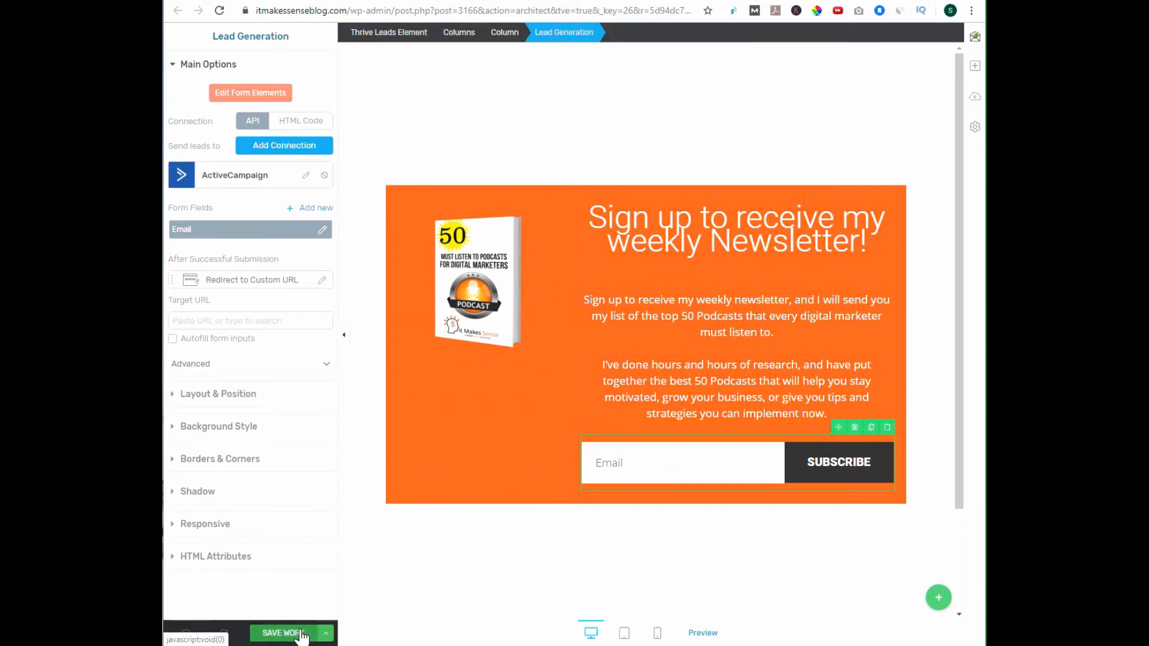
pyautogui.click(326, 633)
pyautogui.click(238, 616)
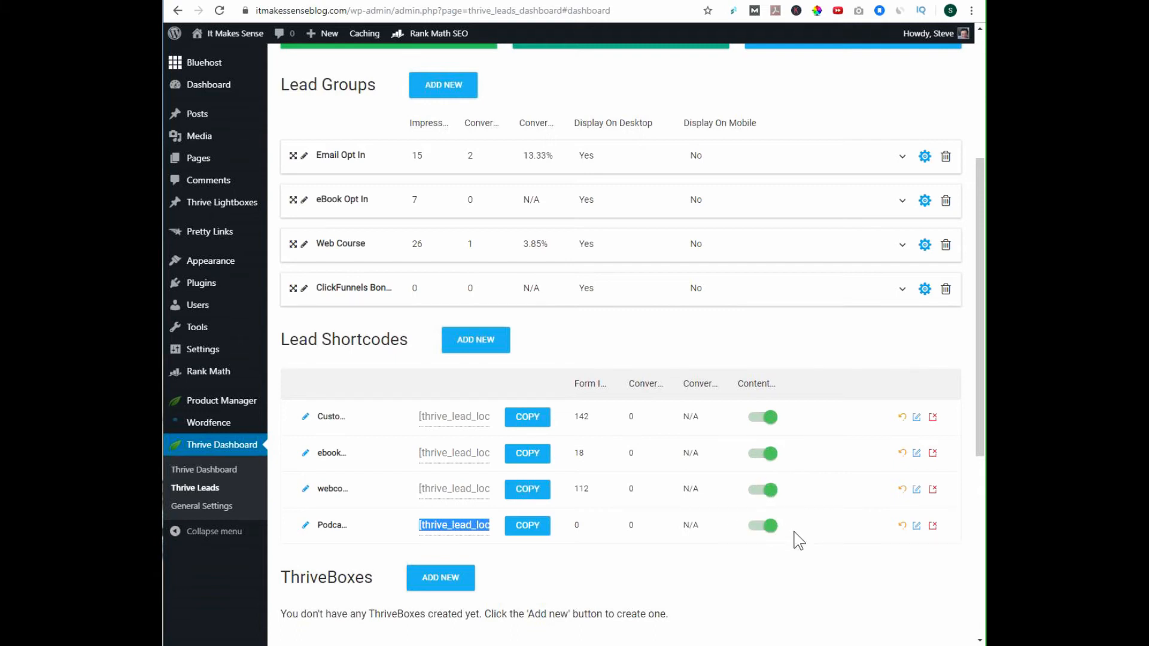
# Copy the podcast form's lead shortcode and paste it into the body of a new page titled "Test Page"
pyautogui.click(526, 530)
pyautogui.click(201, 158)
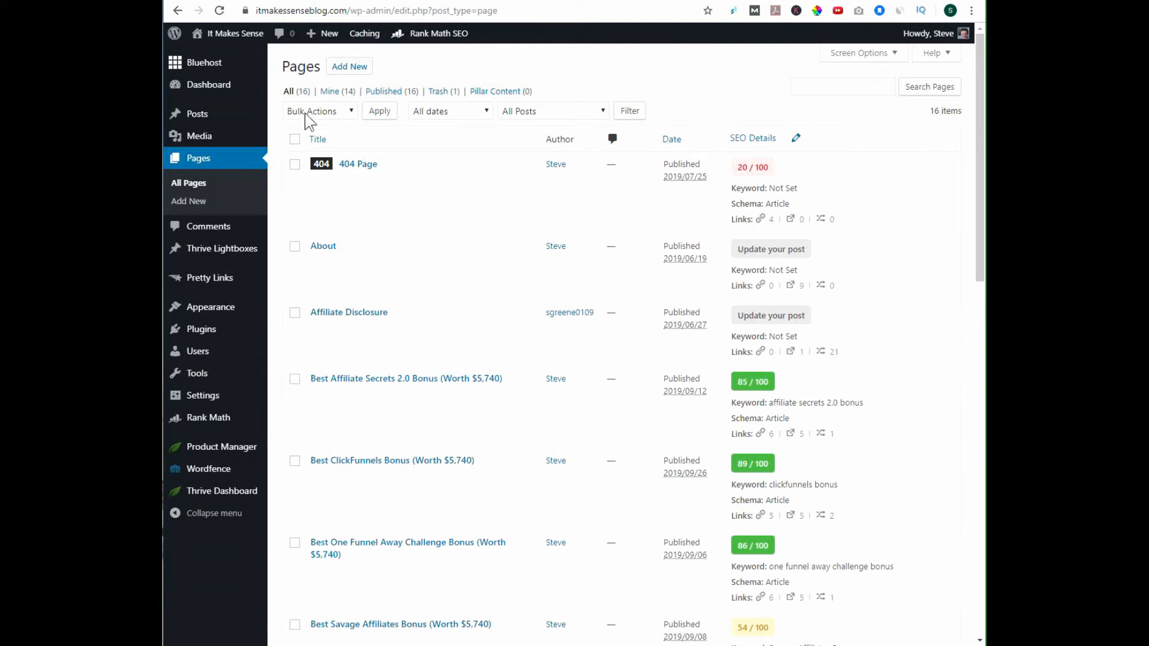
pyautogui.click(197, 201)
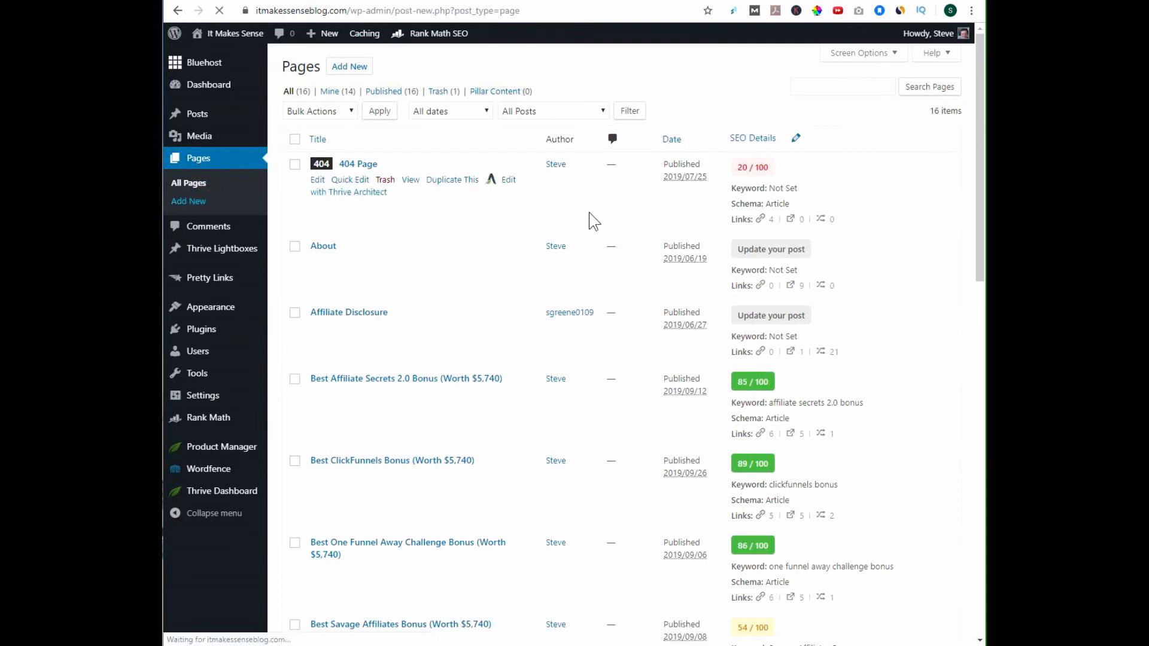
pyautogui.write('Tes')
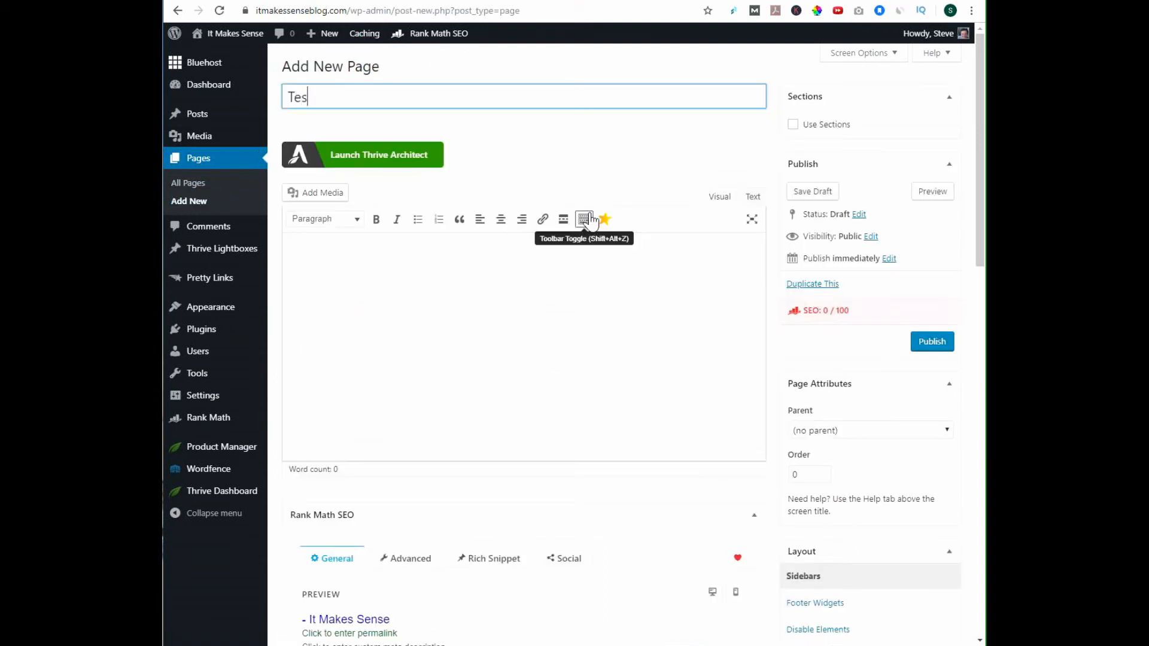
pyautogui.write('t Page')
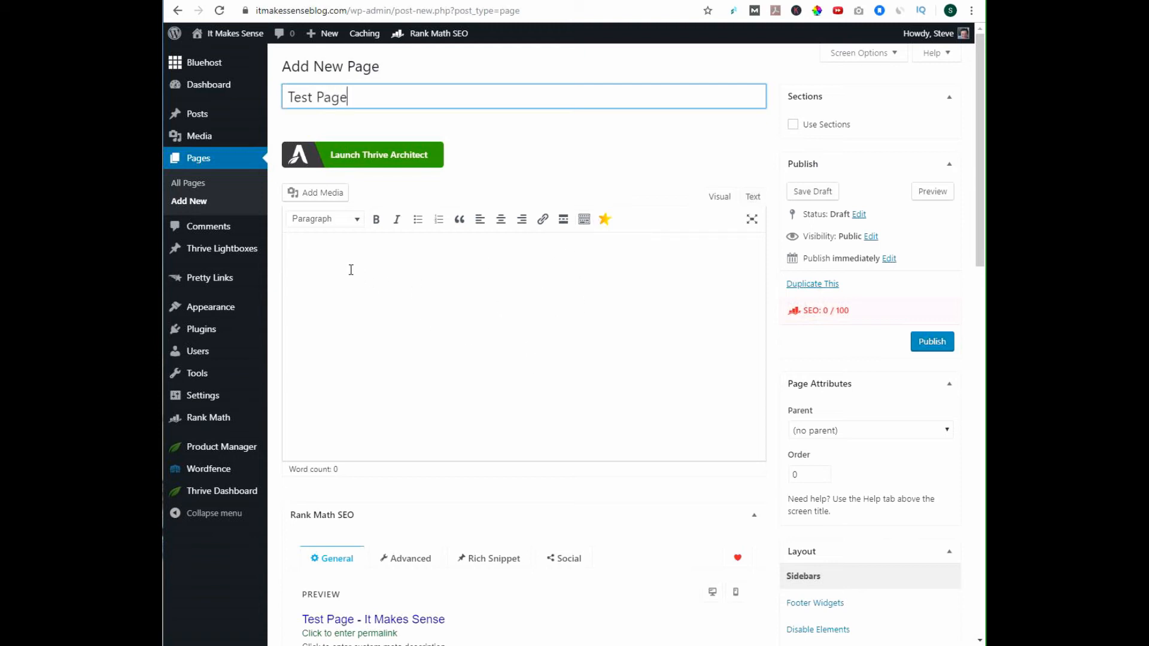
pyautogui.click(335, 255)
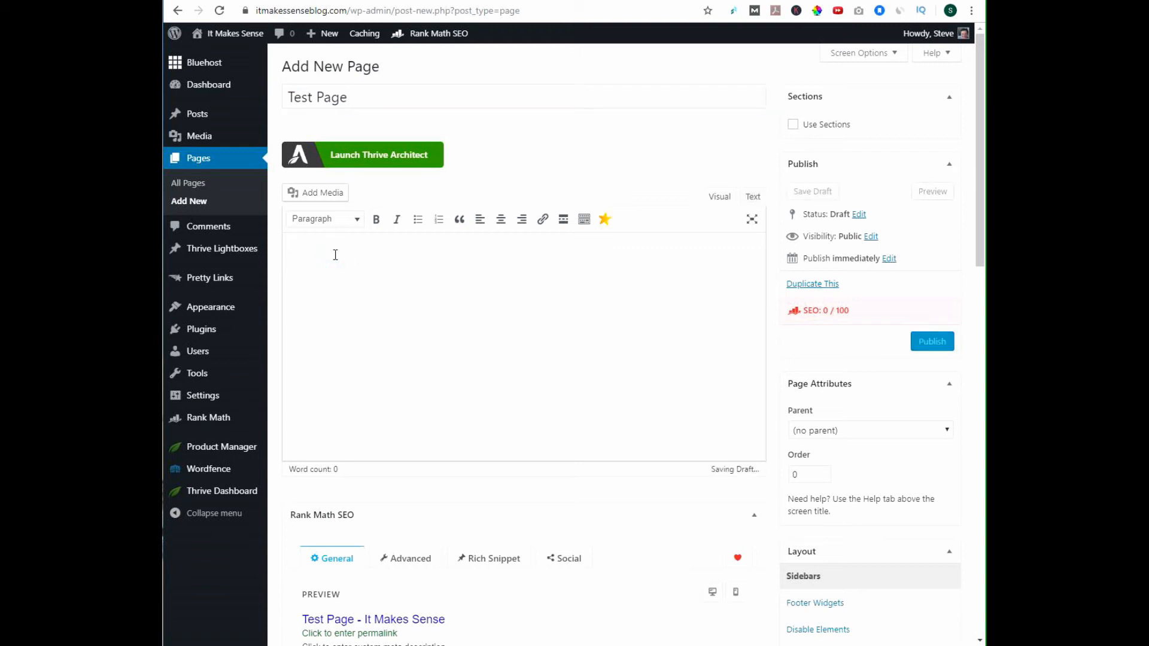
pyautogui.hotkey('ctrl', 'v')
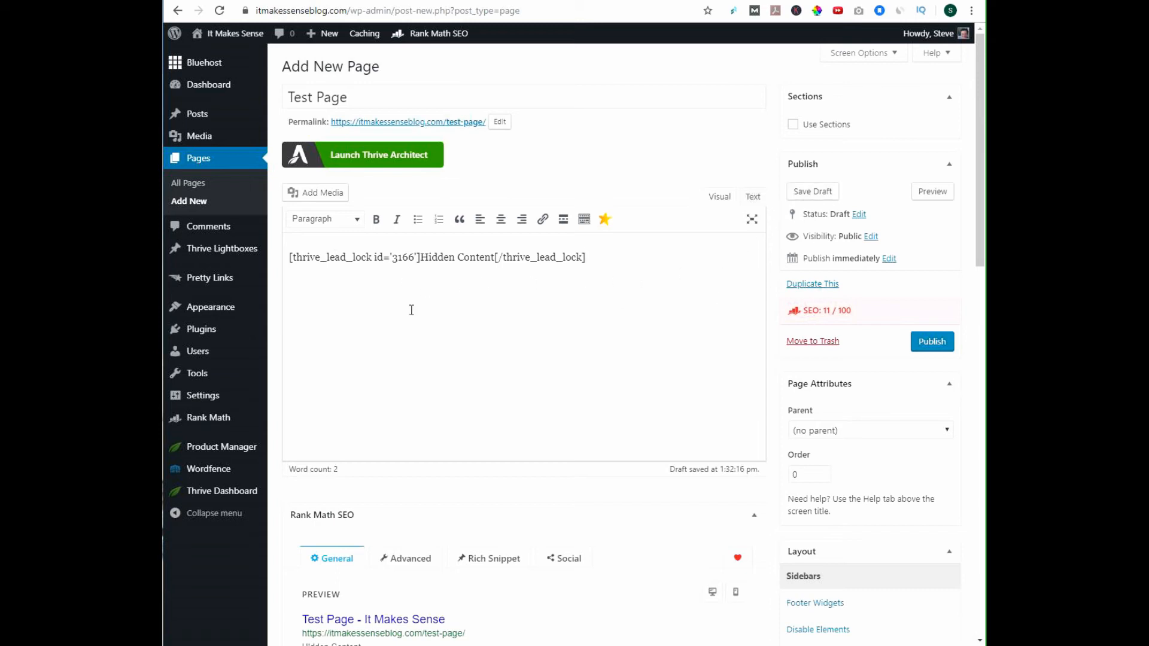
# Save Test Page as a draft, preview the embedded opt-in form, and return to the page editor
pyautogui.click(811, 192)
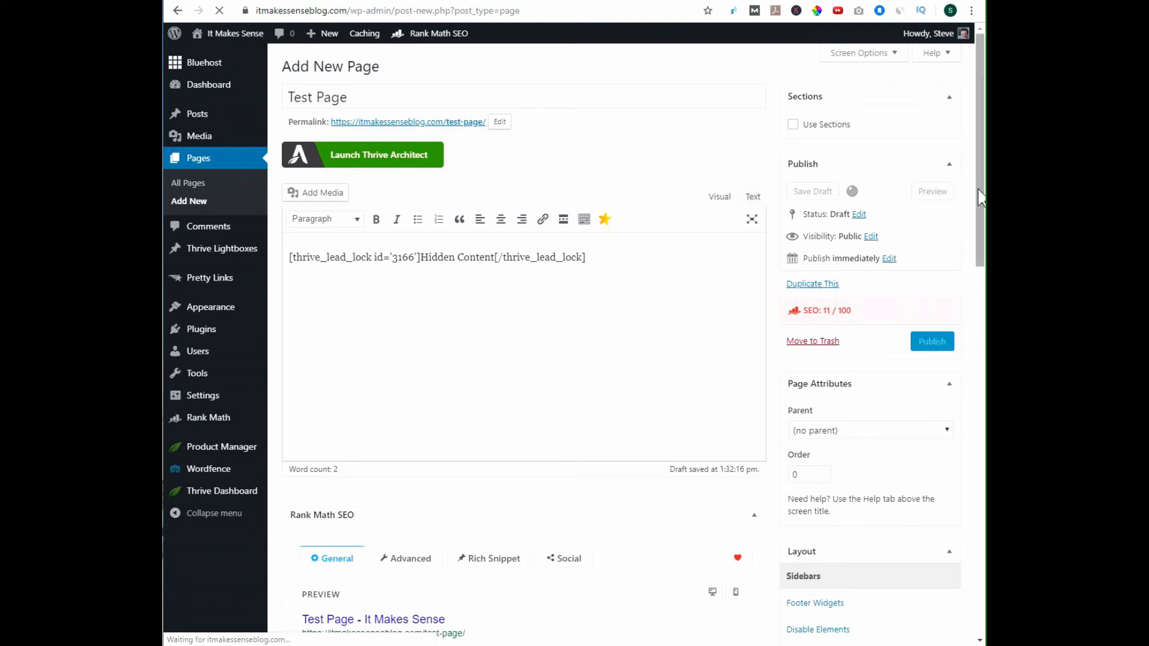
pyautogui.click(933, 231)
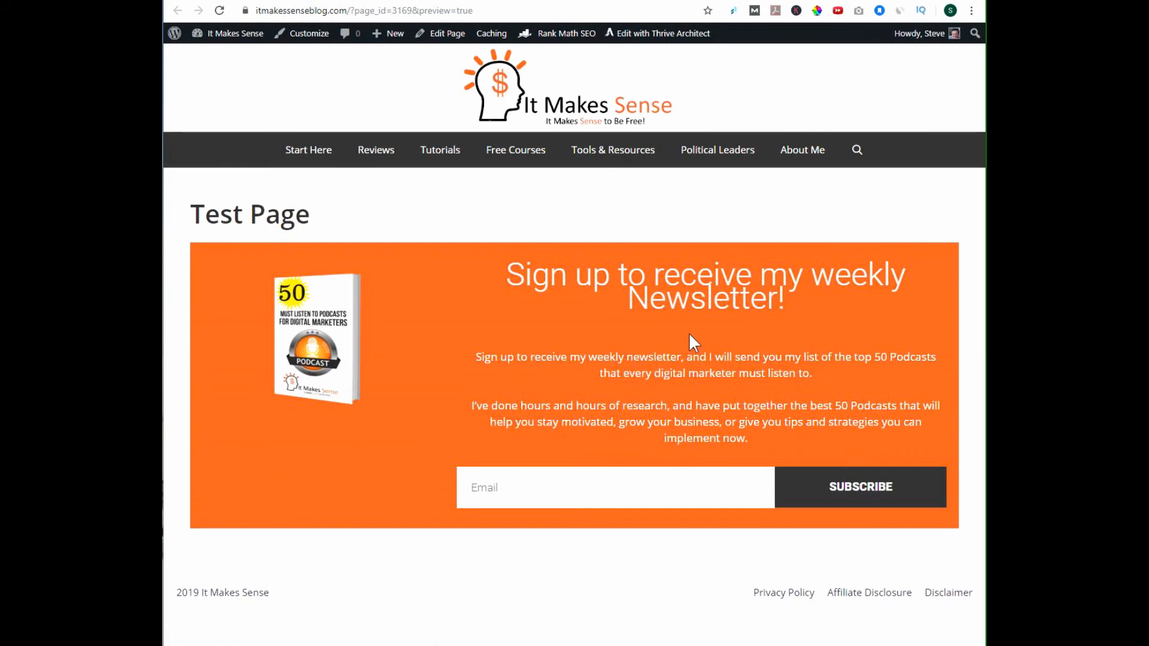
pyautogui.click(384, 1)
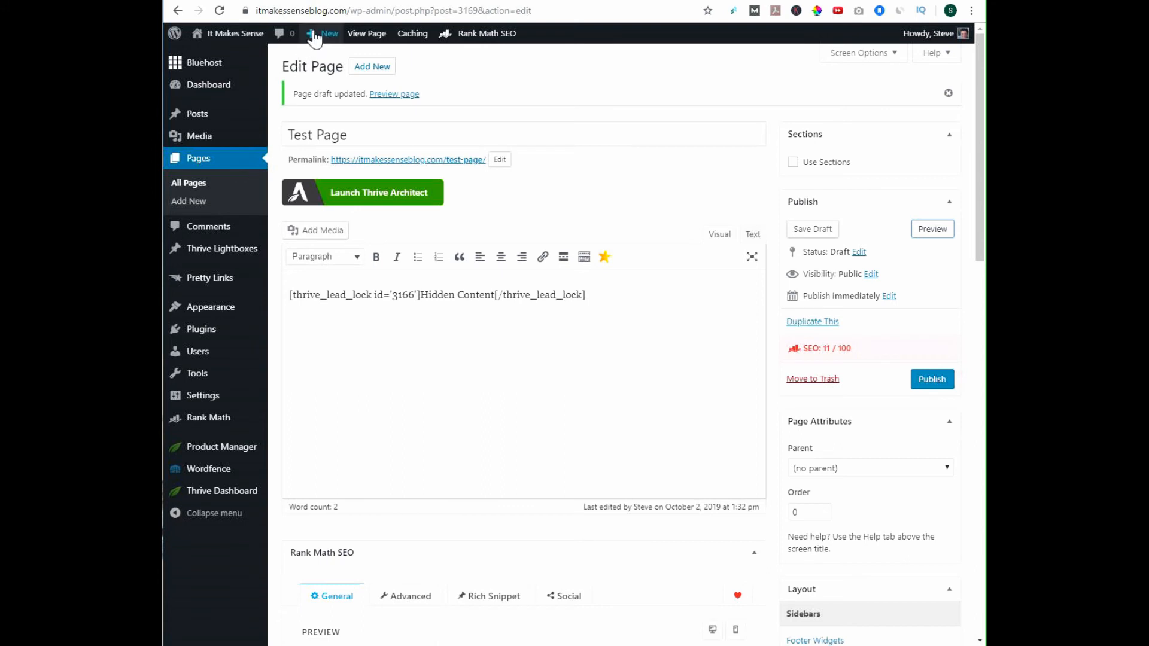
# Create another new page titled "test page 2" and open it in Thrive Architect
pyautogui.moveTo(321, 33)
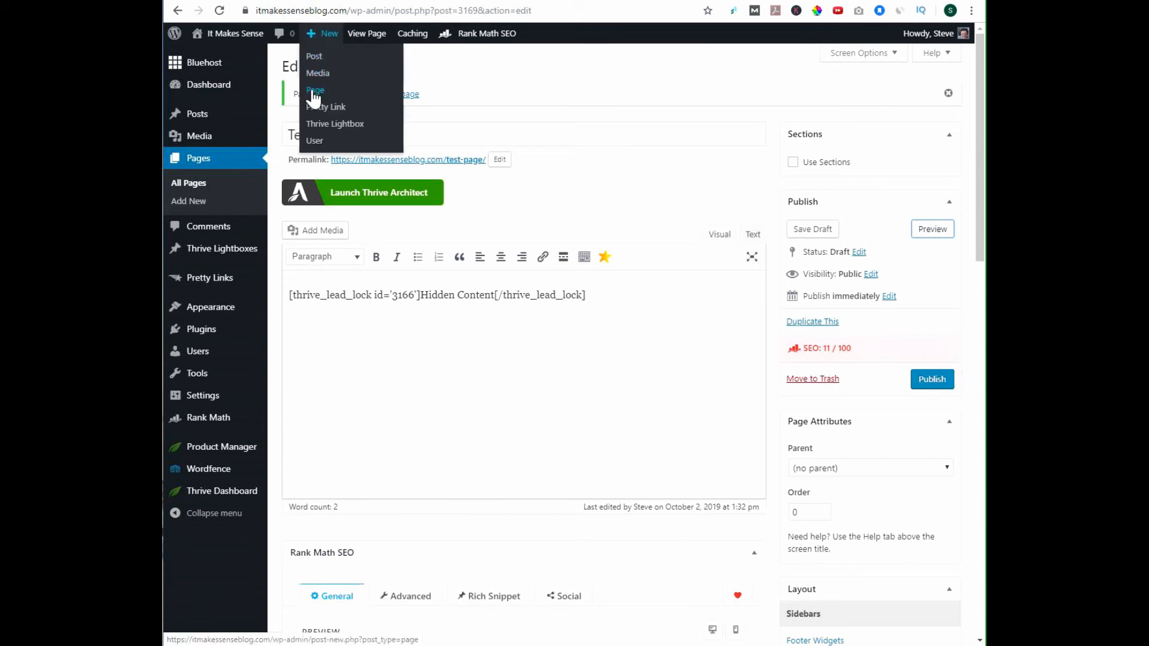
pyautogui.click(314, 93)
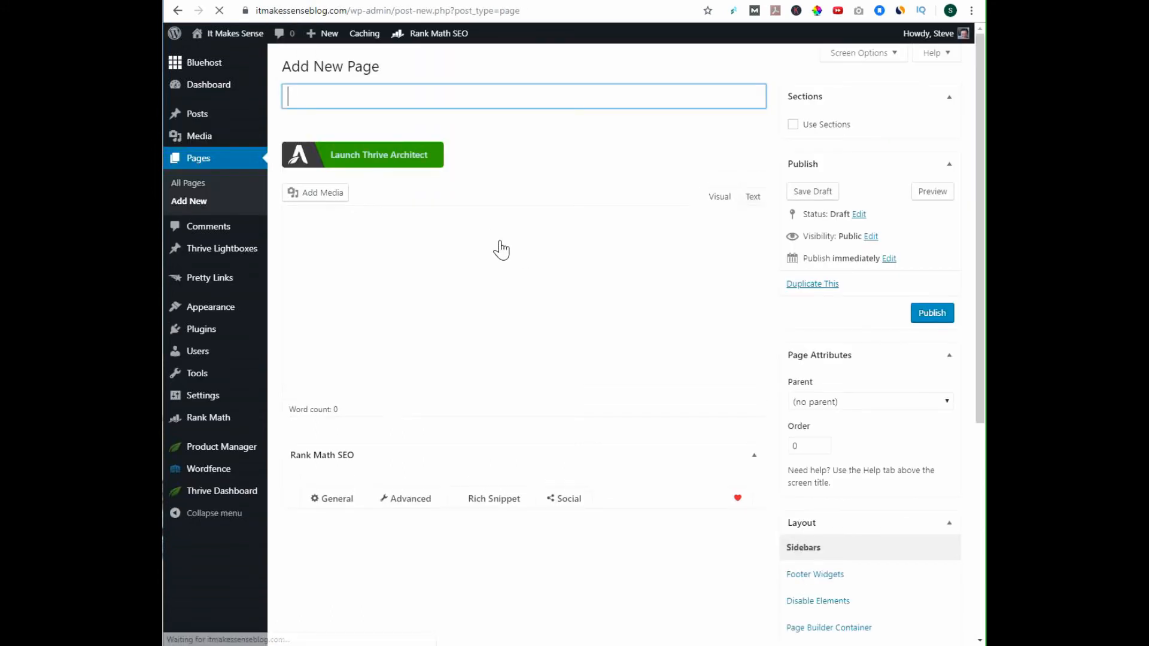
pyautogui.write('test page 2')
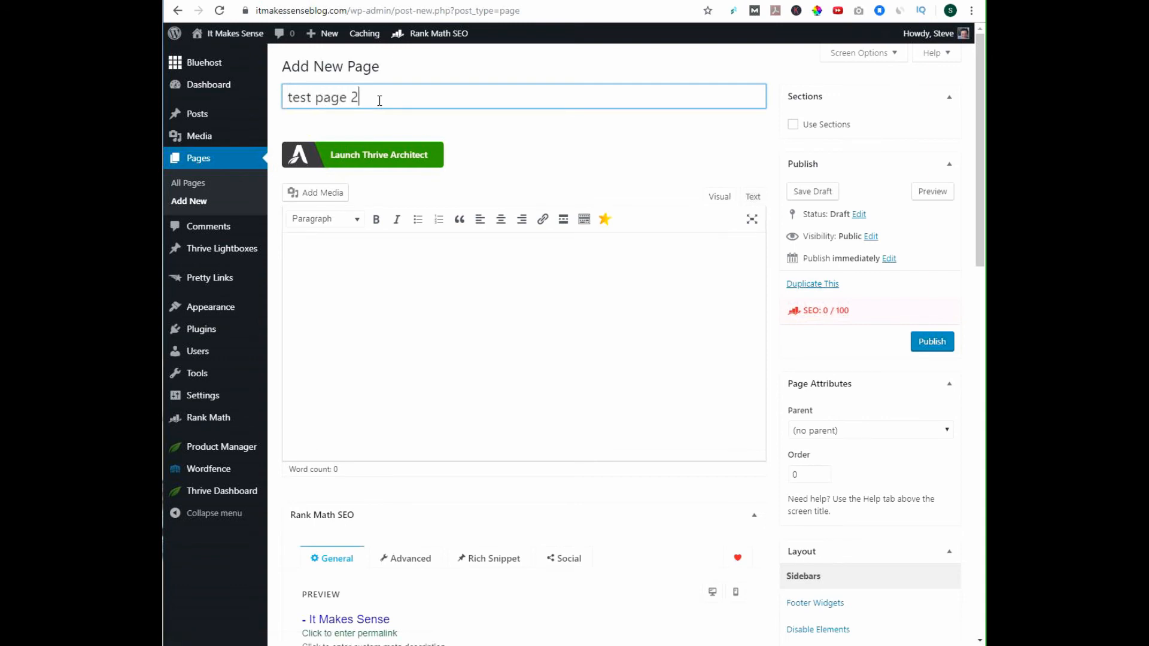
pyautogui.click(408, 155)
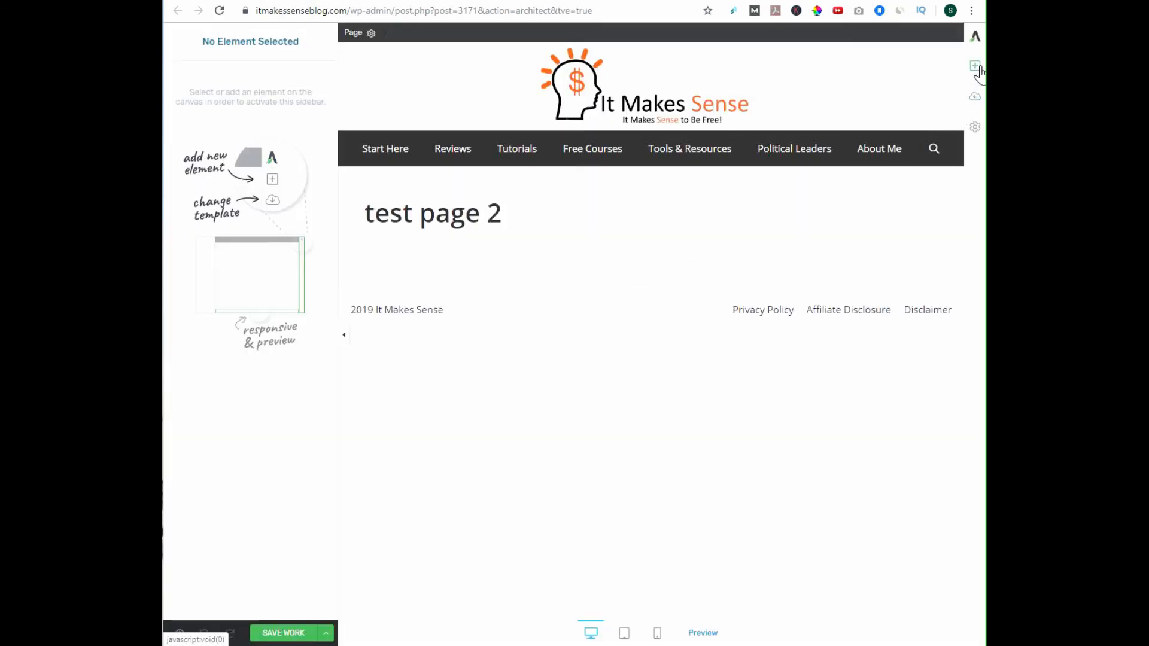
# Place a Thrive Leads Shortcode element below the page title, load Podcast Optin Form into it, then save and exit
pyautogui.click(976, 65)
pyautogui.scroll(-6, 943, 174)
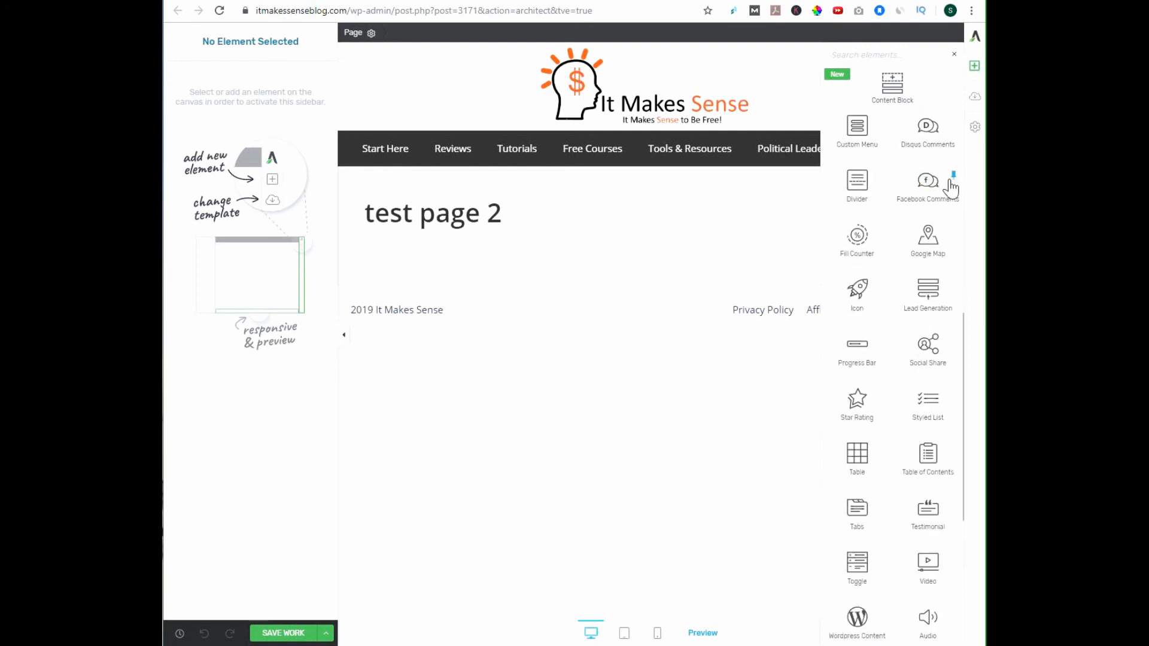
pyautogui.scroll(9, 944, 179)
pyautogui.scroll(-10, 943, 183)
pyautogui.scroll(-5, 941, 181)
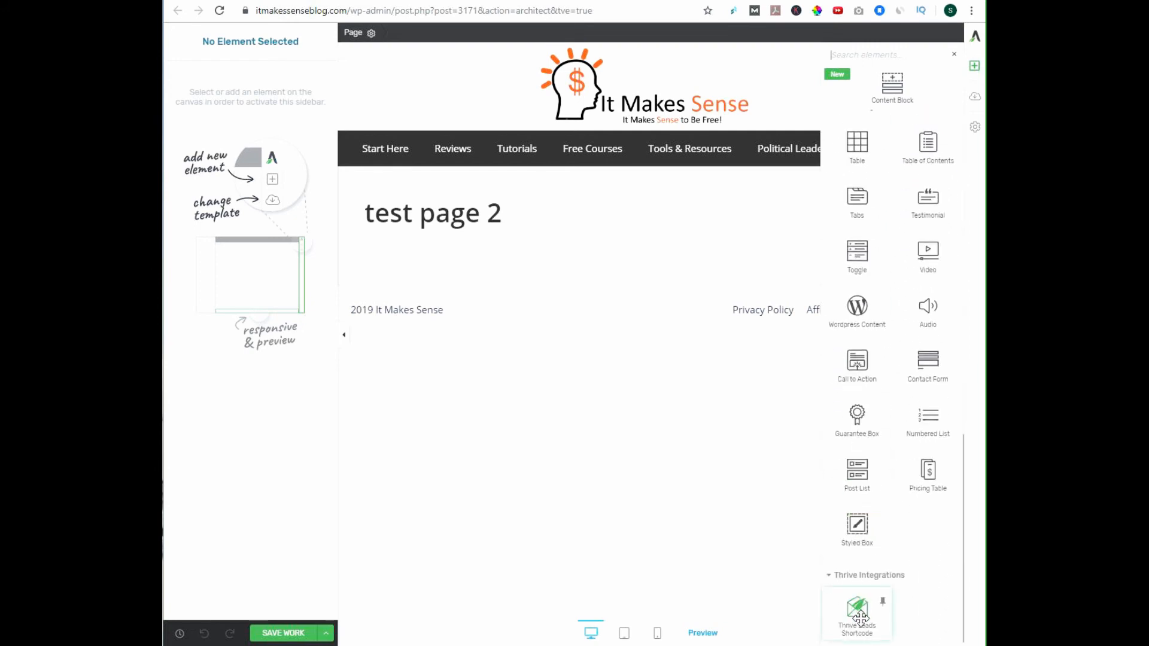
pyautogui.moveTo(861, 617); pyautogui.dragTo(608, 254)
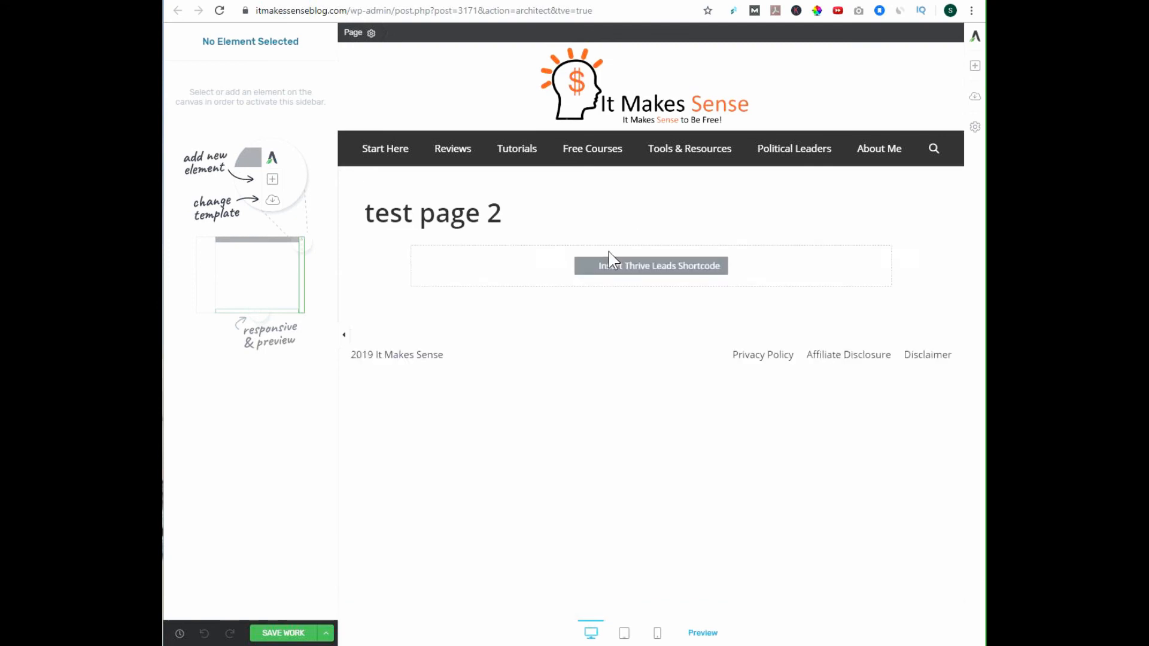
pyautogui.click(659, 269)
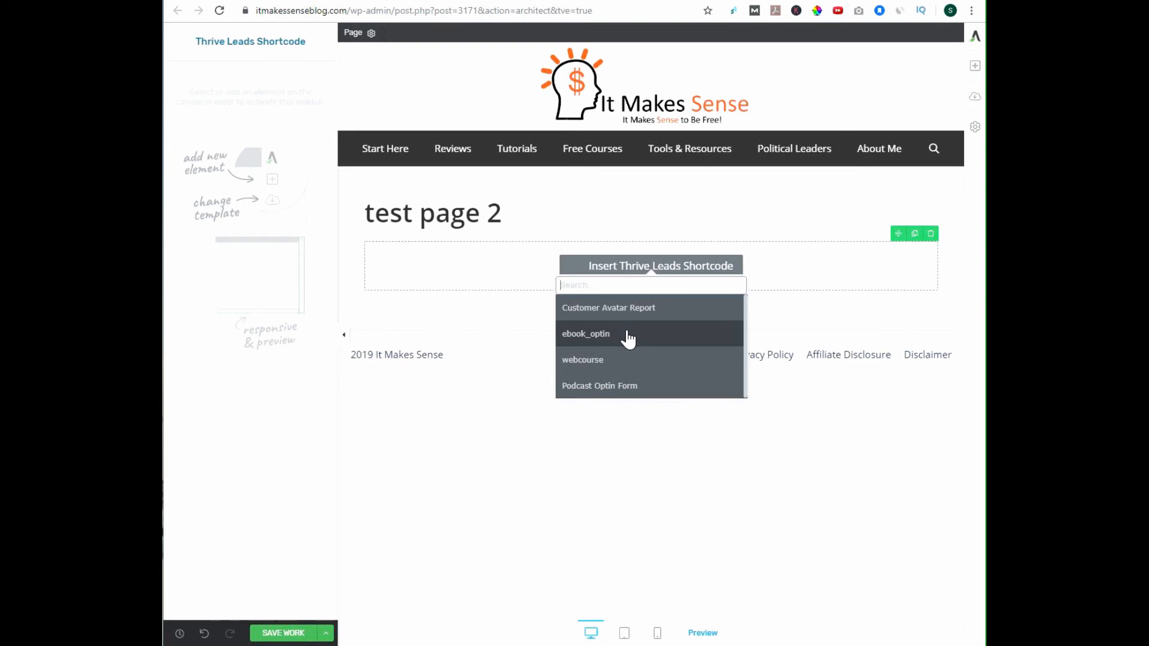
pyautogui.click(618, 390)
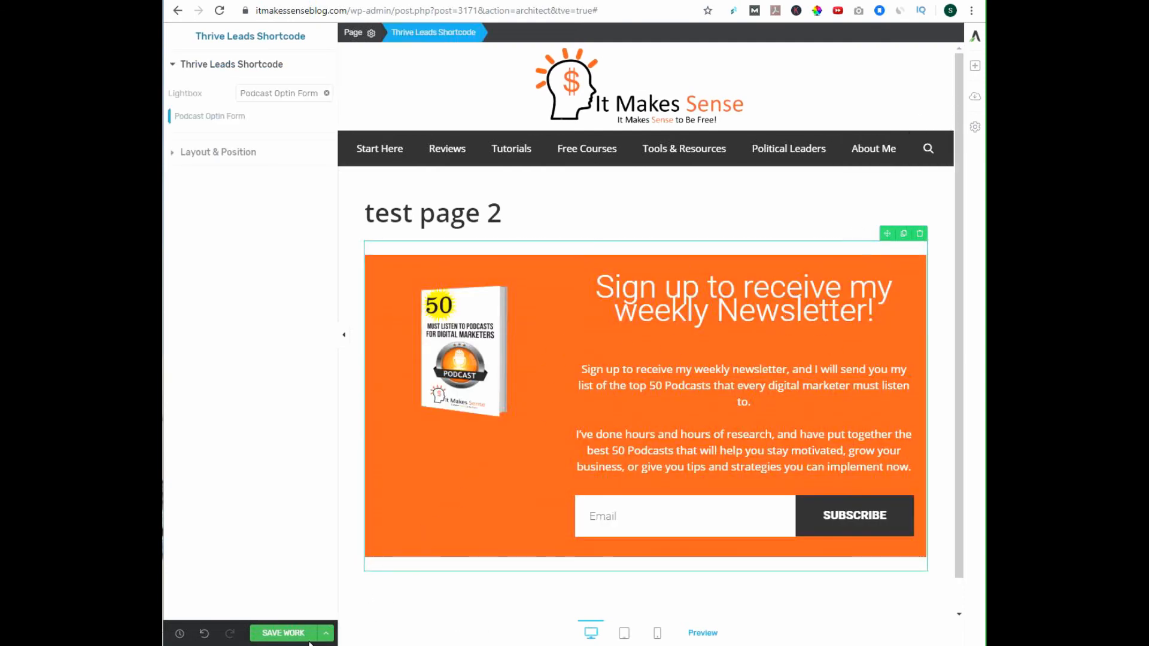
pyautogui.click(326, 634)
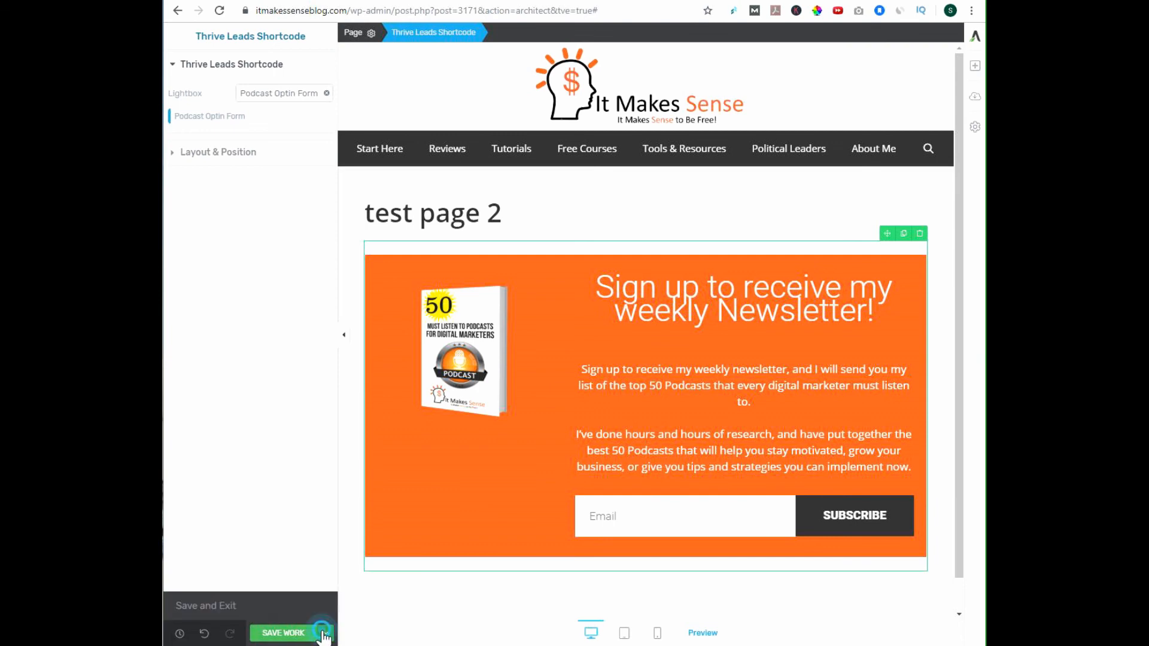
pyautogui.click(242, 606)
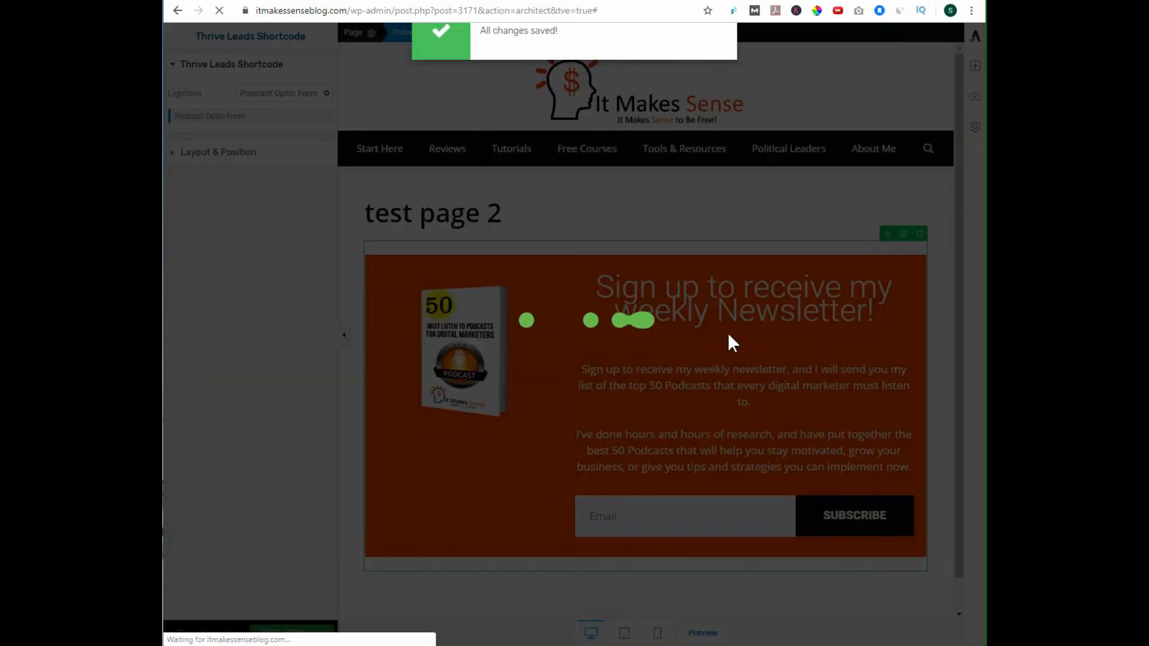